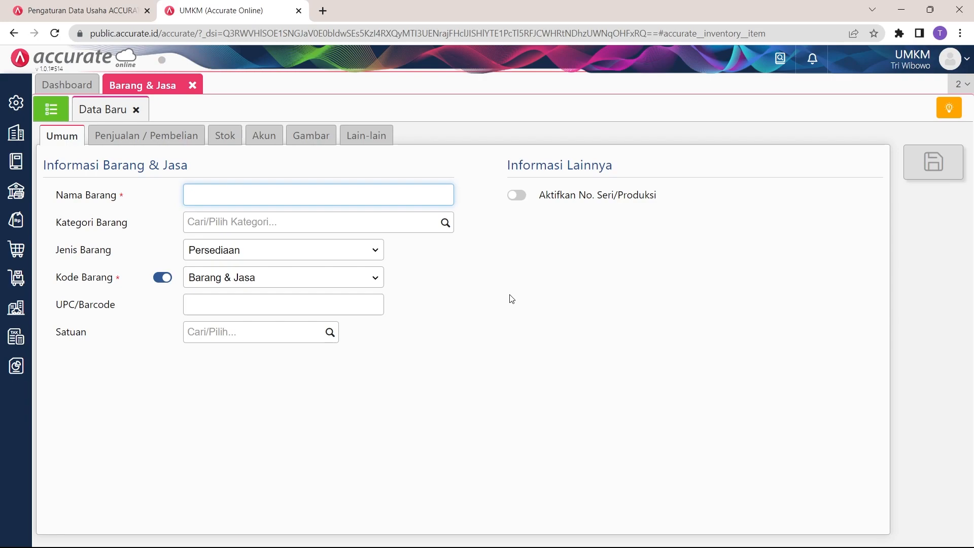
Step: Name the new item Baju Gamis and assign it to the Baju category
{"action": "type", "text": "B"}
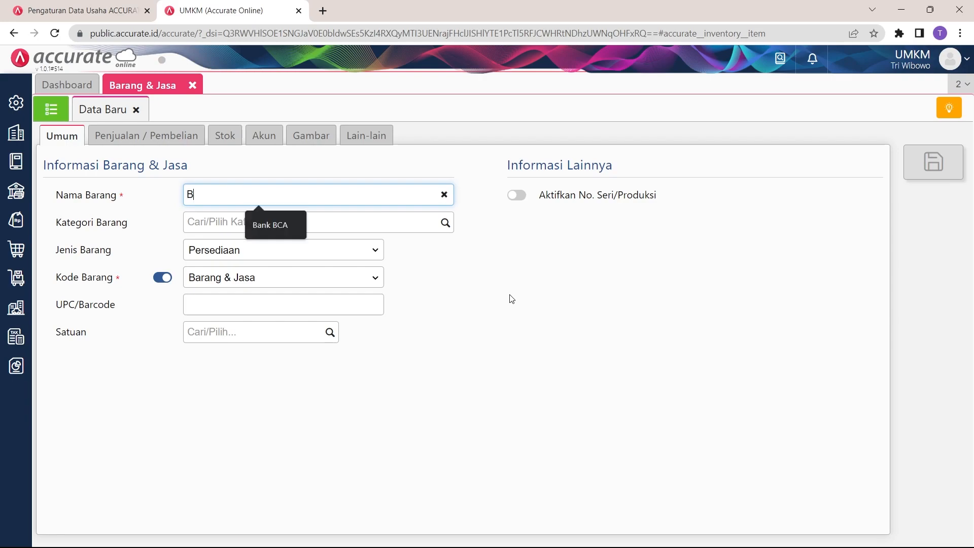
{"action": "type", "text": "aju Gamis"}
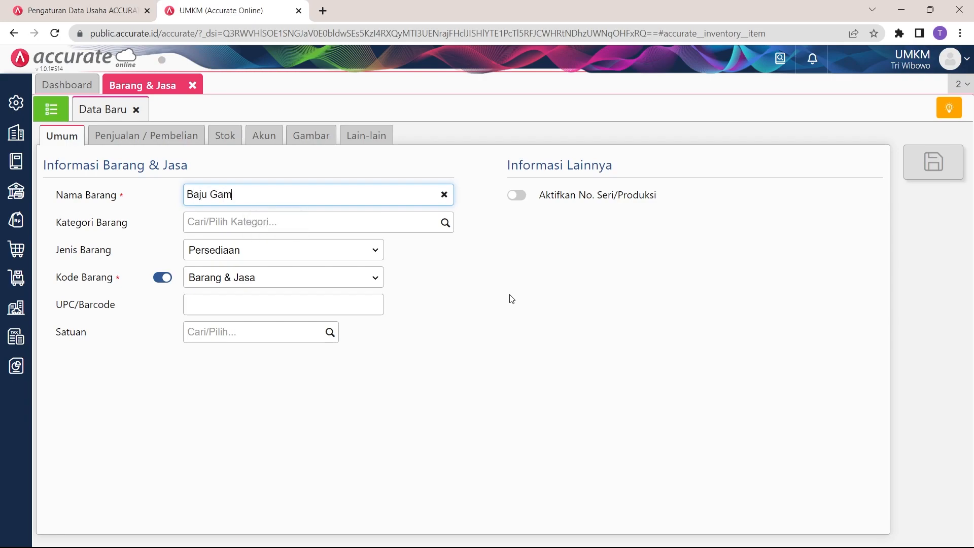
{"action": "left_click", "coordinate": [595, 298]}
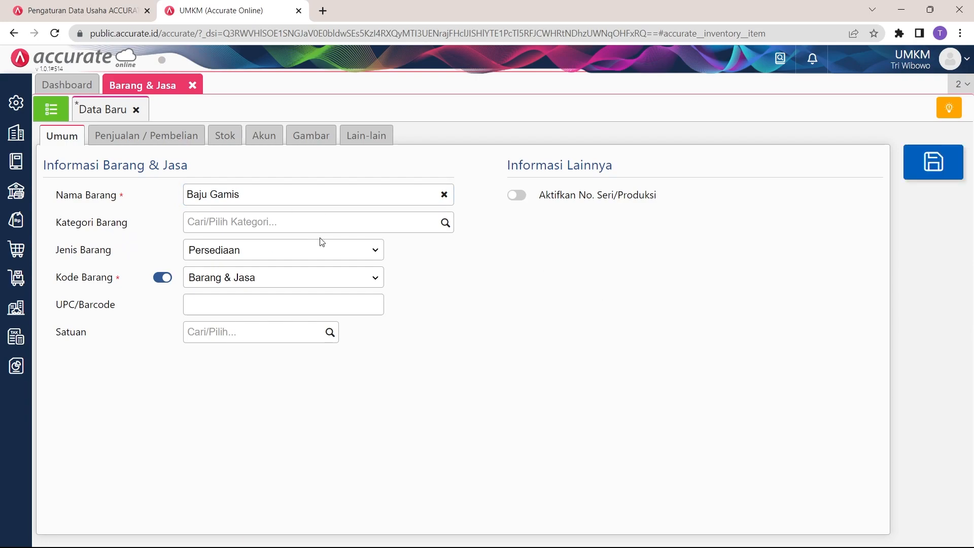
{"action": "left_click", "coordinate": [452, 223]}
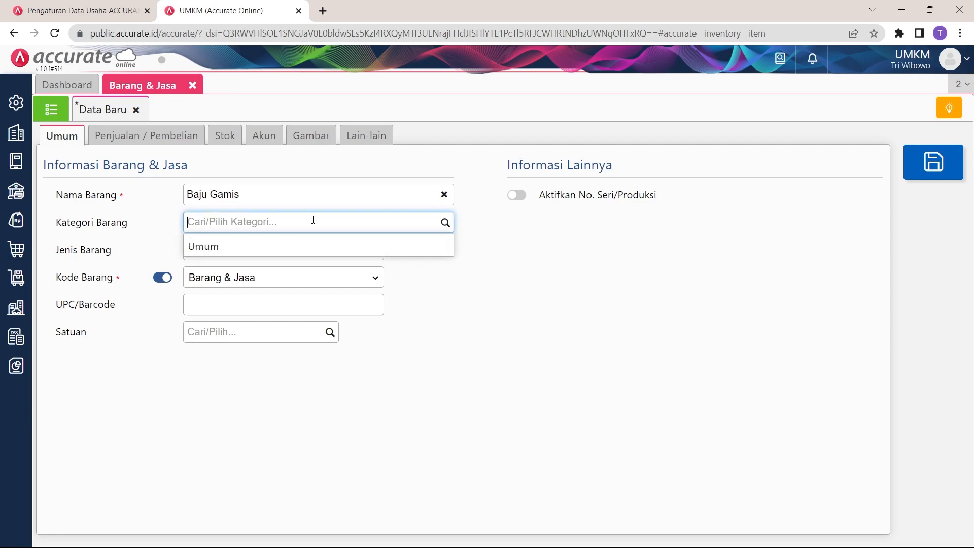
{"action": "type", "text": "Baju"}
{"action": "left_click", "coordinate": [318, 271]}
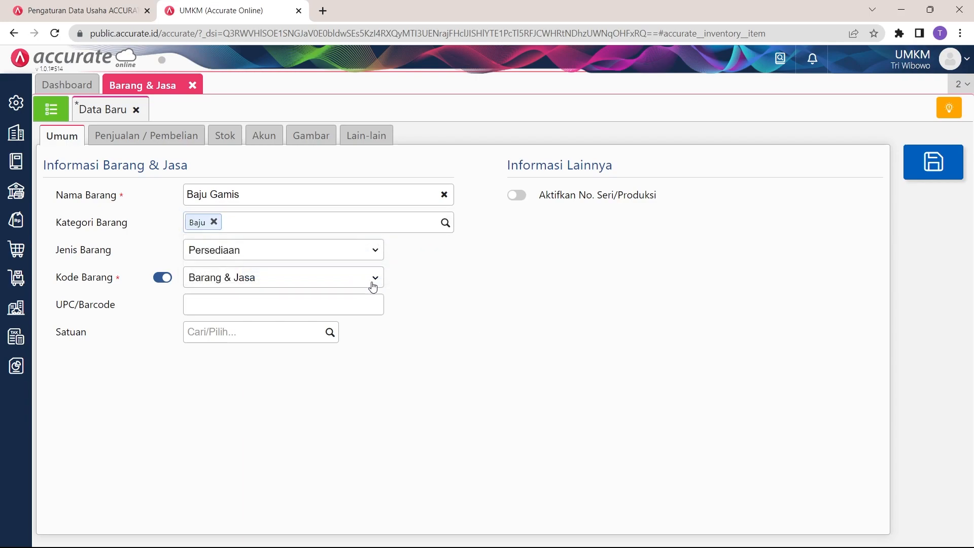
Step: Set the item type to Persediaan and its base unit to PCS
{"action": "left_click", "coordinate": [362, 252]}
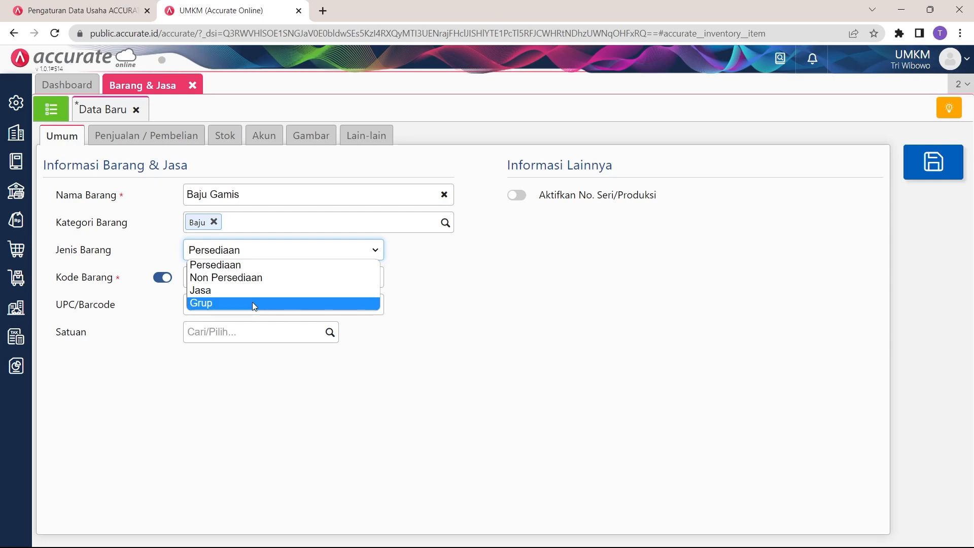
{"action": "left_click", "coordinate": [215, 264]}
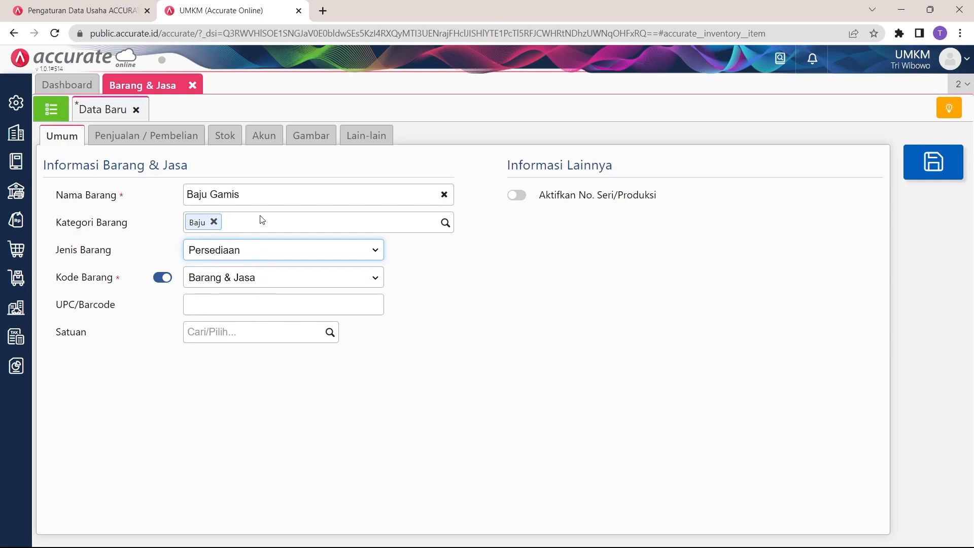
{"action": "left_click", "coordinate": [334, 334]}
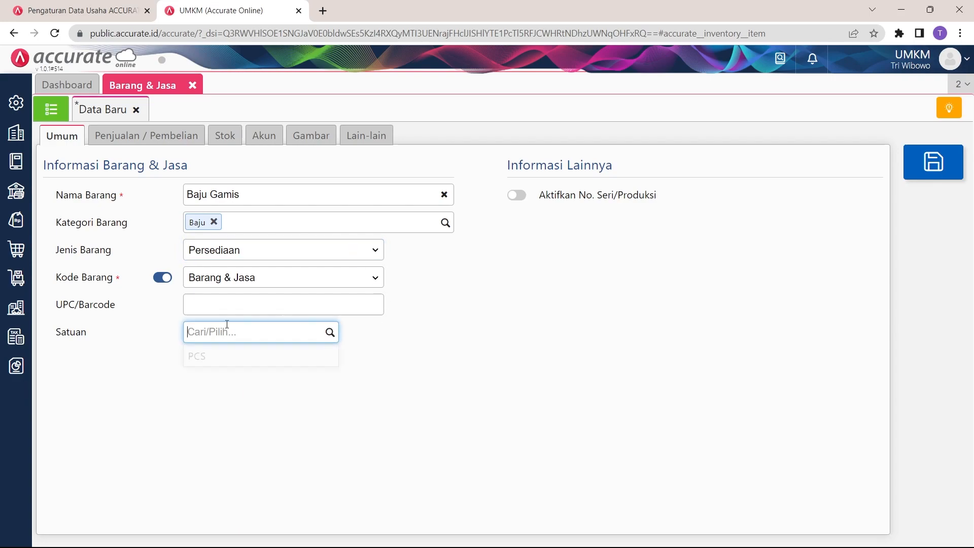
{"action": "left_click", "coordinate": [201, 357]}
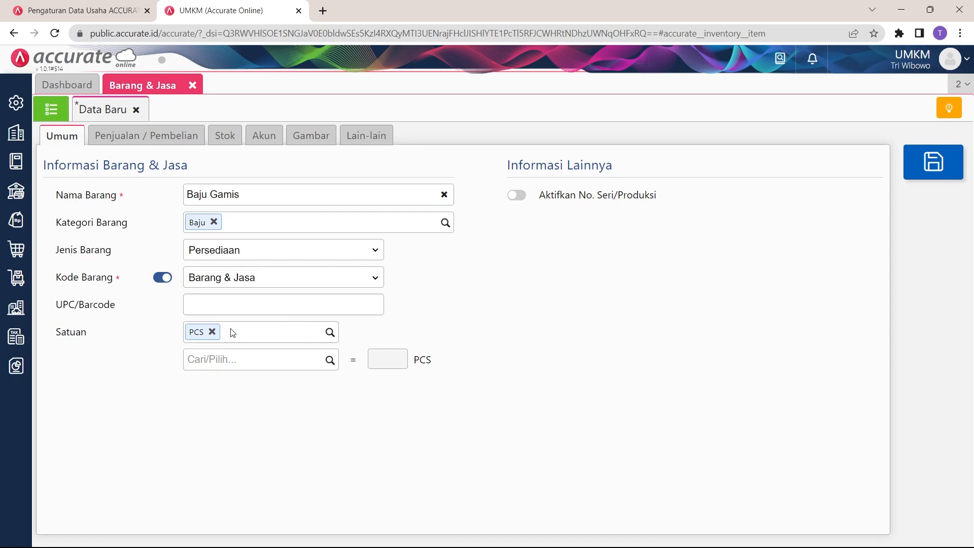
Step: Add Box as a second unit for the item
{"action": "left_click", "coordinate": [329, 359]}
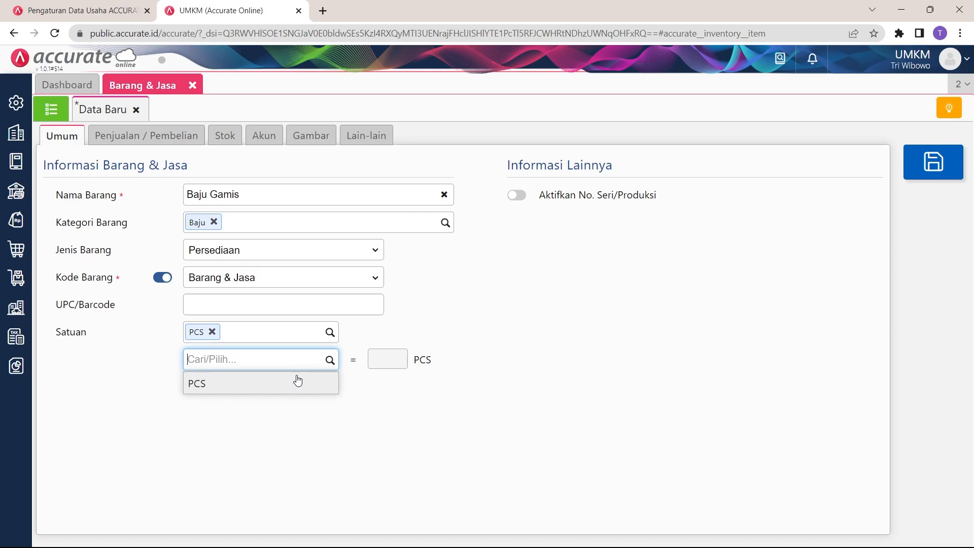
{"action": "type", "text": "Box"}
{"action": "left_click", "coordinate": [296, 404]}
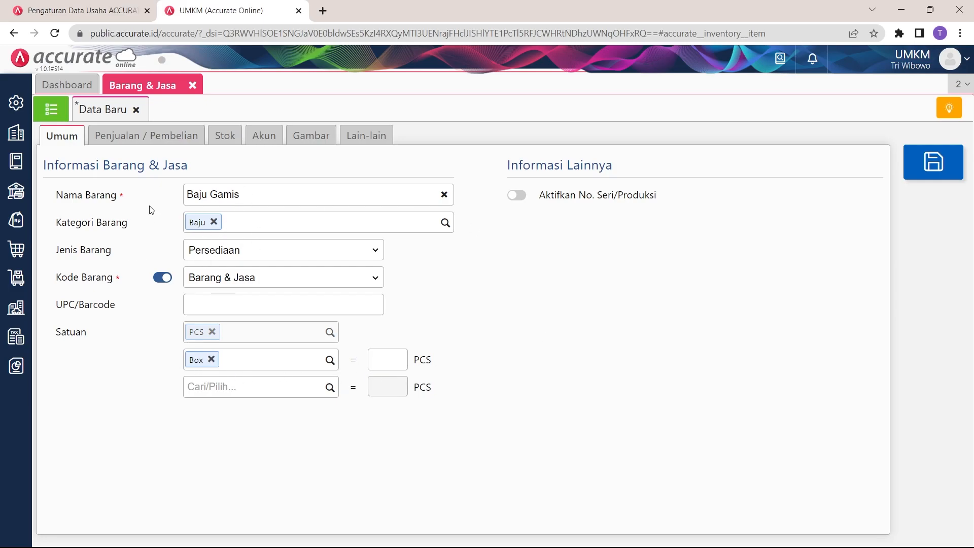
Step: Try Pajak Pertambahan Nilai as the item's PPN in its sales and purchase details, and remove it again
{"action": "left_click", "coordinate": [146, 136]}
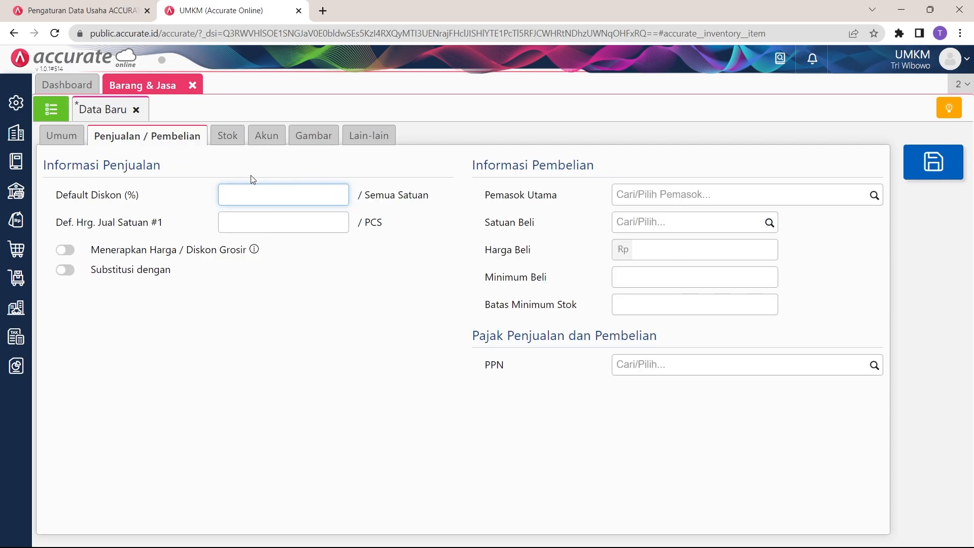
{"action": "left_click", "coordinate": [877, 366]}
{"action": "left_click", "coordinate": [736, 396]}
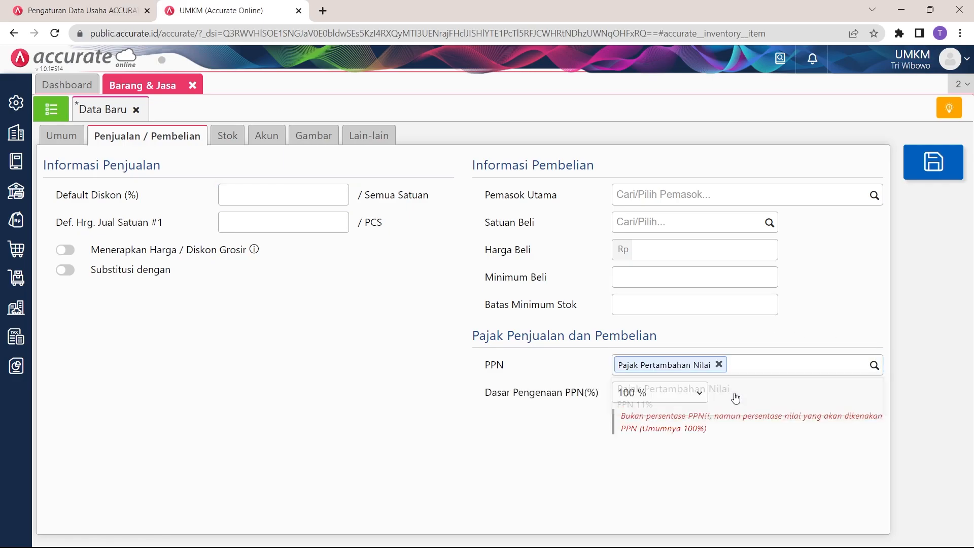
{"action": "left_click", "coordinate": [719, 366]}
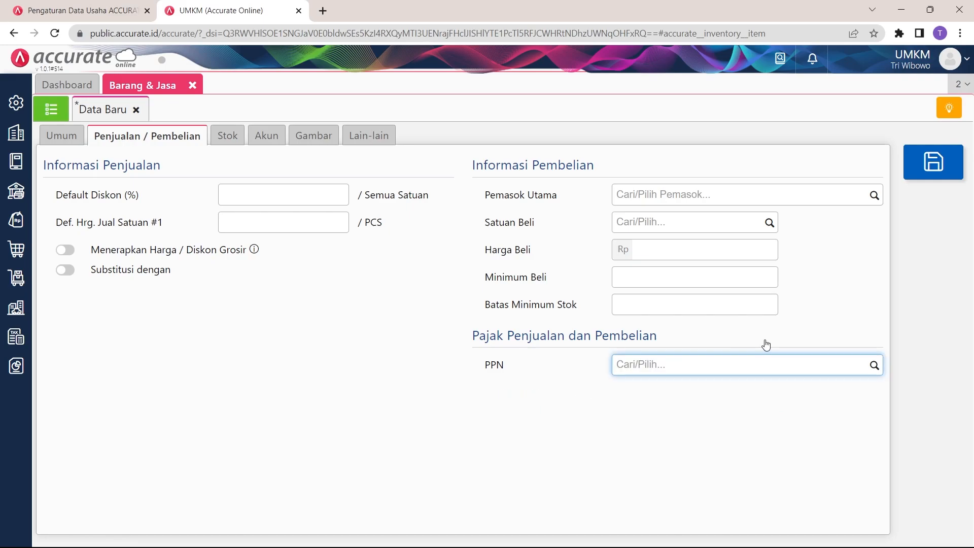
Step: Review the item's opening stock, default accounts, images and other information, and return to its general details
{"action": "left_click", "coordinate": [231, 134]}
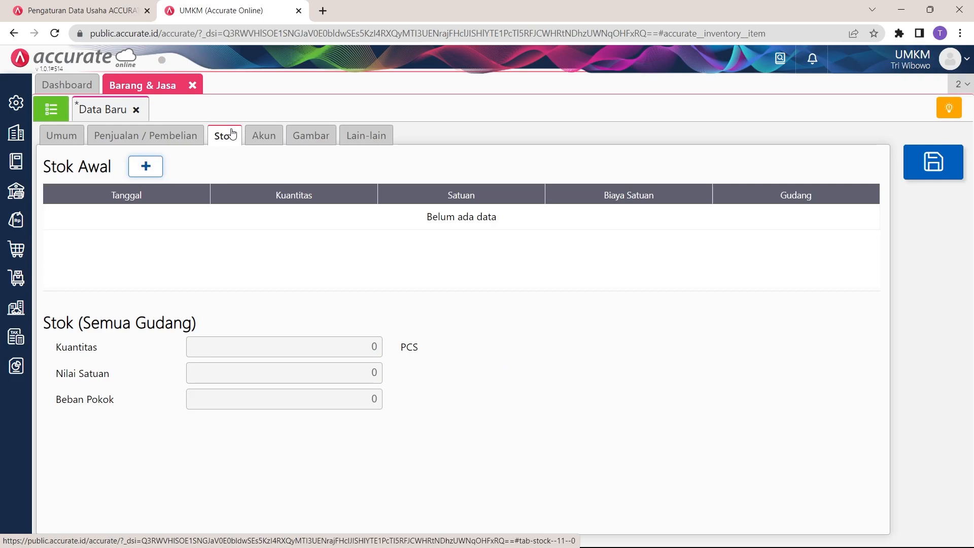
{"action": "left_click", "coordinate": [262, 144]}
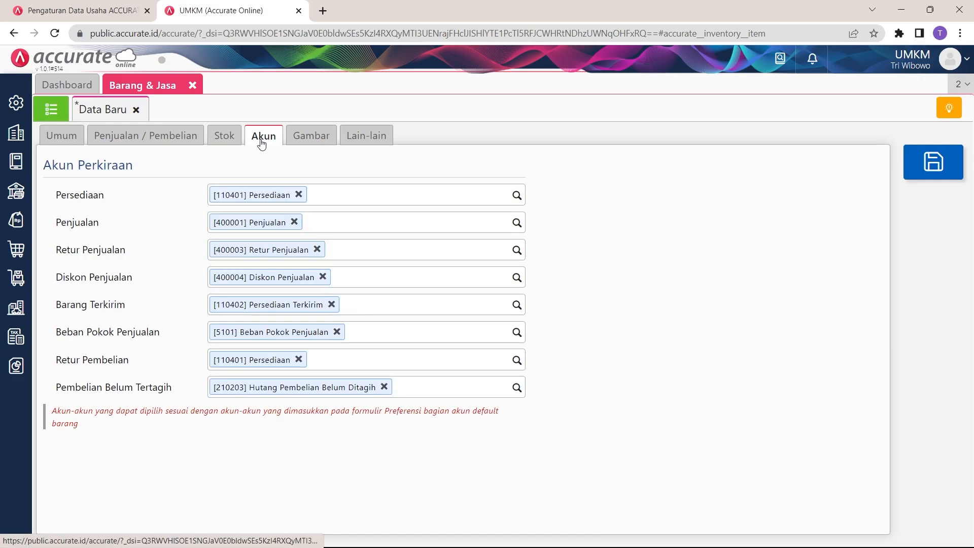
{"action": "left_click", "coordinate": [318, 140]}
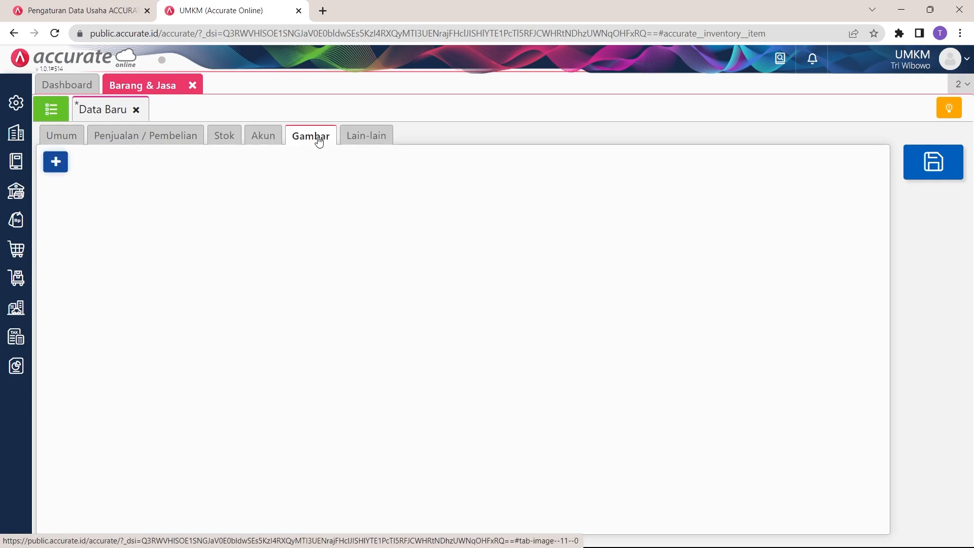
{"action": "left_click", "coordinate": [373, 133]}
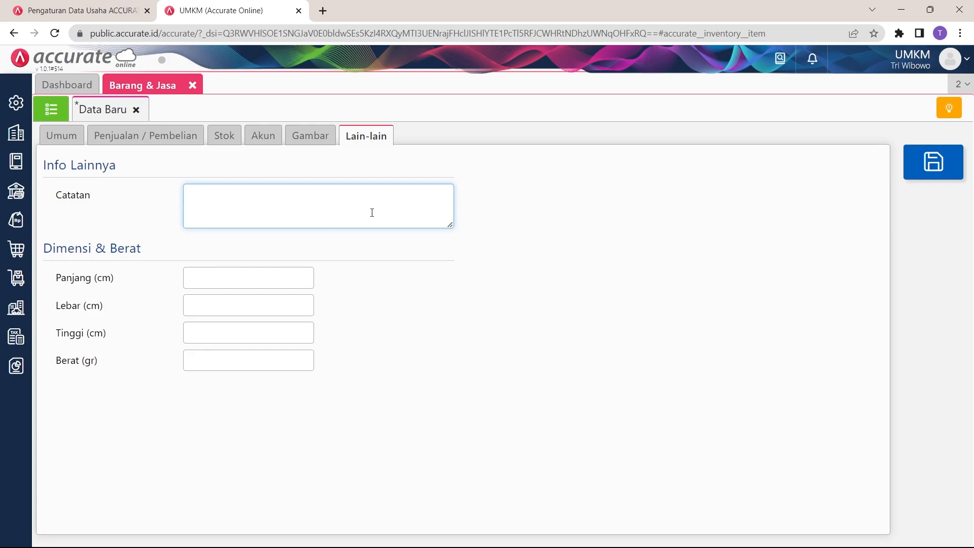
{"action": "left_click", "coordinate": [55, 136]}
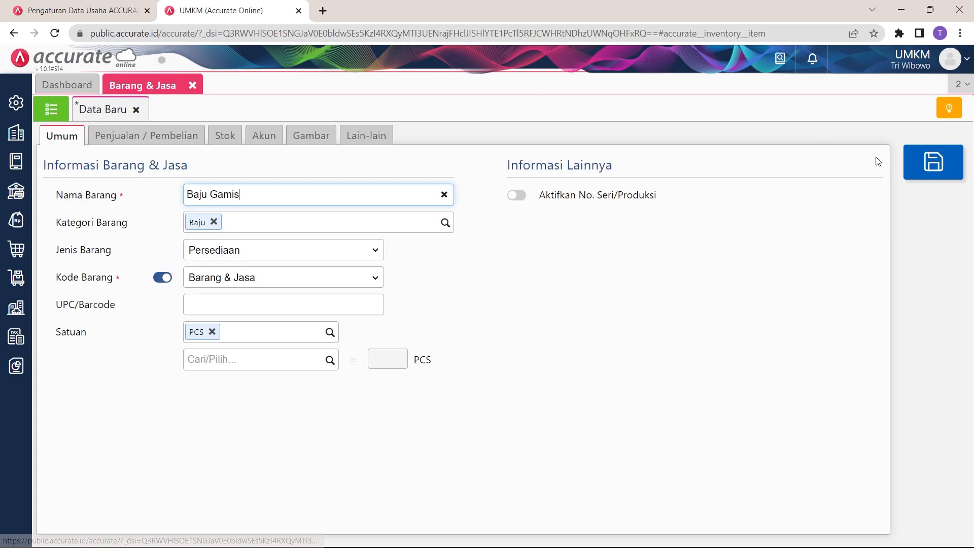
Step: Save the Baju Gamis item and return to the Barang & Jasa list
{"action": "left_click", "coordinate": [925, 174]}
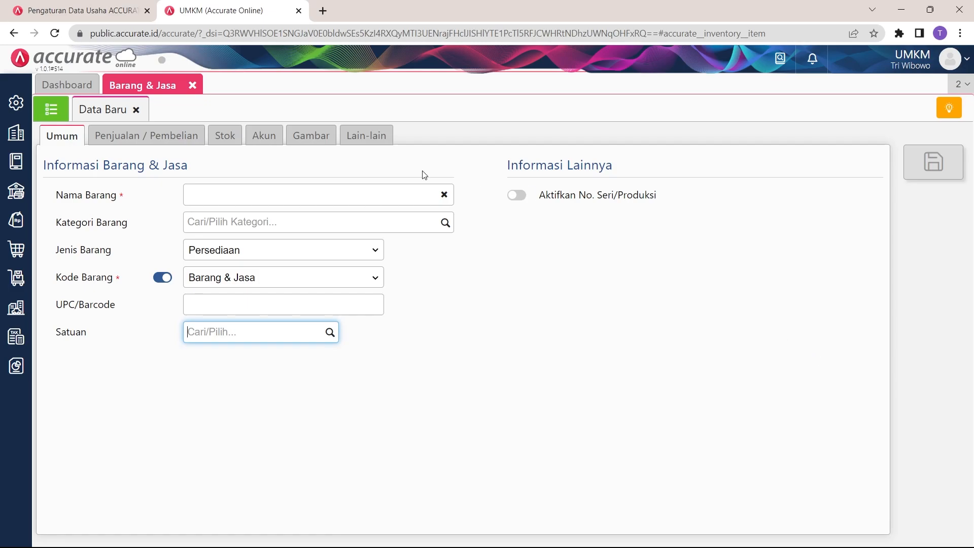
{"action": "left_click", "coordinate": [53, 109]}
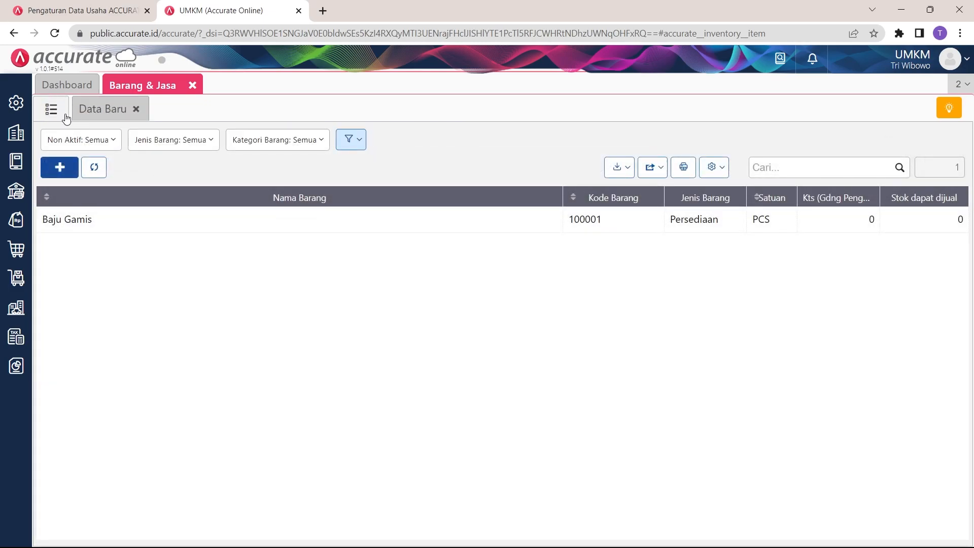
Step: Open the Excel import page for Barang & Jasa to read its file requirements, and close it
{"action": "left_click", "coordinate": [627, 171]}
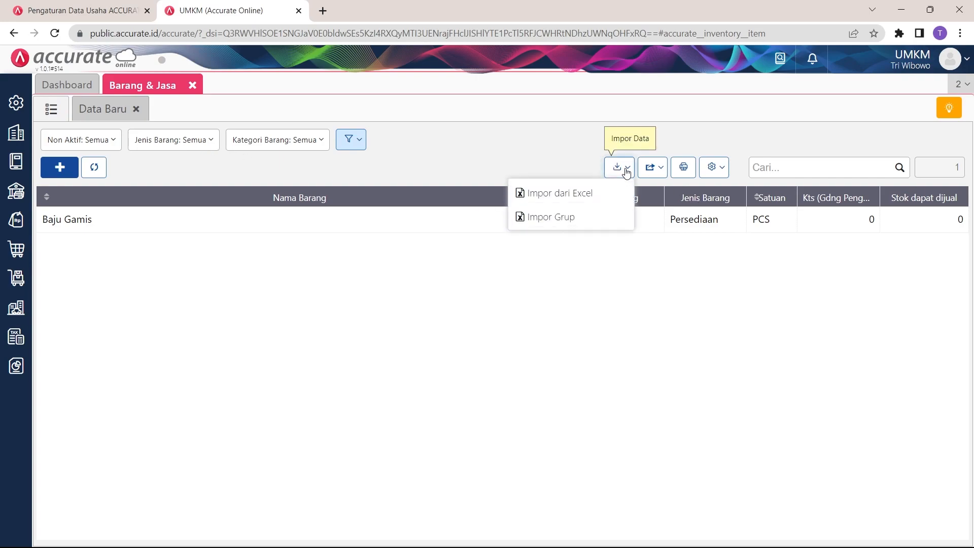
{"action": "left_click", "coordinate": [577, 199]}
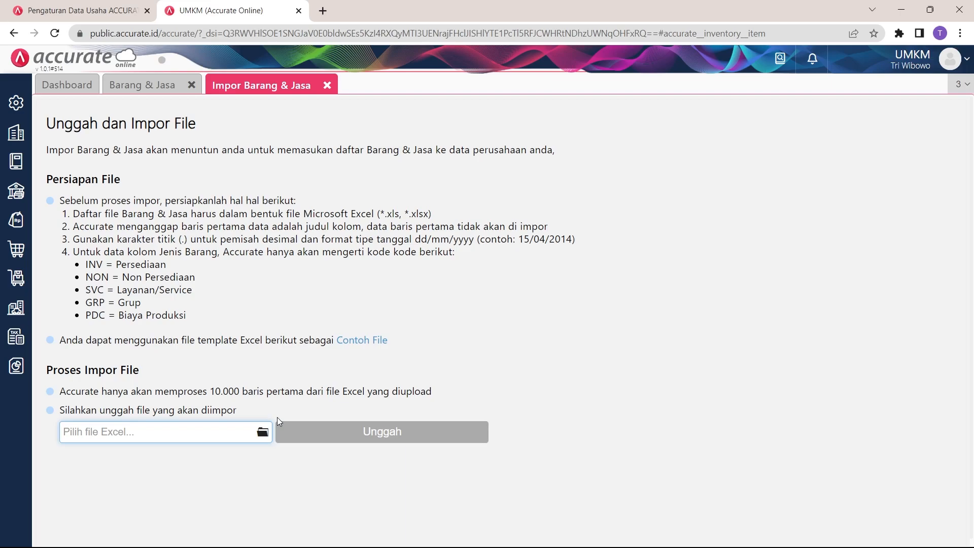
{"action": "left_click", "coordinate": [304, 85]}
{"action": "left_click", "coordinate": [327, 85]}
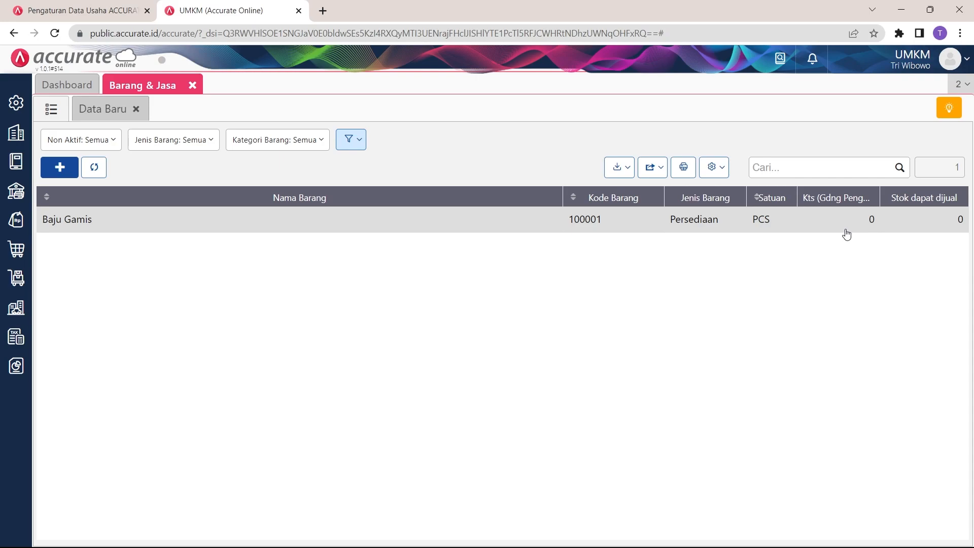
Step: Open the Gudang list from the Persediaan module to see the existing warehouses
{"action": "left_click", "coordinate": [26, 262]}
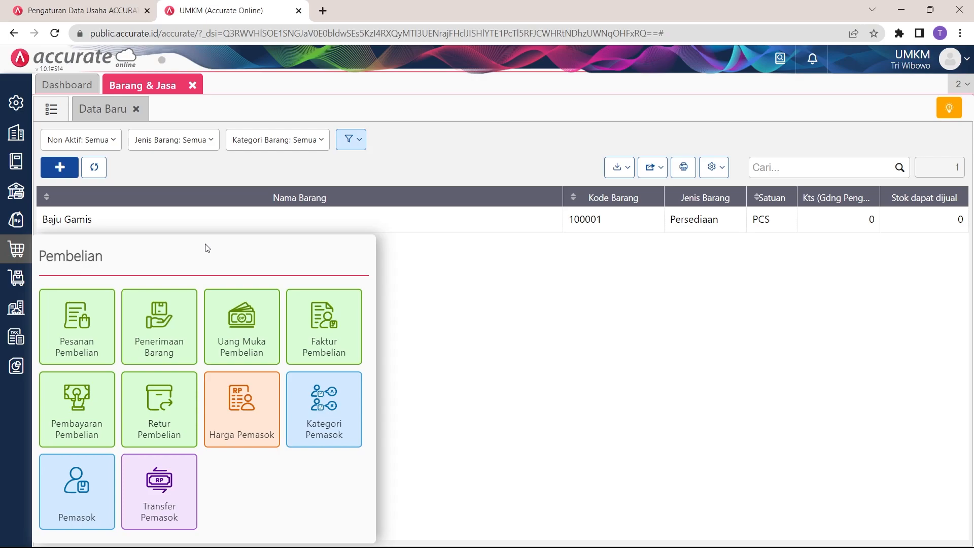
{"action": "left_click", "coordinate": [478, 294]}
{"action": "left_click", "coordinate": [6, 283]}
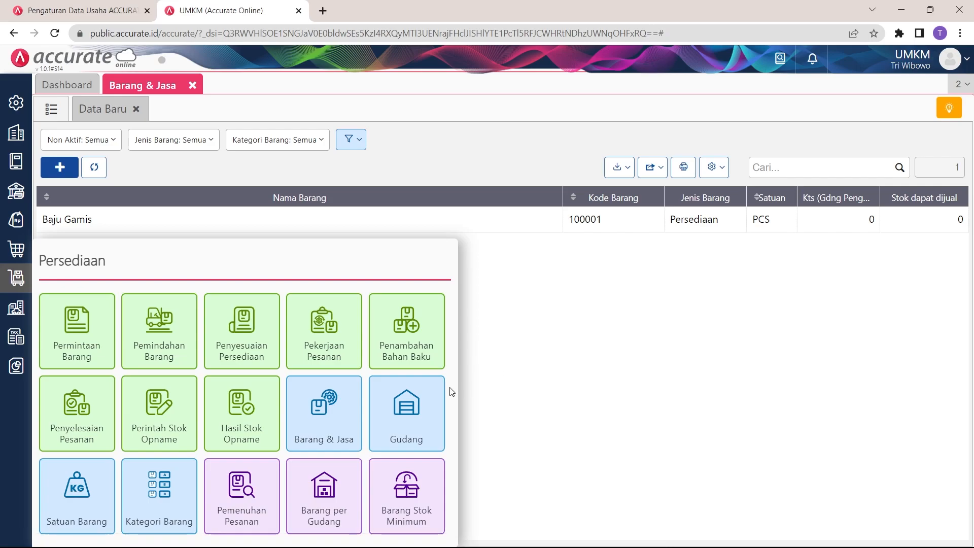
{"action": "left_click", "coordinate": [426, 413]}
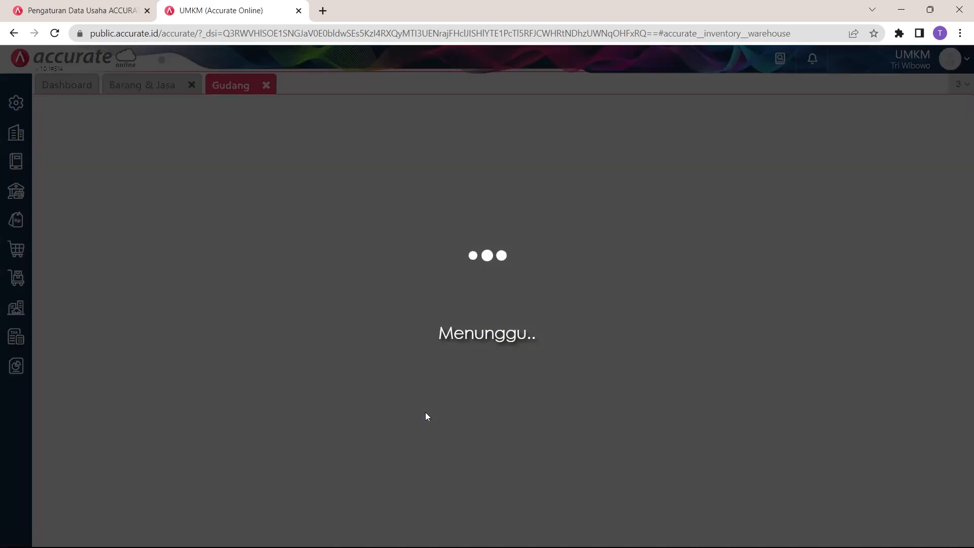
{"action": "left_click", "coordinate": [59, 118]}
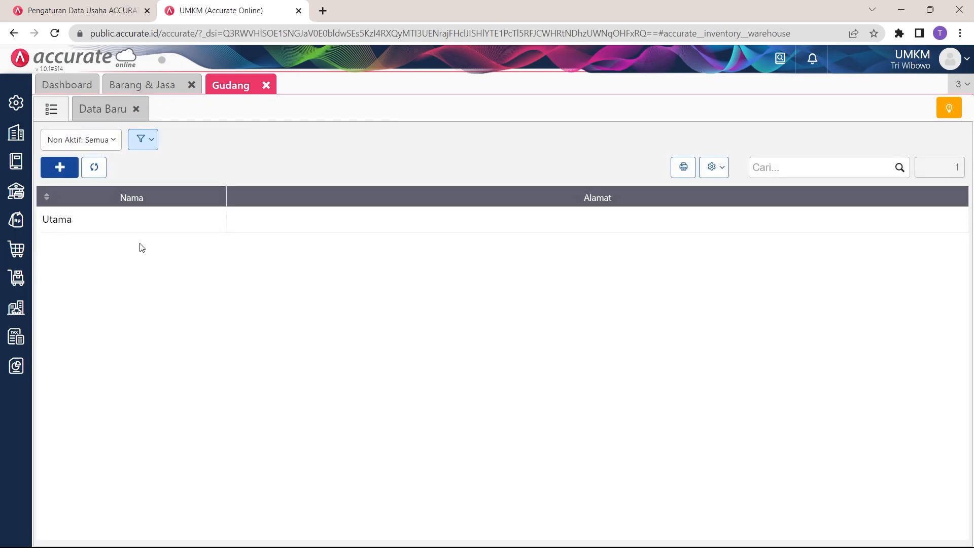
Step: Create and save a new warehouse named Gudang A
{"action": "left_click", "coordinate": [94, 117]}
{"action": "left_click", "coordinate": [323, 165]}
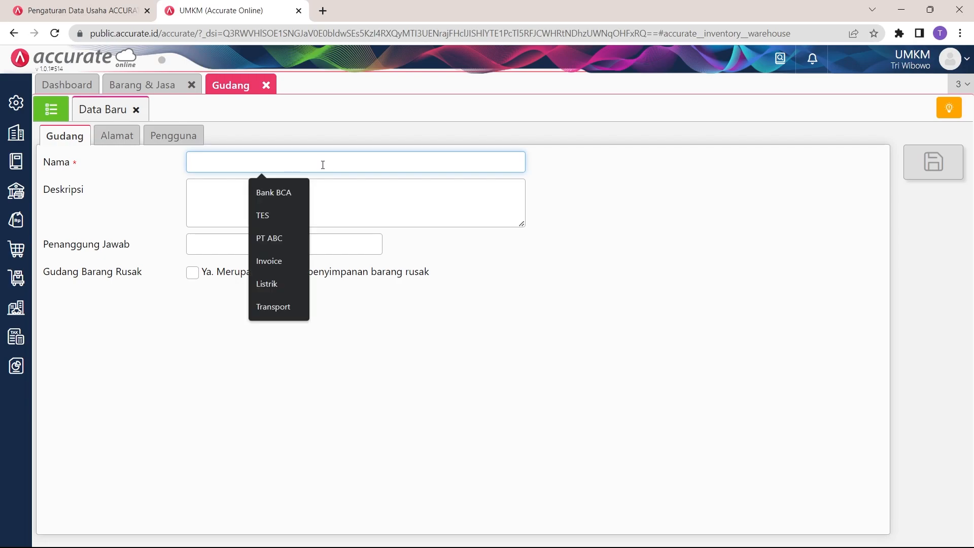
{"action": "type", "text": "Gu"}
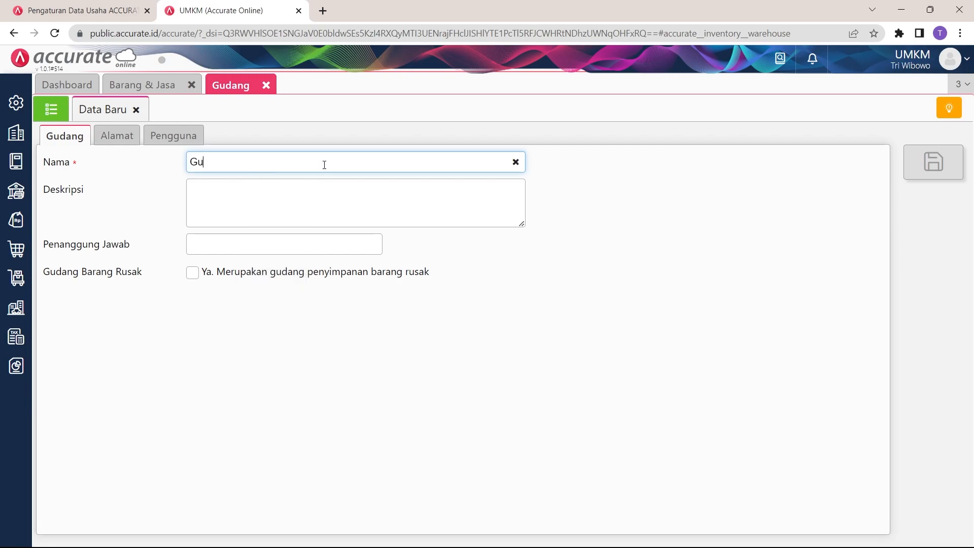
{"action": "type", "text": "dang B"}
{"action": "key", "text": "BackSpace"}
{"action": "type", "text": "A"}
{"action": "left_click", "coordinate": [934, 167]}
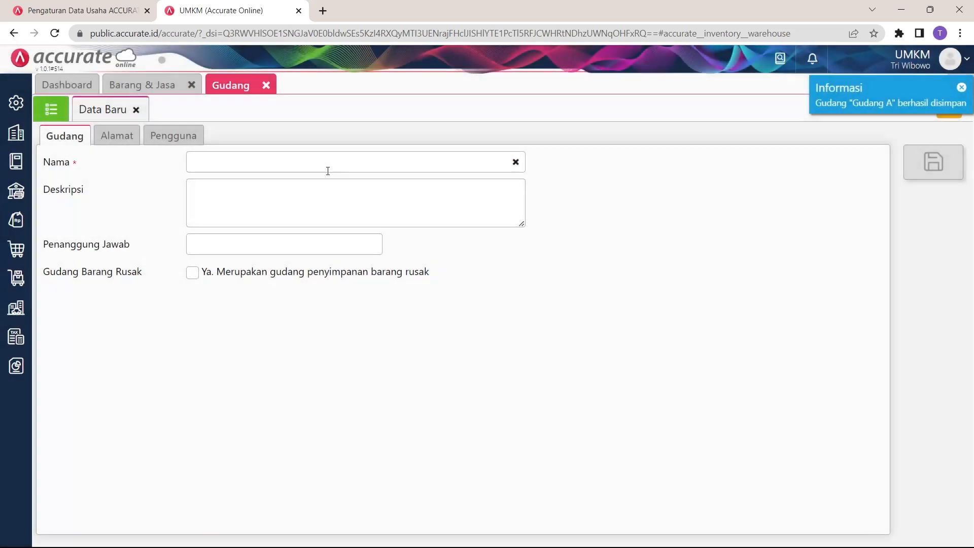
Step: Create and save another warehouse named Gudang B
{"action": "left_click", "coordinate": [330, 167]}
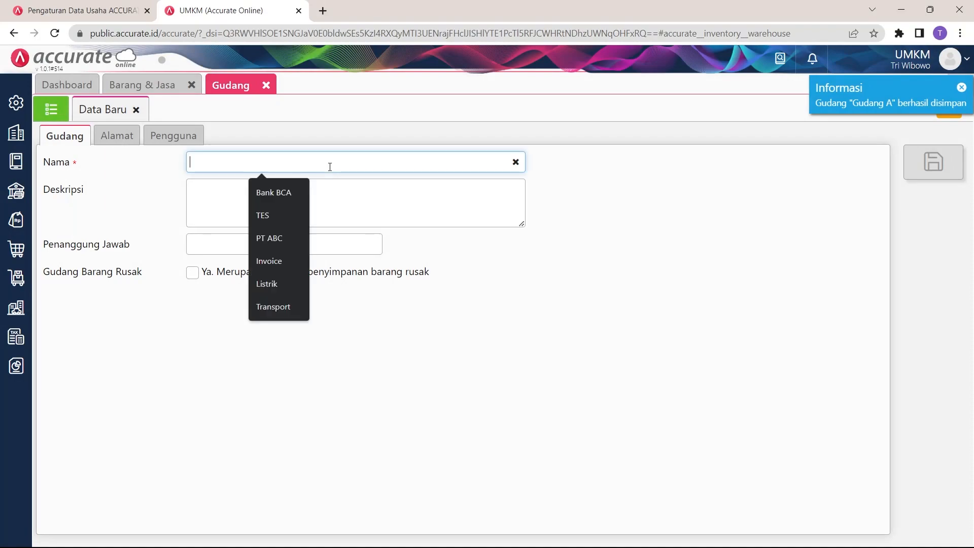
{"action": "type", "text": "Gudang B"}
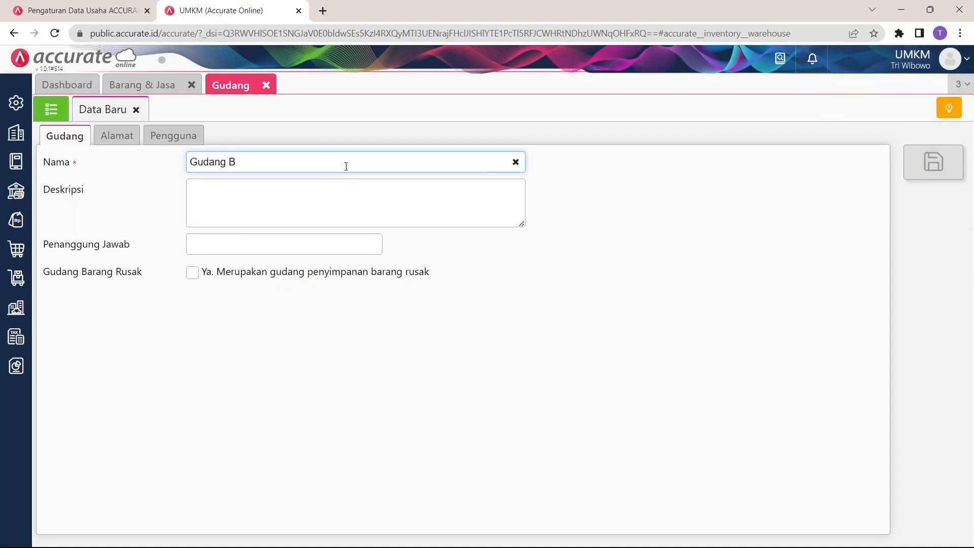
{"action": "left_click", "coordinate": [582, 284]}
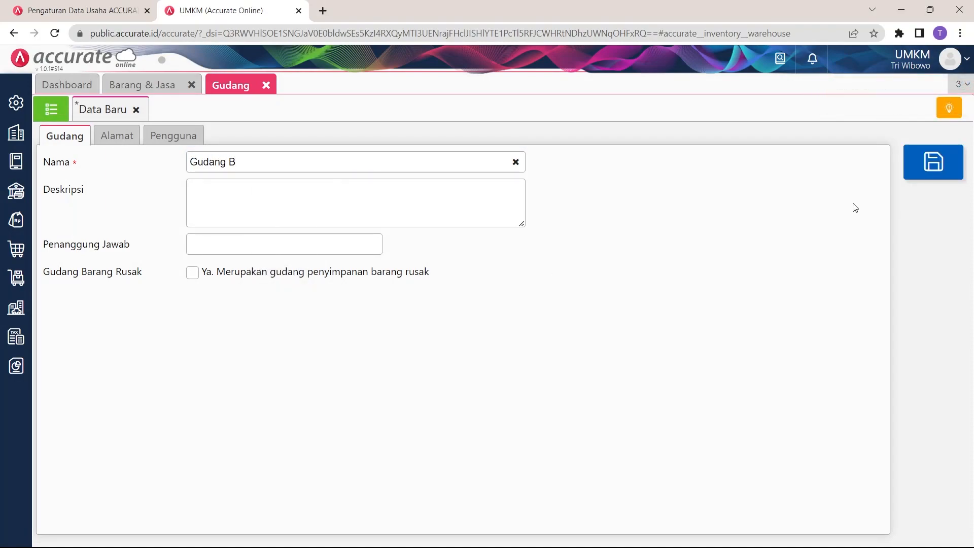
{"action": "left_click", "coordinate": [913, 176]}
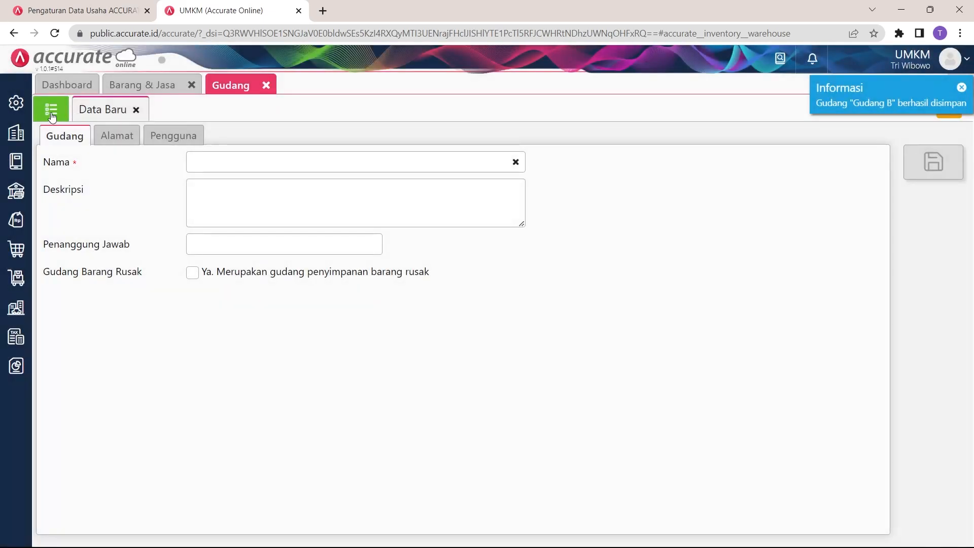
Step: View the list of saved warehouses, and close the Gudang page to return to Barang & Jasa
{"action": "left_click", "coordinate": [51, 113]}
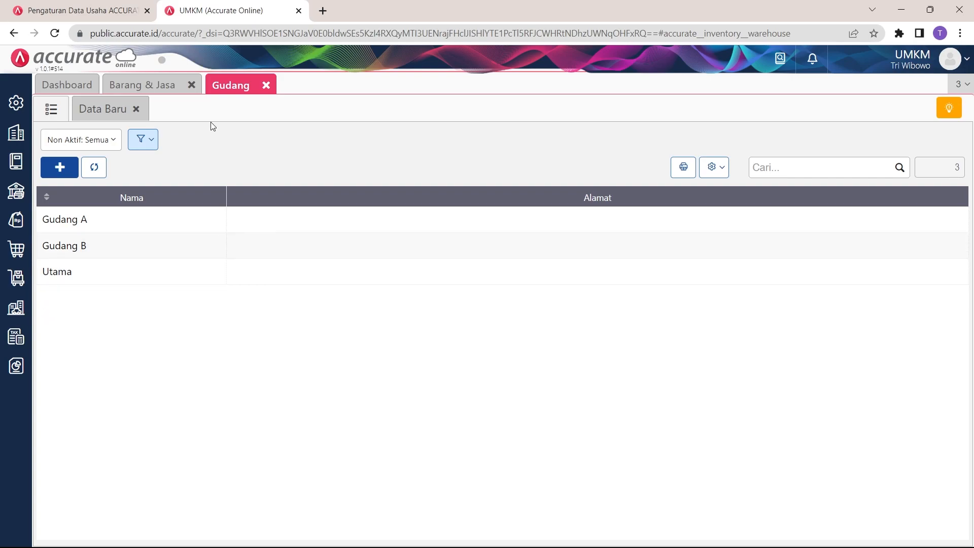
{"action": "left_click", "coordinate": [164, 89]}
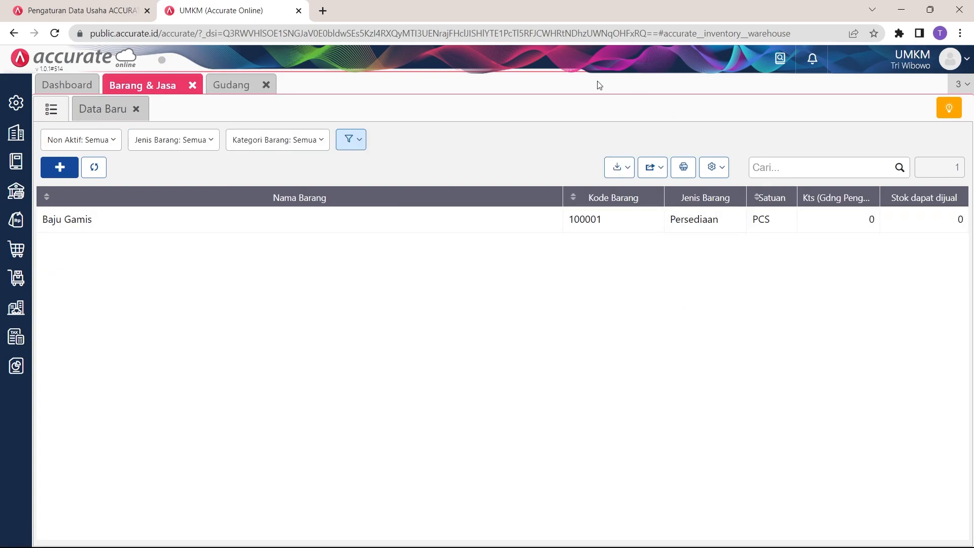
{"action": "left_click", "coordinate": [265, 84]}
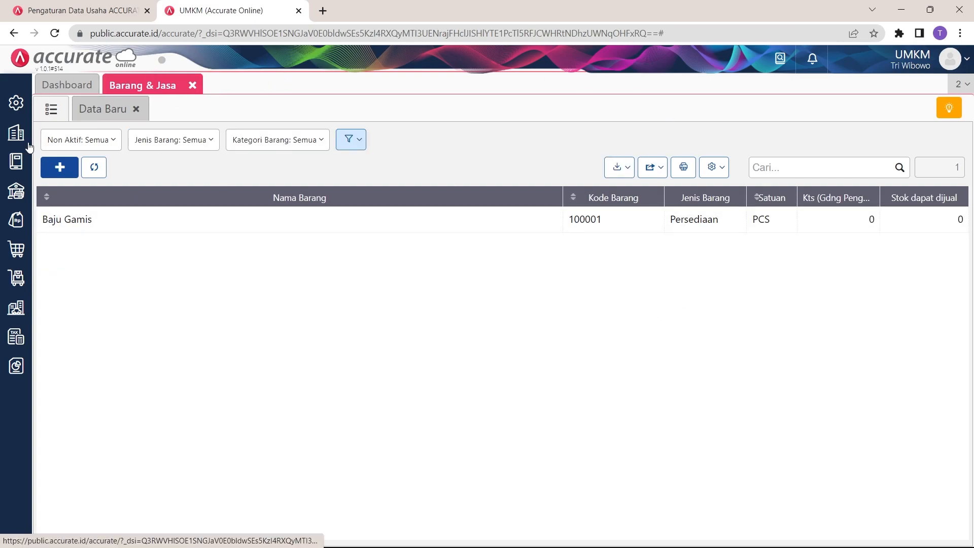
{"action": "left_click", "coordinate": [15, 251]}
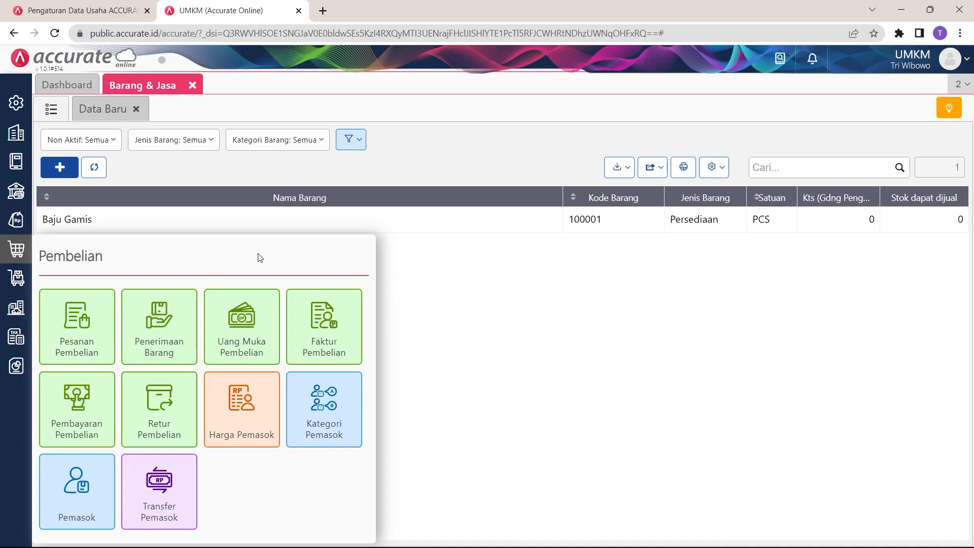
{"action": "left_click", "coordinate": [17, 275]}
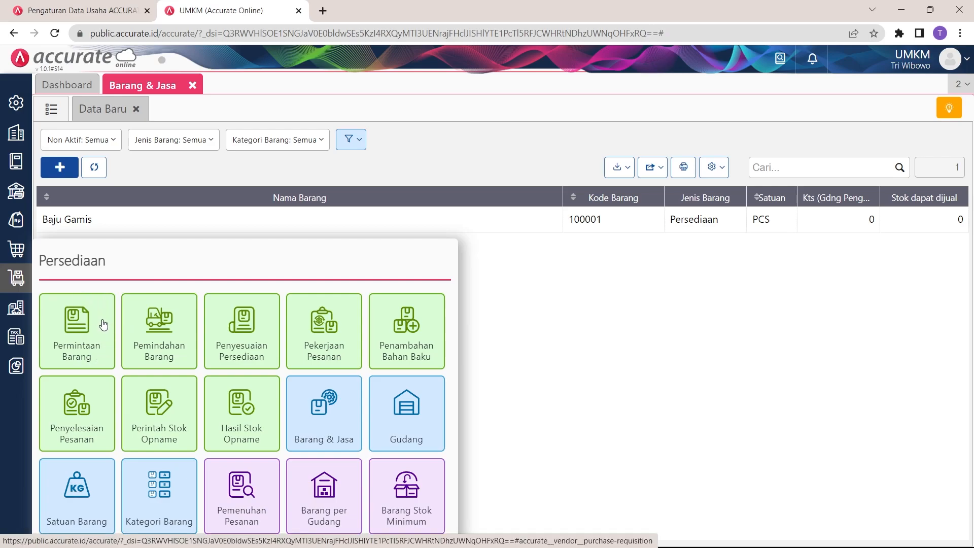
{"action": "left_click", "coordinate": [17, 257]}
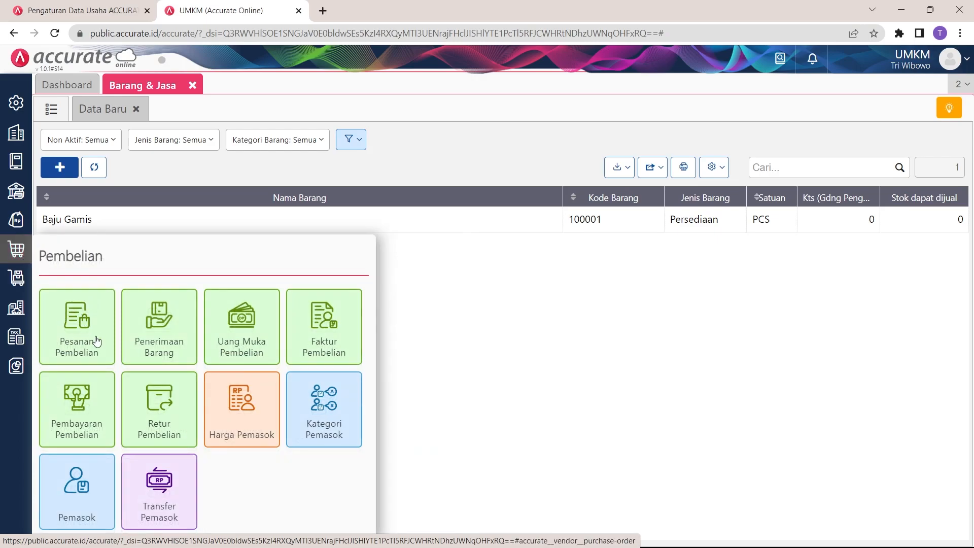
Step: Create and save a Permintaan Barang from the Persediaan module requesting 100 PCS of Baju Gamis
{"action": "left_click", "coordinate": [25, 286]}
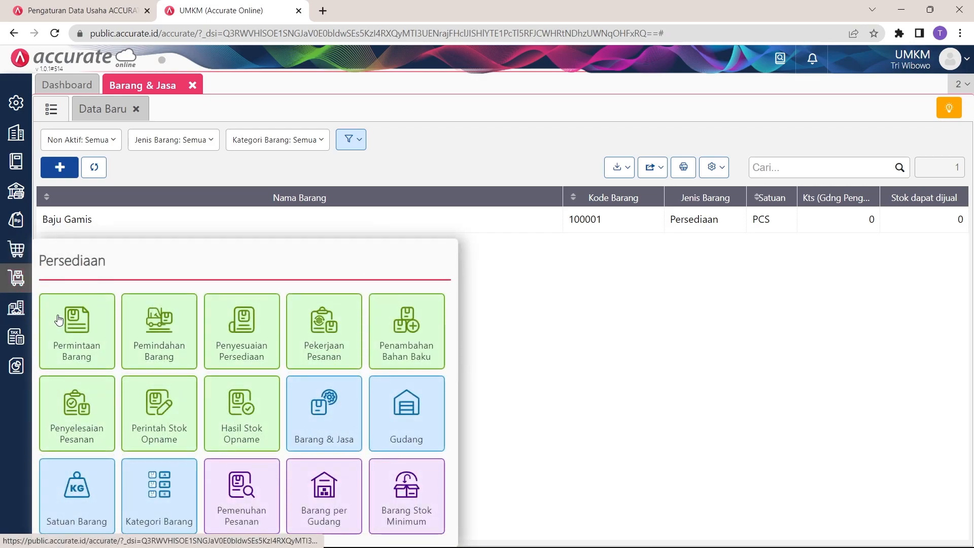
{"action": "left_click", "coordinate": [90, 324]}
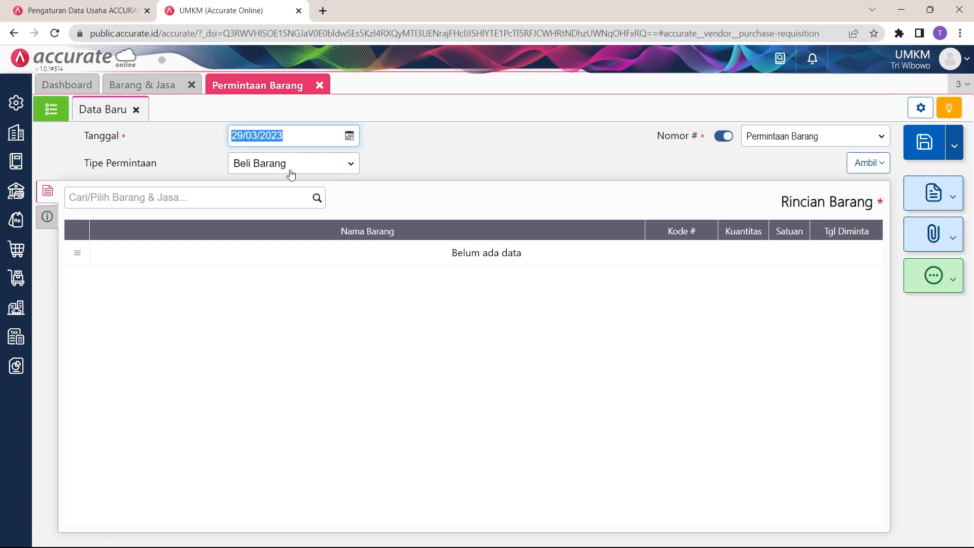
{"action": "left_click", "coordinate": [317, 200]}
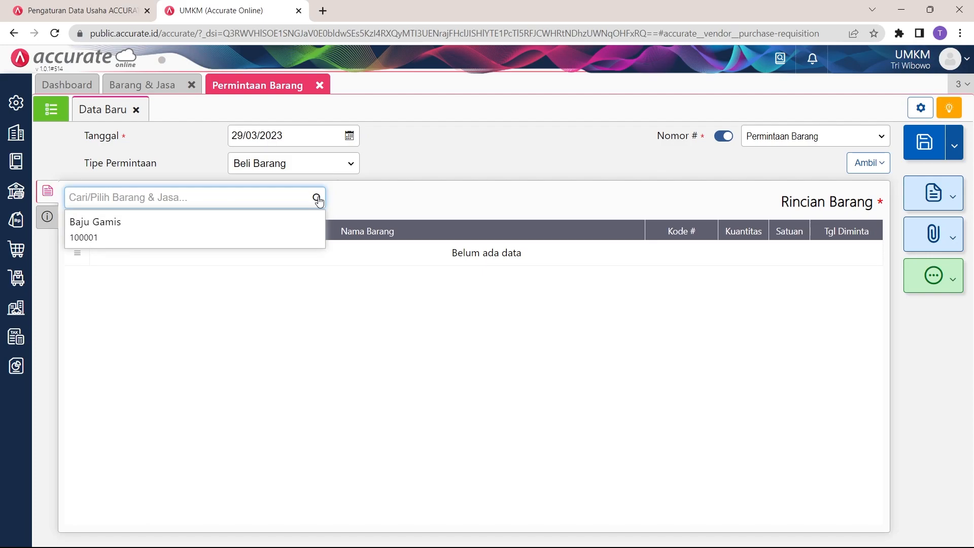
{"action": "left_click", "coordinate": [264, 229]}
{"action": "left_click", "coordinate": [515, 295]}
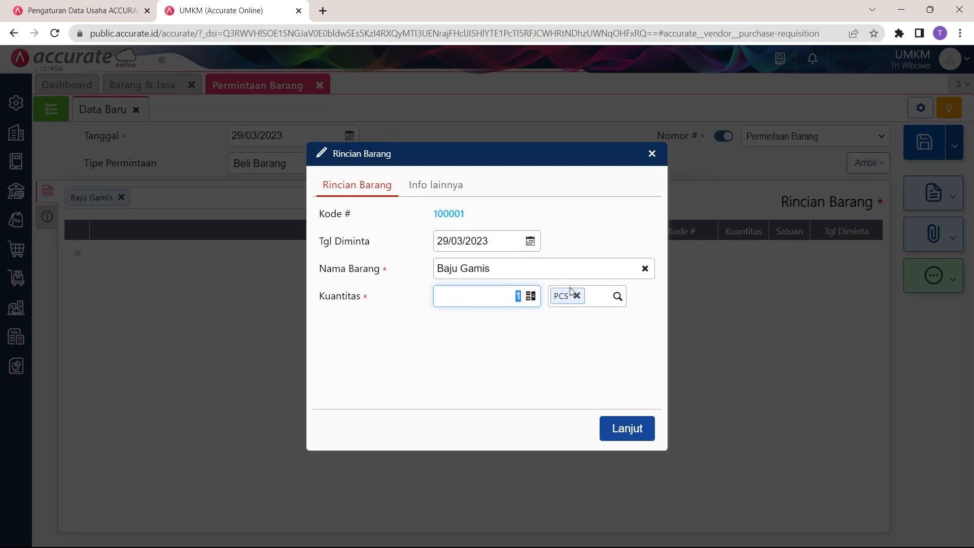
{"action": "type", "text": "100"}
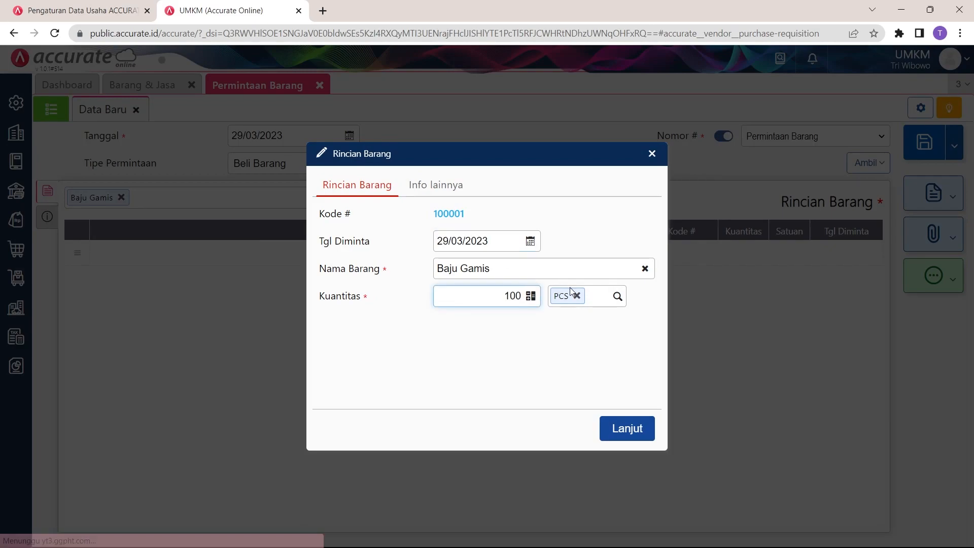
{"action": "left_click", "coordinate": [515, 362]}
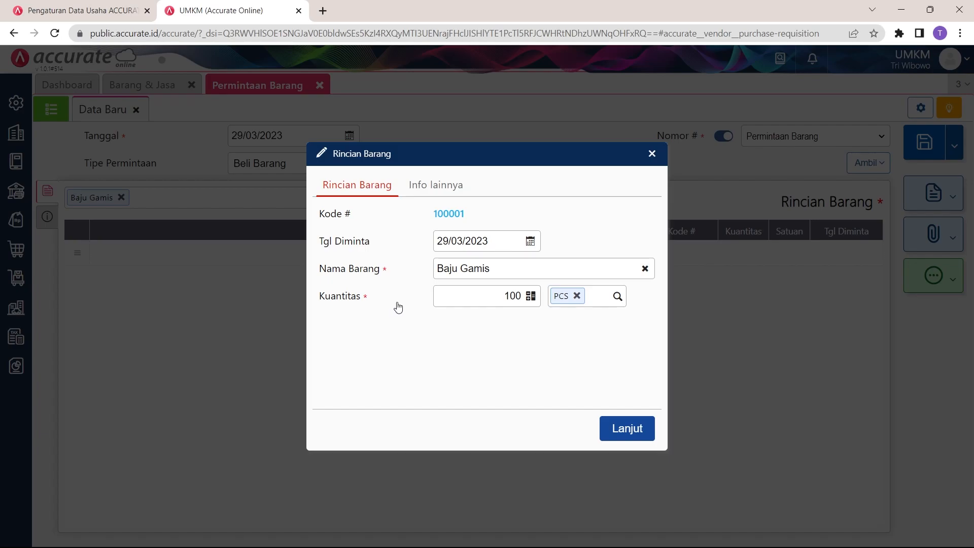
{"action": "left_click", "coordinate": [633, 435]}
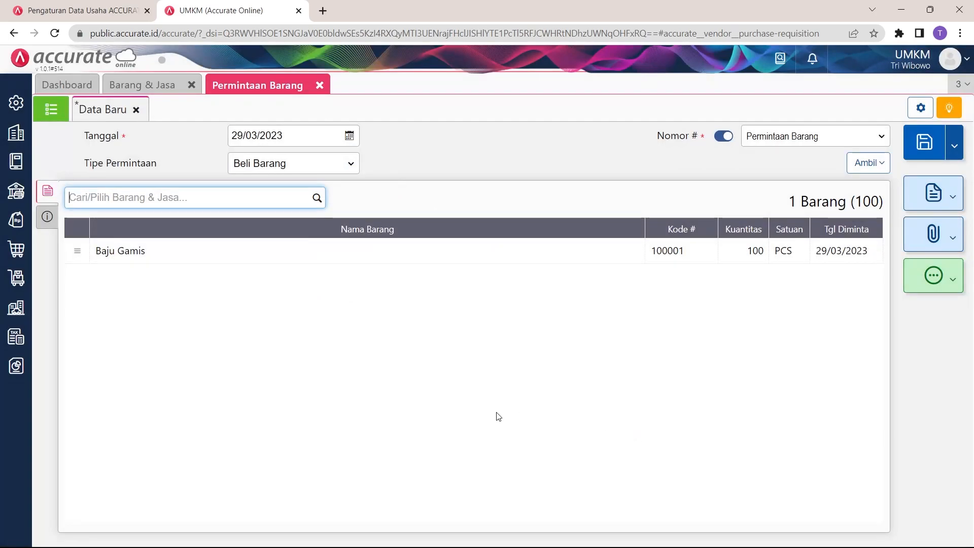
{"action": "left_click", "coordinate": [920, 150]}
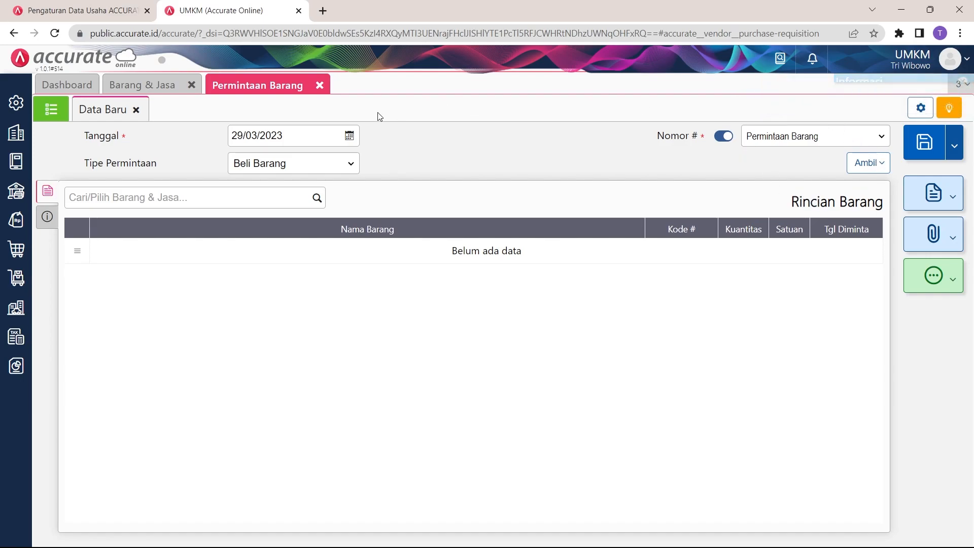
Step: Open the saved goods request from the Permintaan Barang list, preview its printout and close the preview
{"action": "left_click", "coordinate": [56, 114]}
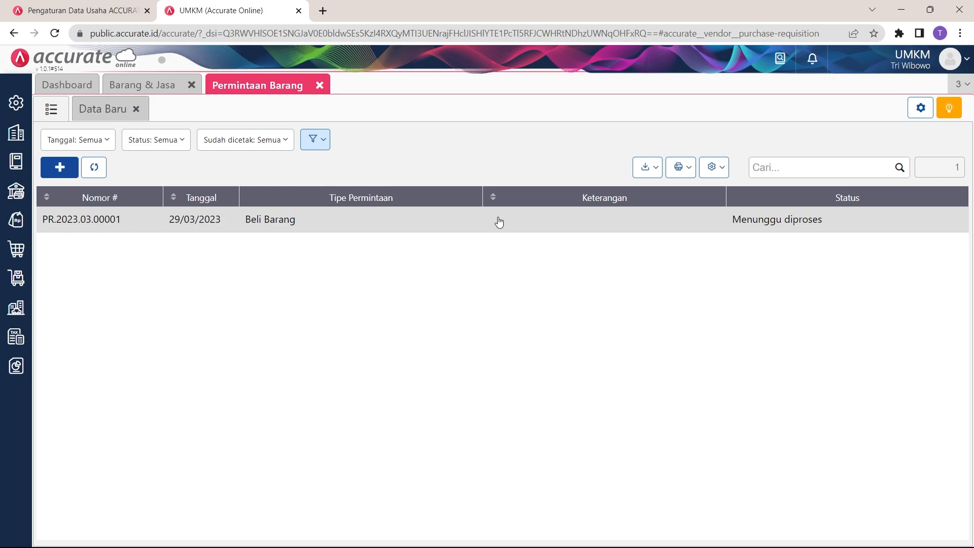
{"action": "left_click", "coordinate": [499, 222]}
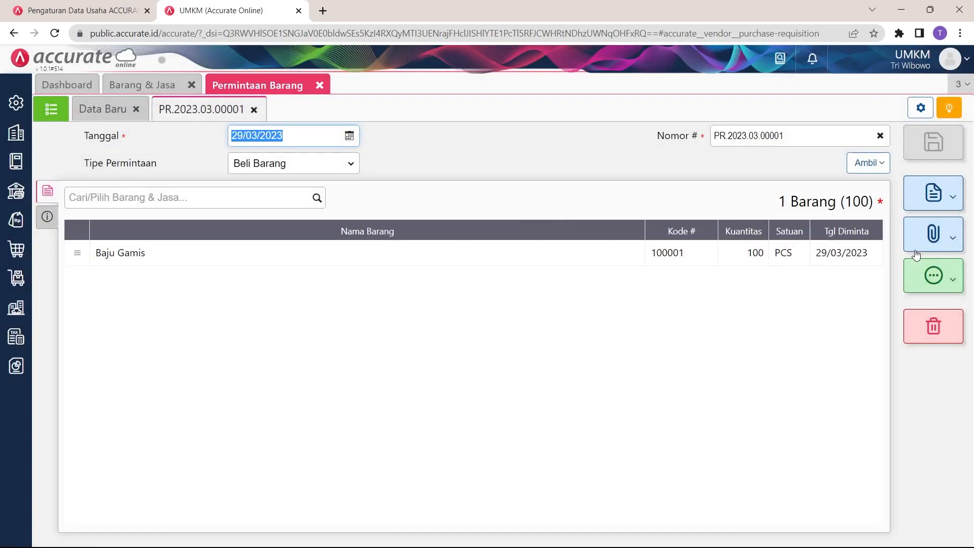
{"action": "left_click", "coordinate": [929, 194]}
{"action": "left_click", "coordinate": [827, 226]}
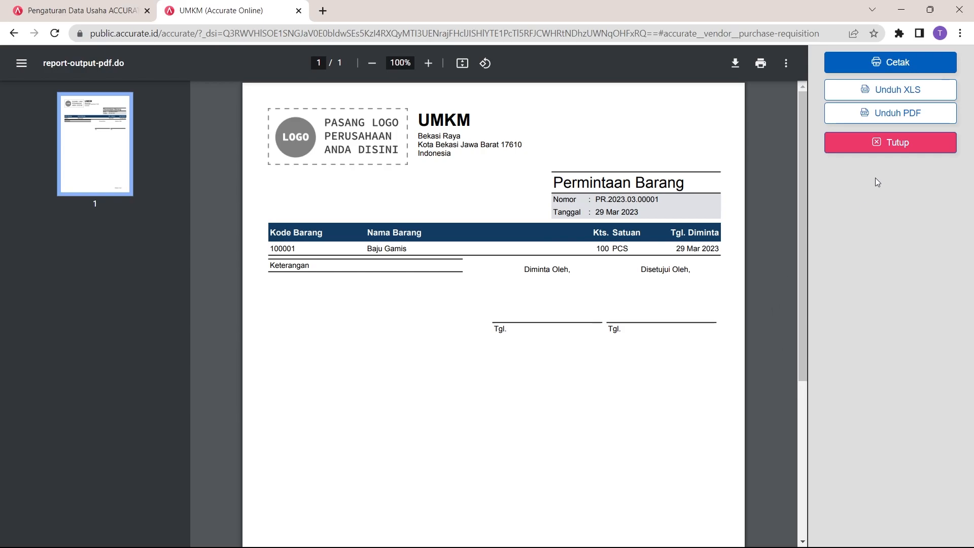
{"action": "left_click", "coordinate": [895, 147]}
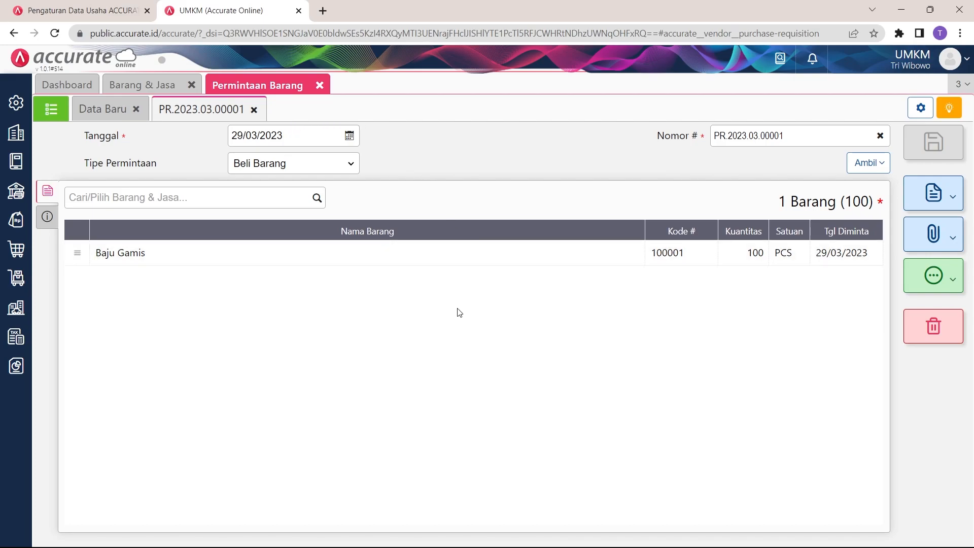
Step: Start a new Pesanan Pembelian from the Pembelian module and add Supllier A as its new supplier
{"action": "left_click", "coordinate": [29, 263]}
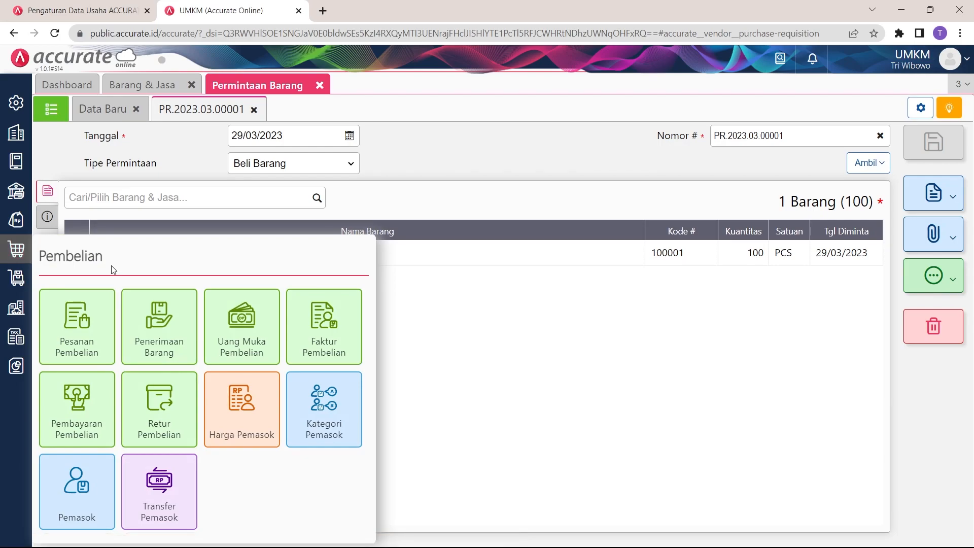
{"action": "left_click", "coordinate": [86, 324]}
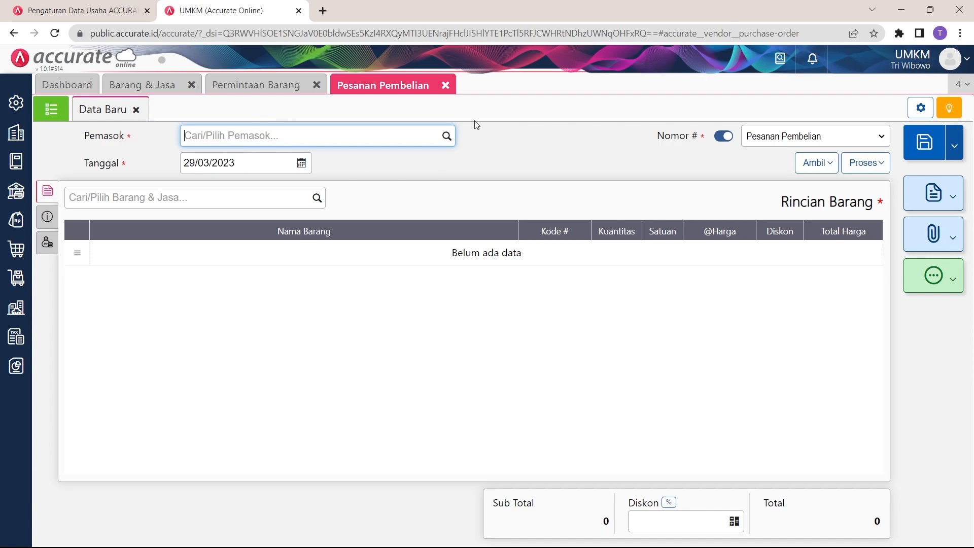
{"action": "left_click", "coordinate": [447, 136]}
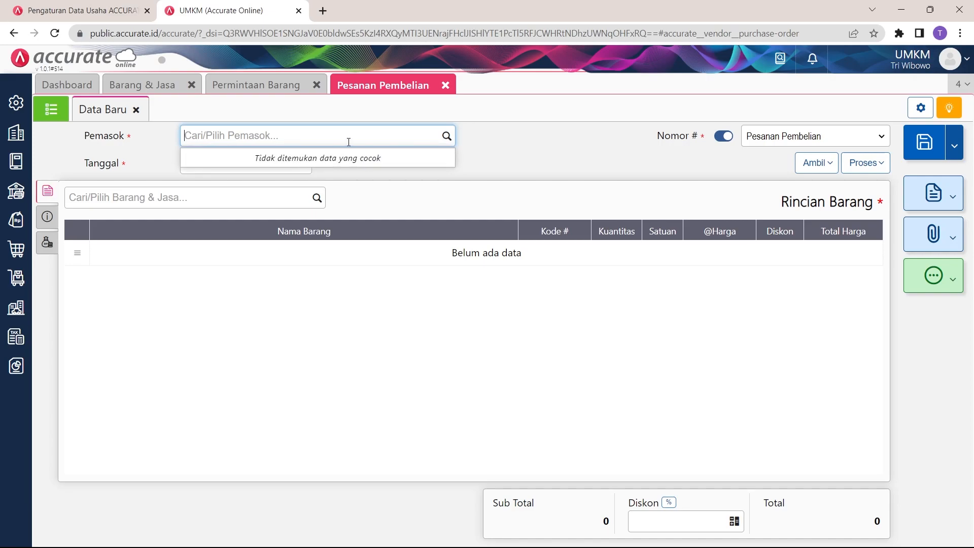
{"action": "type", "text": "Supll"}
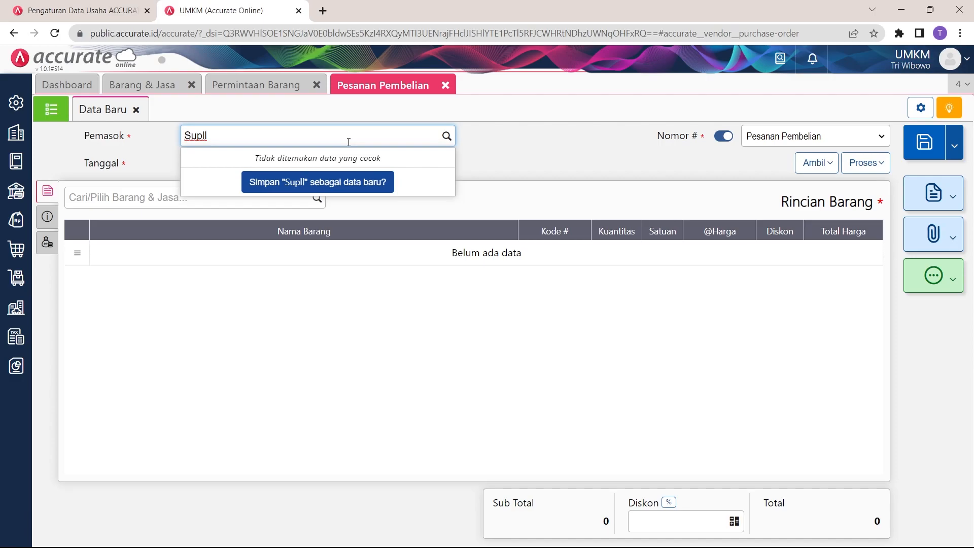
{"action": "key", "text": "BackSpace"}
{"action": "type", "text": "lier "}
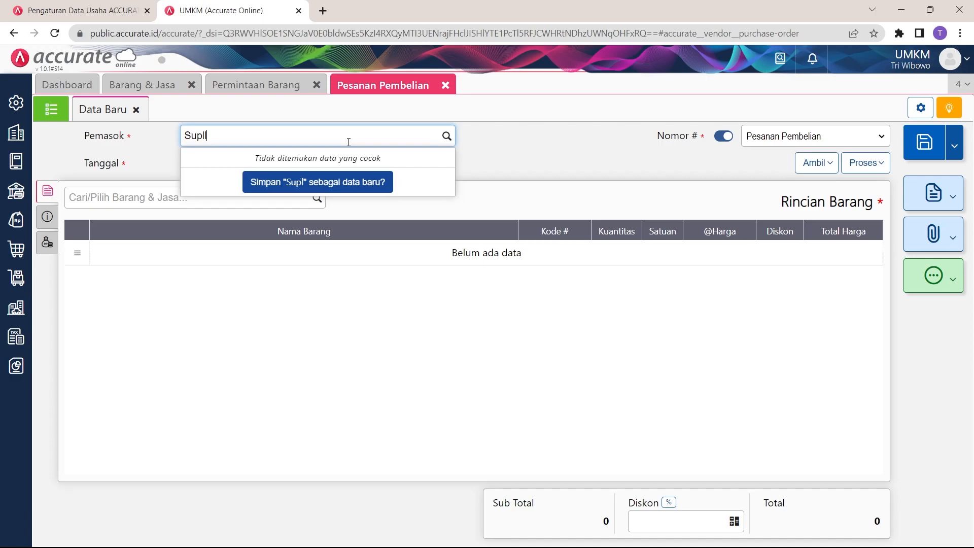
{"action": "type", "text": "A"}
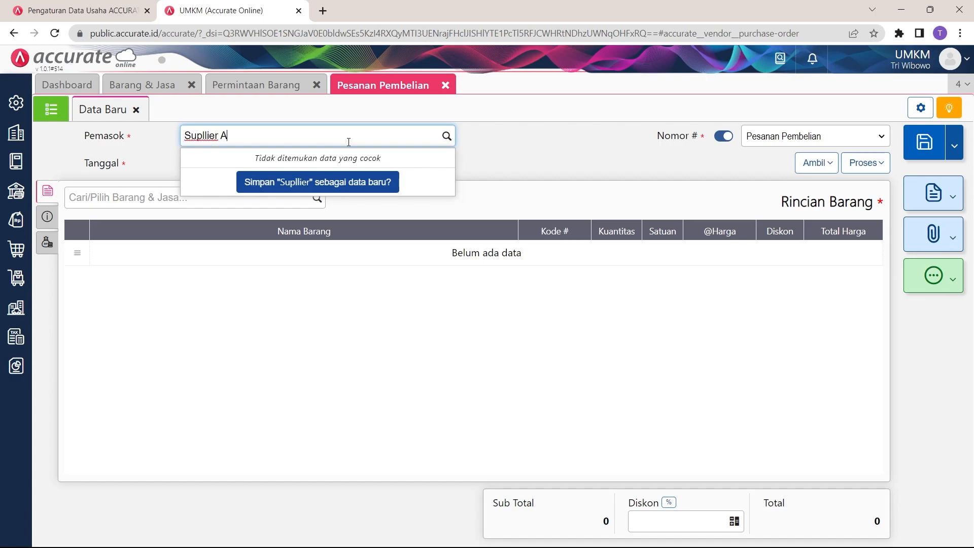
{"action": "left_click", "coordinate": [359, 188]}
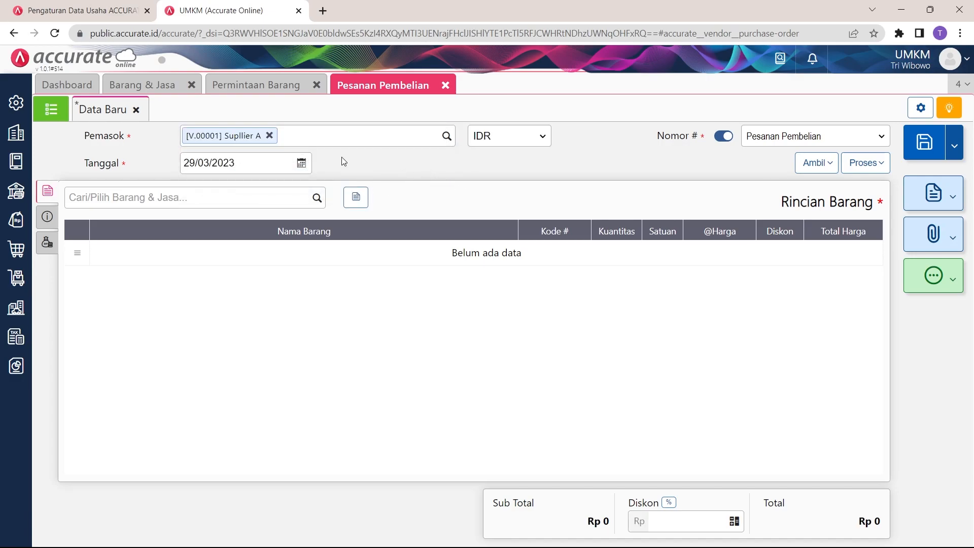
{"action": "left_click", "coordinate": [319, 198]}
{"action": "left_click", "coordinate": [564, 167]}
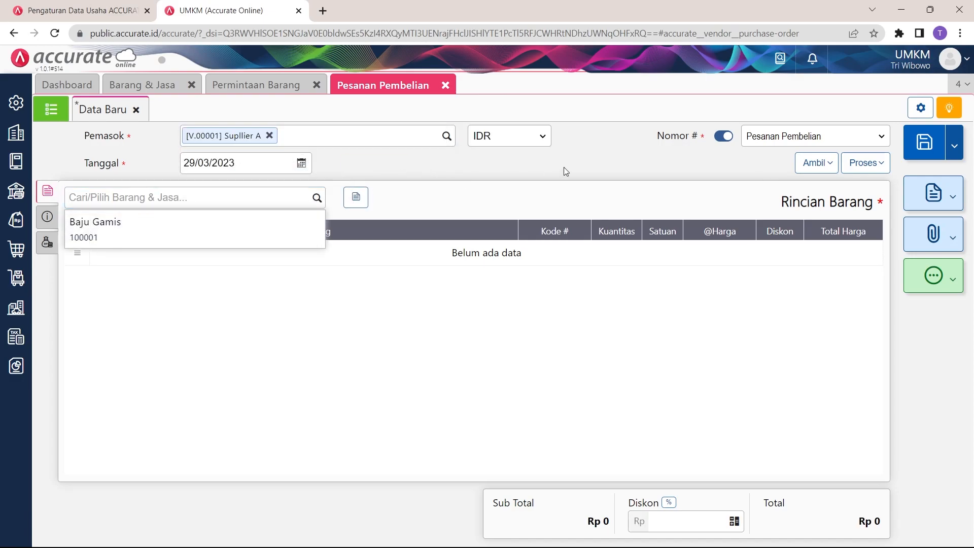
{"action": "left_click", "coordinate": [829, 169]}
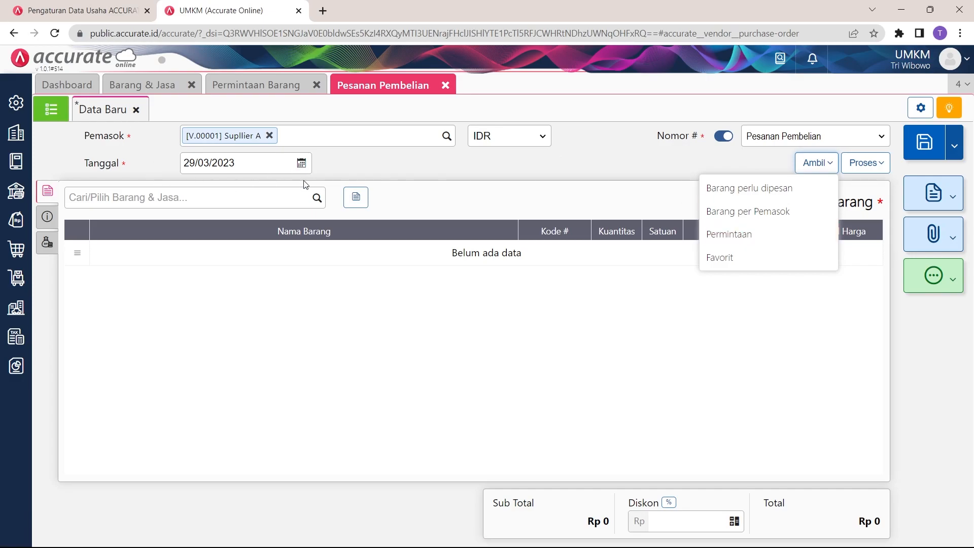
{"action": "left_click", "coordinate": [550, 170]}
{"action": "left_click", "coordinate": [318, 198]}
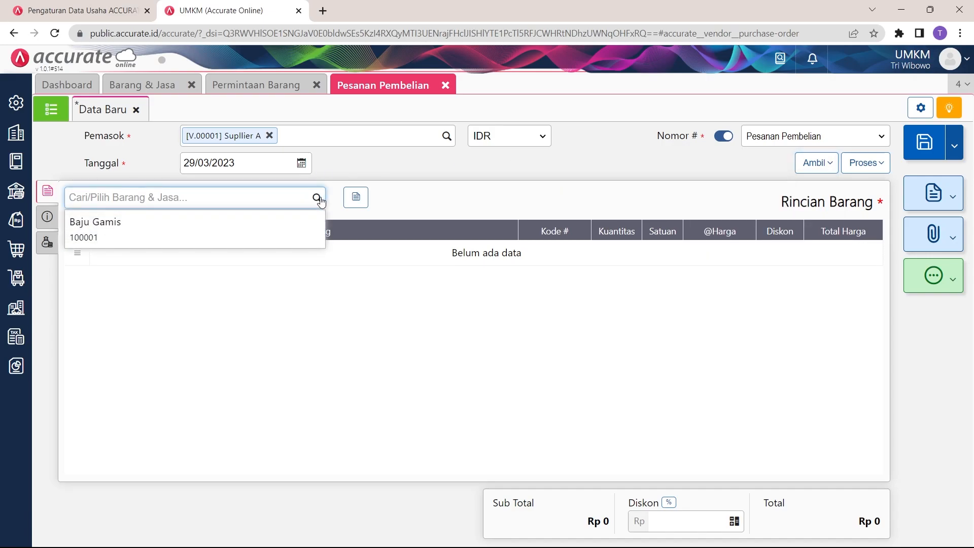
{"action": "left_click", "coordinate": [560, 188]}
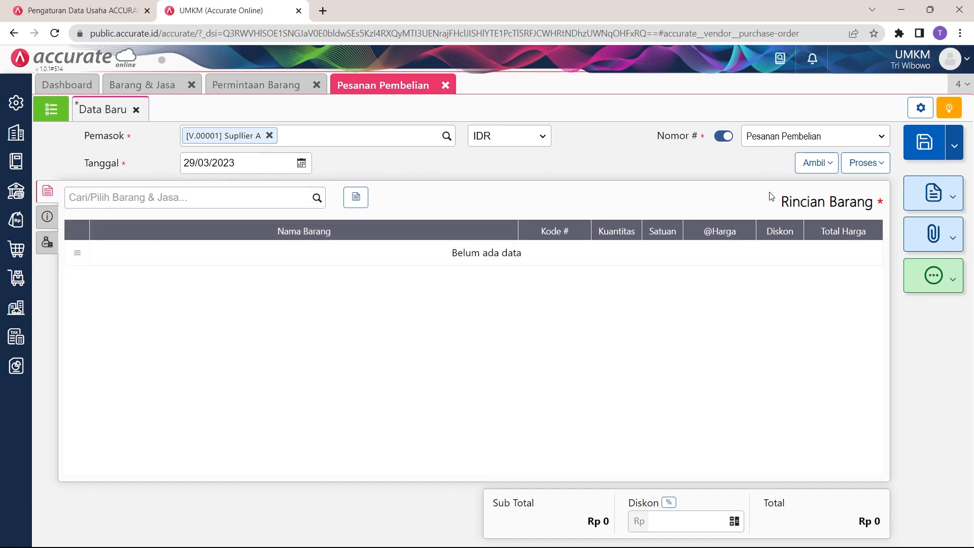
Step: Copy the Baju Gamis line from the saved Permintaan Barang into the purchase order
{"action": "left_click", "coordinate": [817, 164]}
{"action": "left_click", "coordinate": [765, 236]}
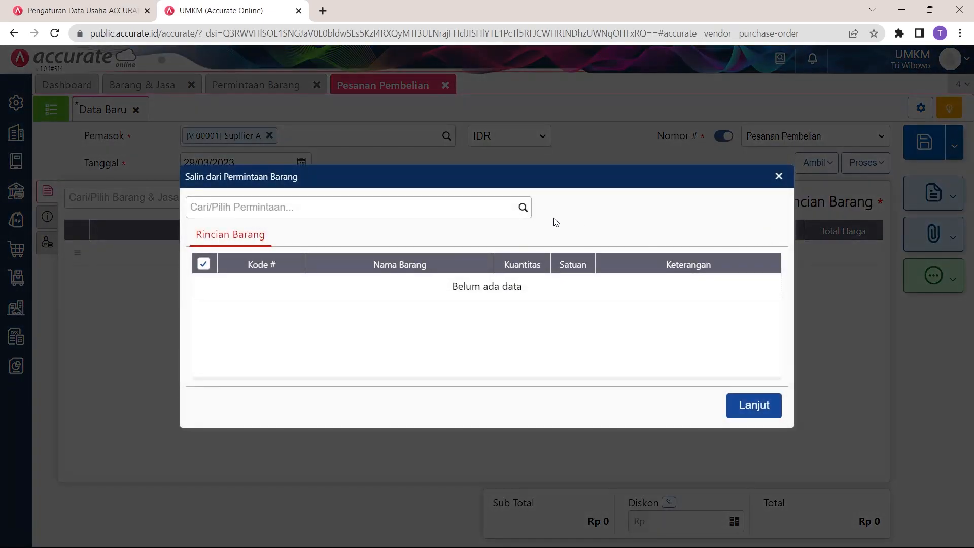
{"action": "left_click", "coordinate": [524, 210]}
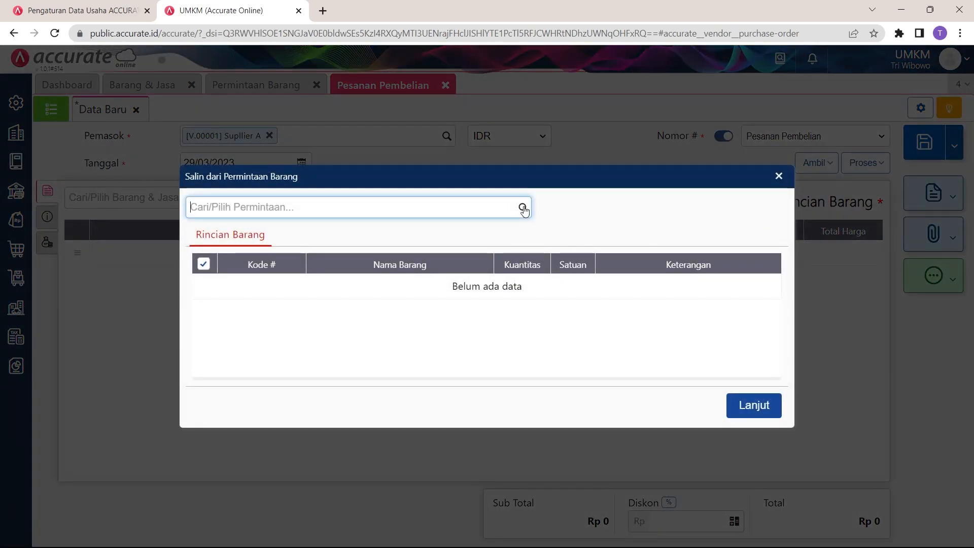
{"action": "left_click", "coordinate": [366, 245]}
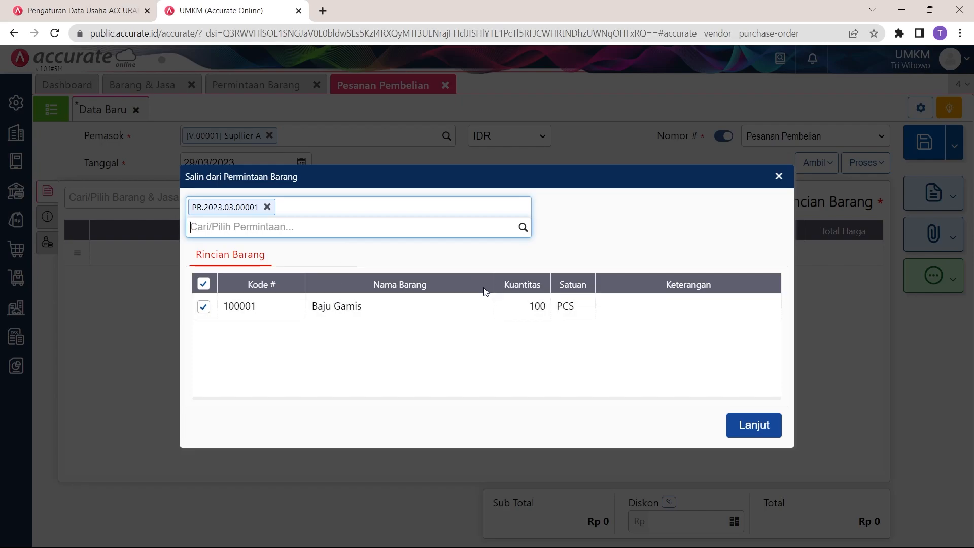
{"action": "left_click", "coordinate": [755, 425]}
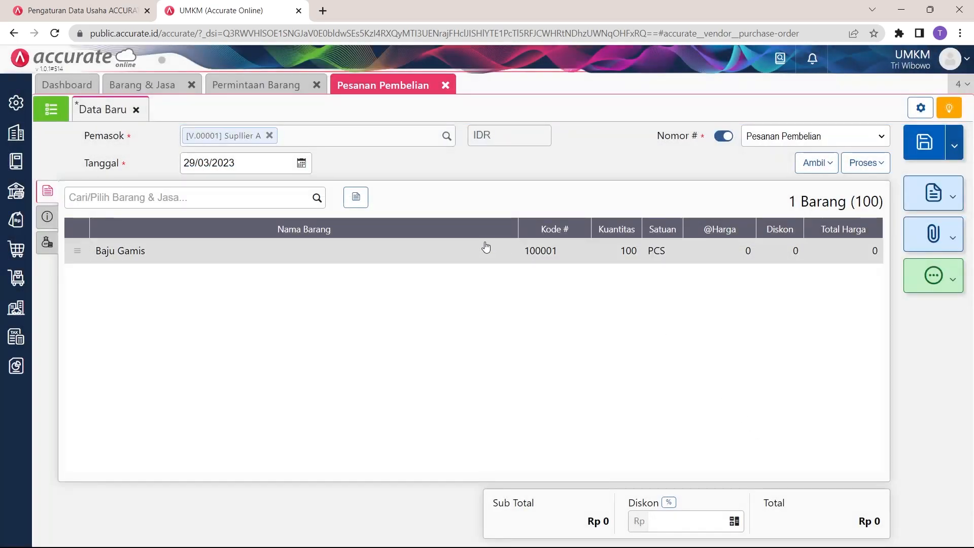
Step: Set the unit price of the Baju Gamis line in the purchase order to Rp 50.000
{"action": "left_click", "coordinate": [489, 260]}
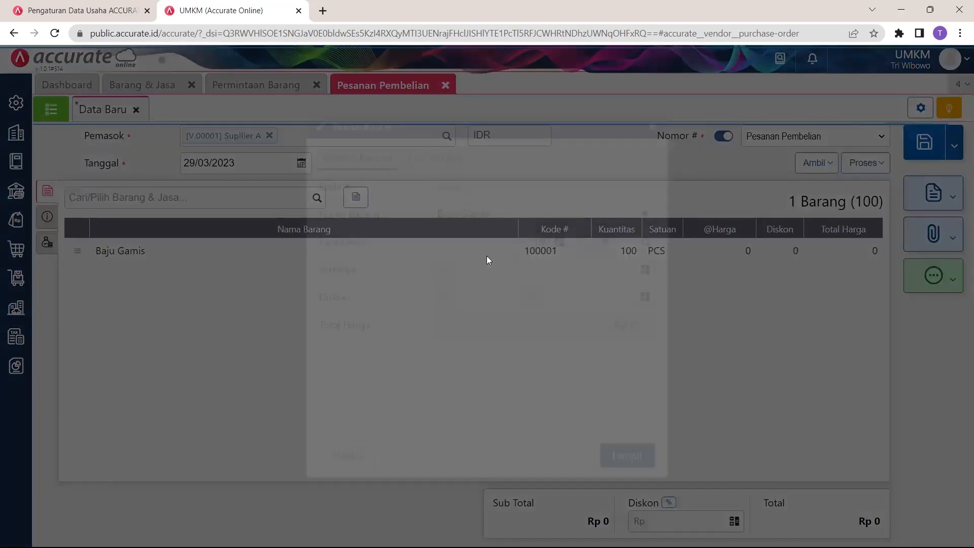
{"action": "left_click", "coordinate": [637, 272]}
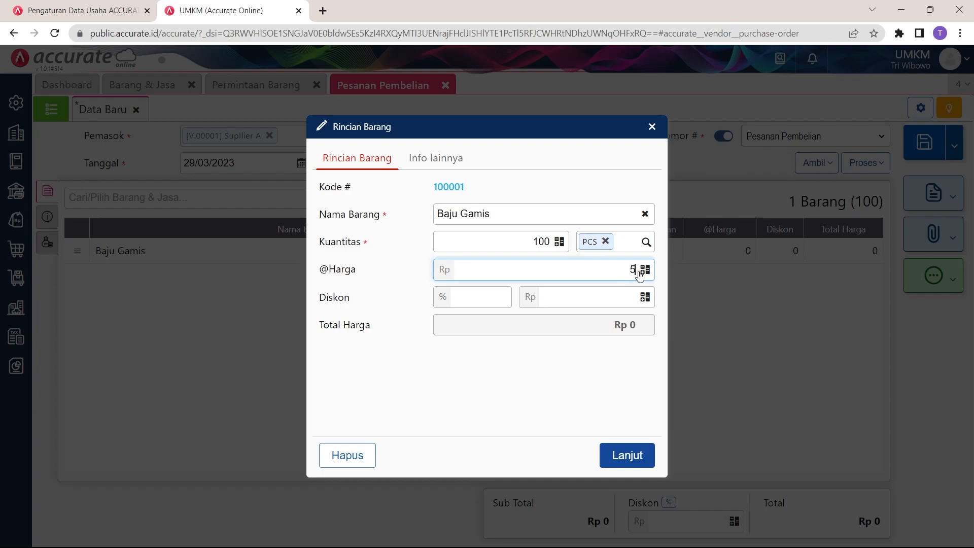
{"action": "left_click", "coordinate": [580, 395]}
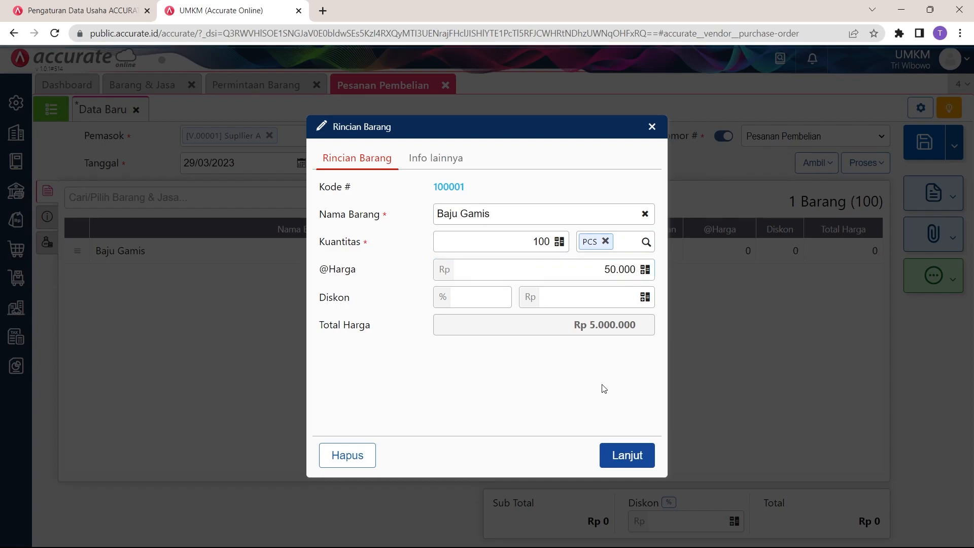
{"action": "left_click", "coordinate": [633, 465]}
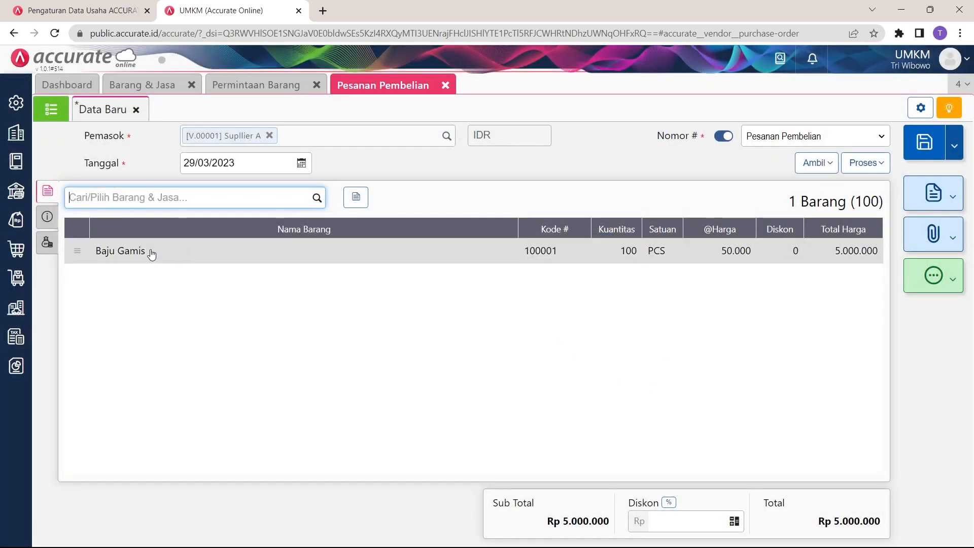
Step: Fill in the purchase order's Alamat Kirim with the first saved company address
{"action": "left_click", "coordinate": [47, 217]}
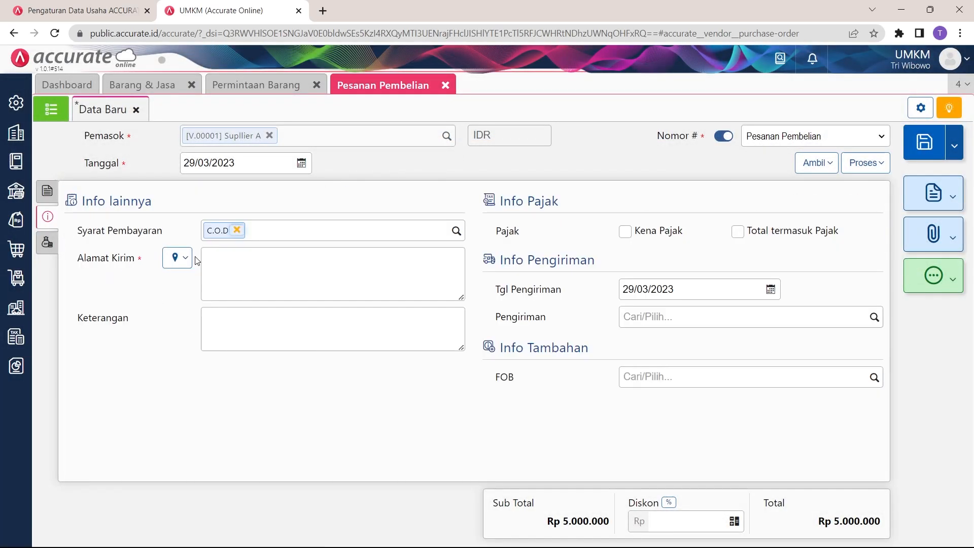
{"action": "left_click", "coordinate": [176, 258]}
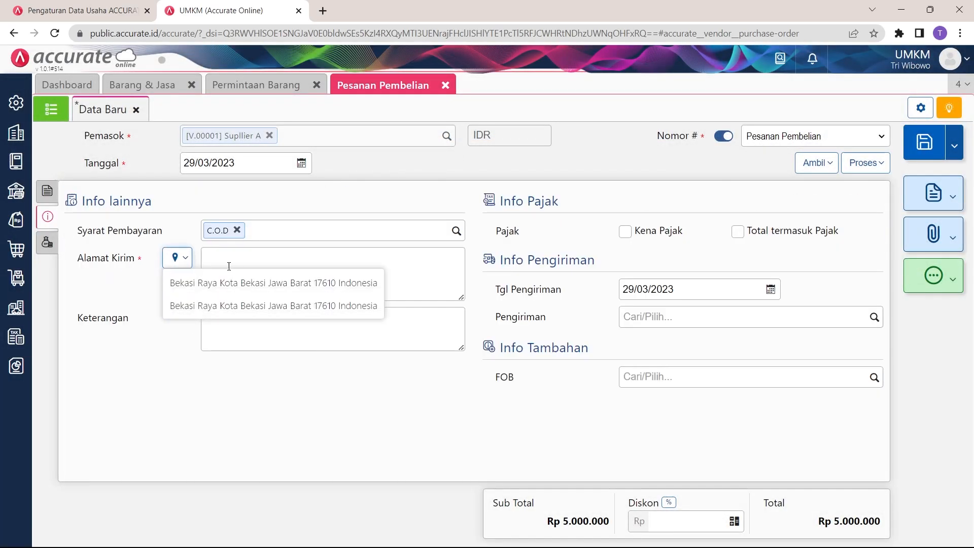
{"action": "left_click", "coordinate": [296, 284]}
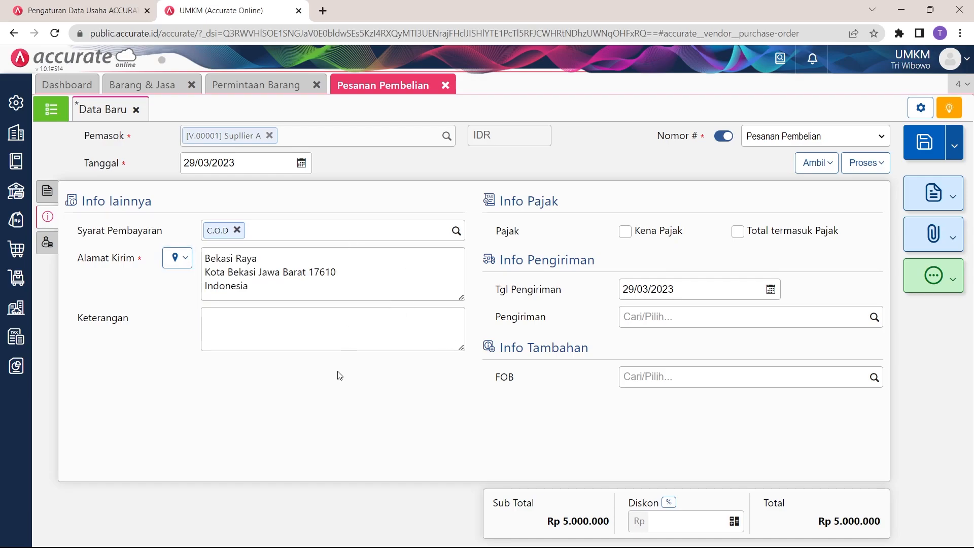
Step: Review the available Syarat Pembayaran options, keep C.O.D, and save the purchase order
{"action": "left_click", "coordinate": [456, 231]}
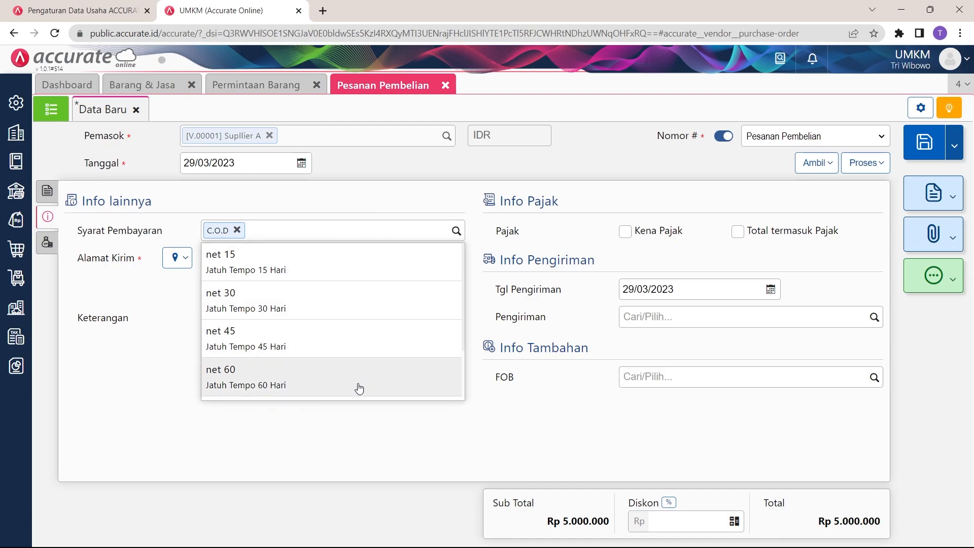
{"action": "scroll", "coordinate": [344, 387], "scroll_direction": "down", "scroll_amount": 2}
{"action": "scroll", "coordinate": [300, 257], "scroll_direction": "up", "scroll_amount": 2}
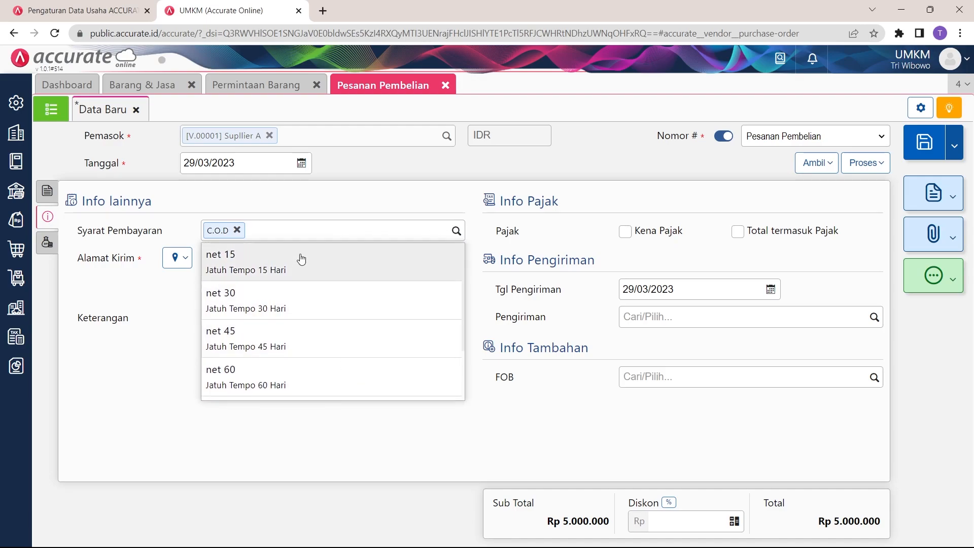
{"action": "left_click", "coordinate": [315, 206]}
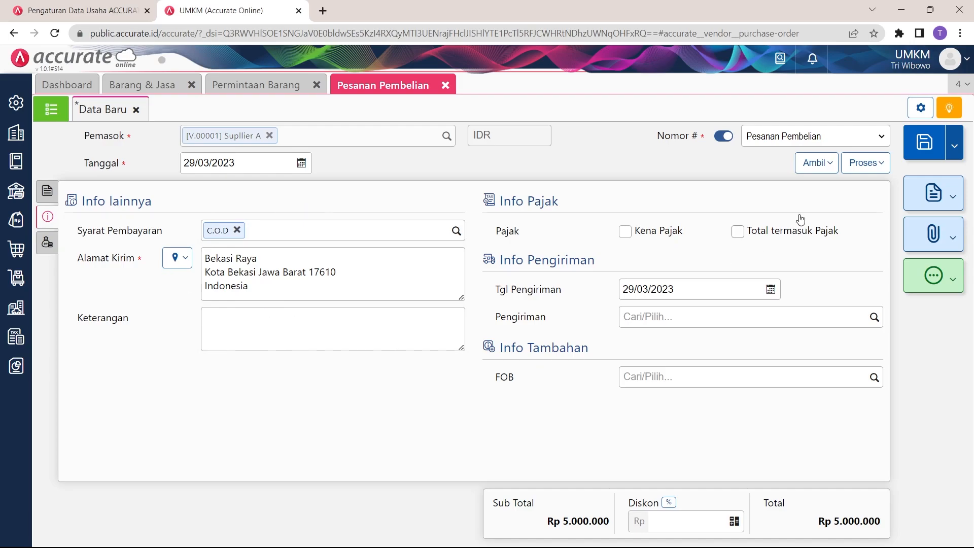
{"action": "left_click", "coordinate": [919, 150]}
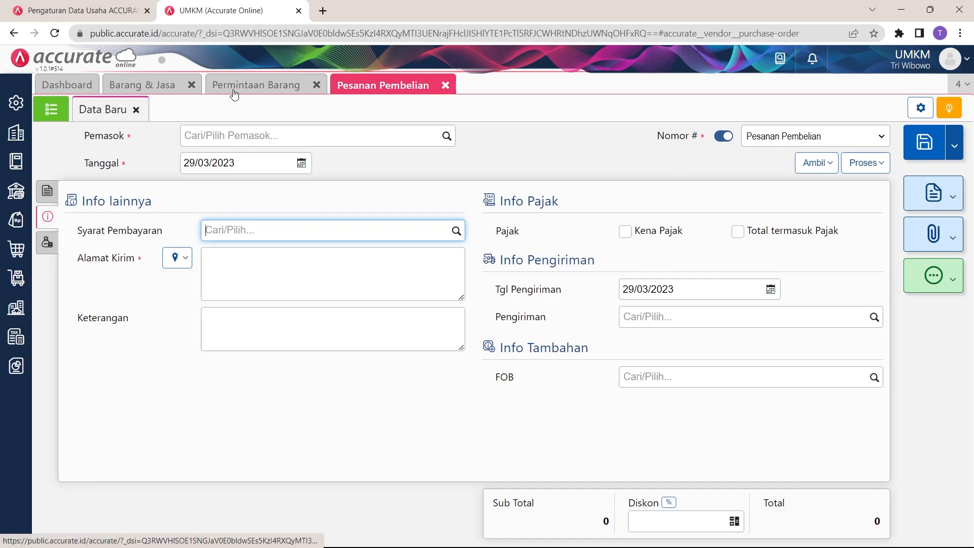
Step: Start a new Penerimaan Barang from the Pembelian module and close the Permintaan Barang and Pesanan Pembelian pages
{"action": "left_click", "coordinate": [7, 262]}
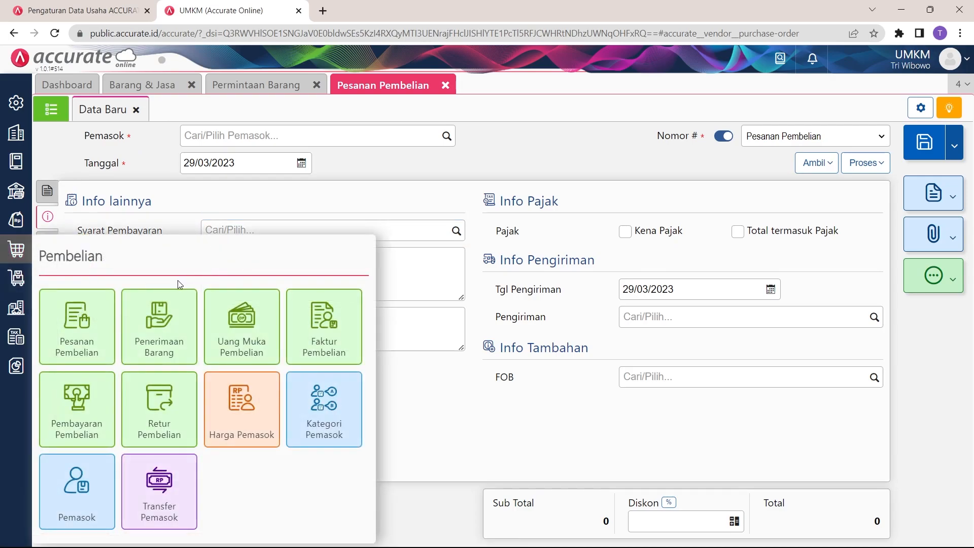
{"action": "left_click", "coordinate": [174, 329]}
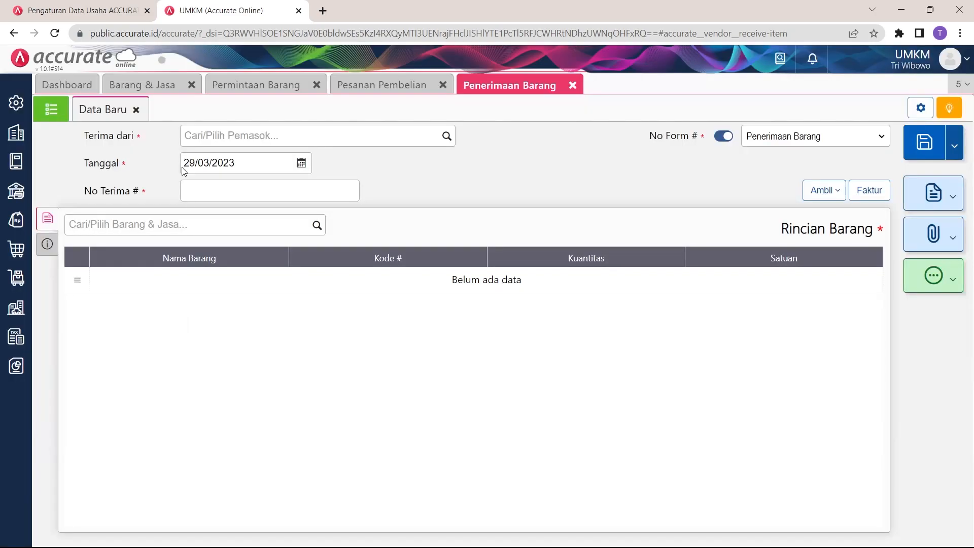
{"action": "left_click", "coordinate": [297, 88]}
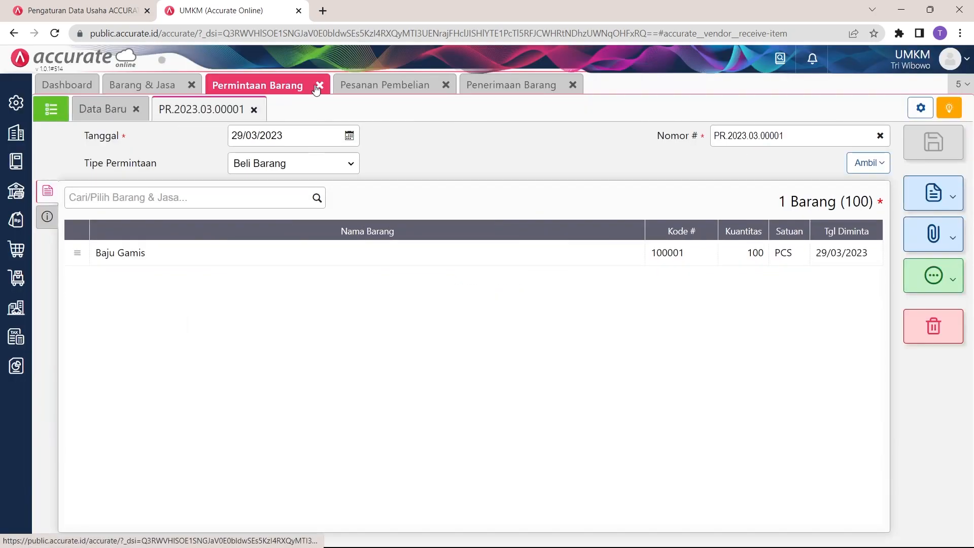
{"action": "left_click", "coordinate": [320, 86]}
{"action": "left_click", "coordinate": [321, 85]}
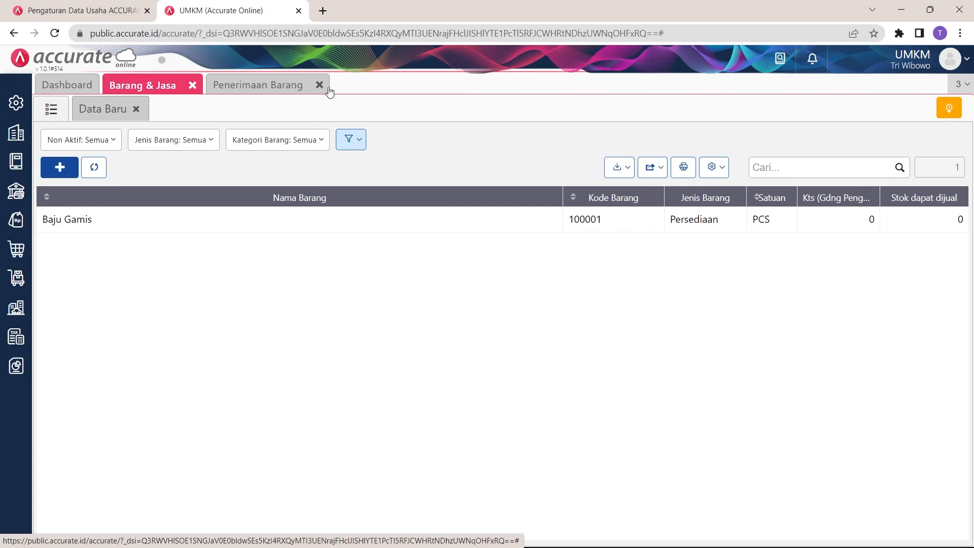
{"action": "left_click", "coordinate": [263, 86]}
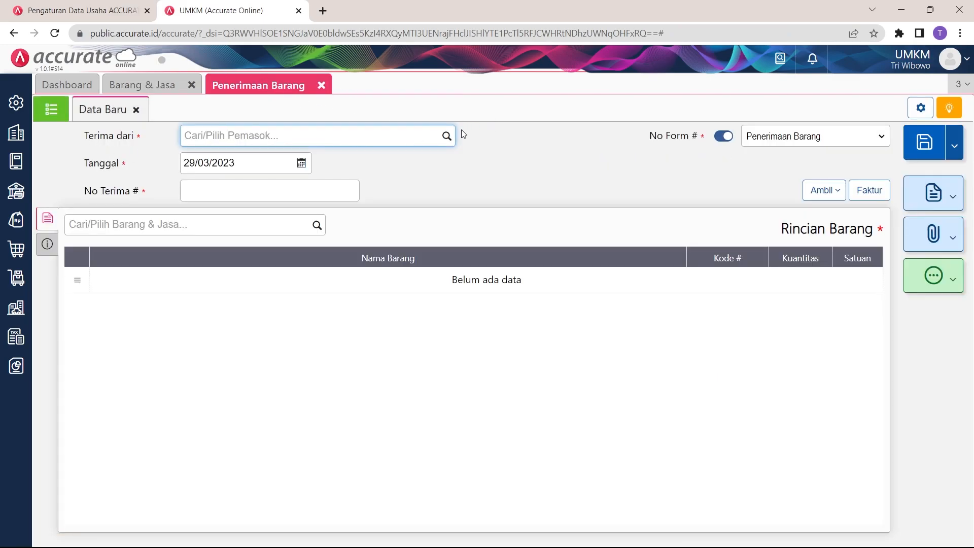
Step: Set Supllier A as the goods receipt's supplier and enter 12345 as its No Terima
{"action": "left_click", "coordinate": [446, 138]}
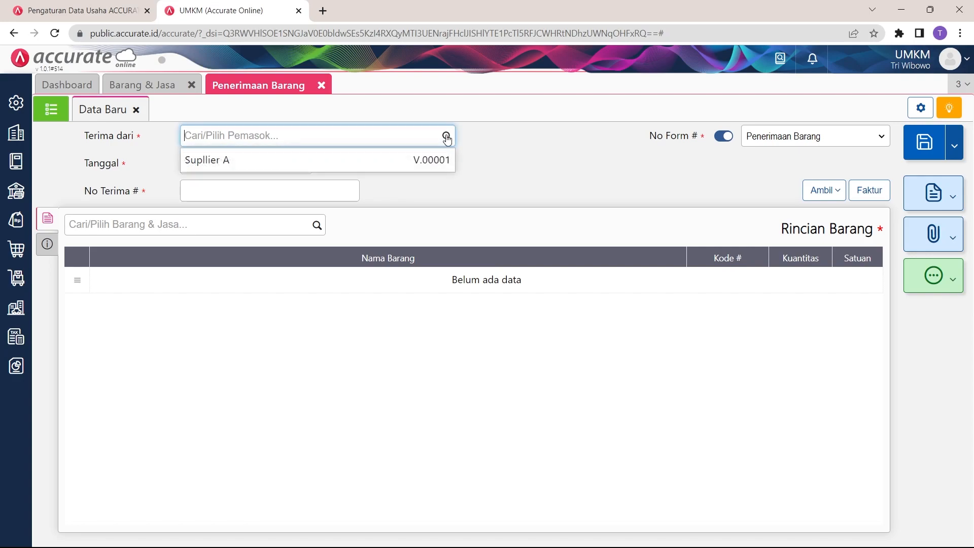
{"action": "left_click", "coordinate": [252, 171]}
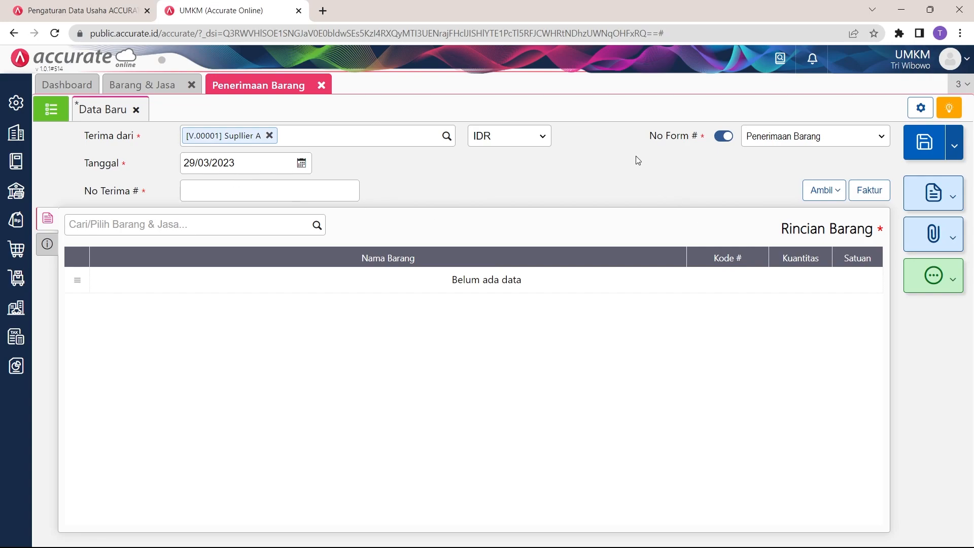
{"action": "left_click_drag", "start_coordinate": [645, 136], "coordinate": [705, 144]}
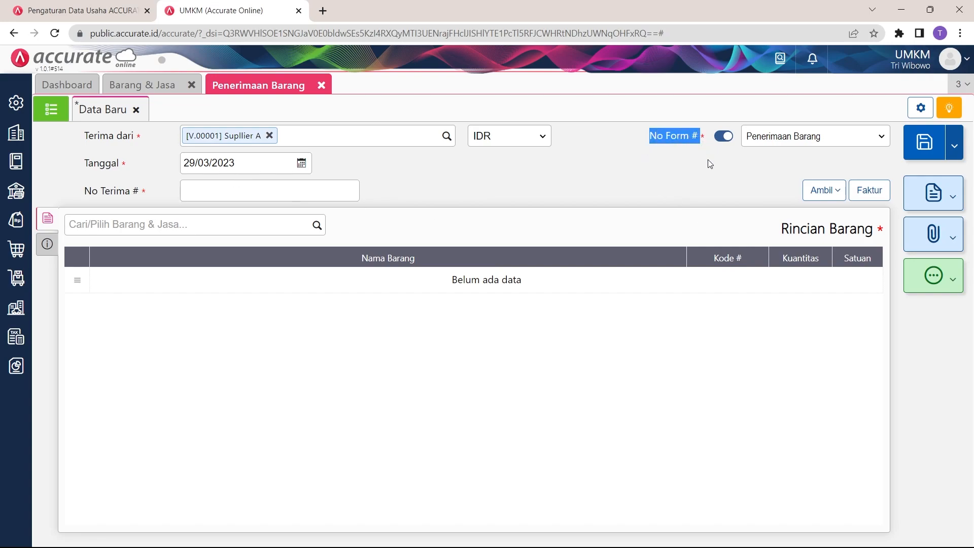
{"action": "left_click", "coordinate": [255, 186]}
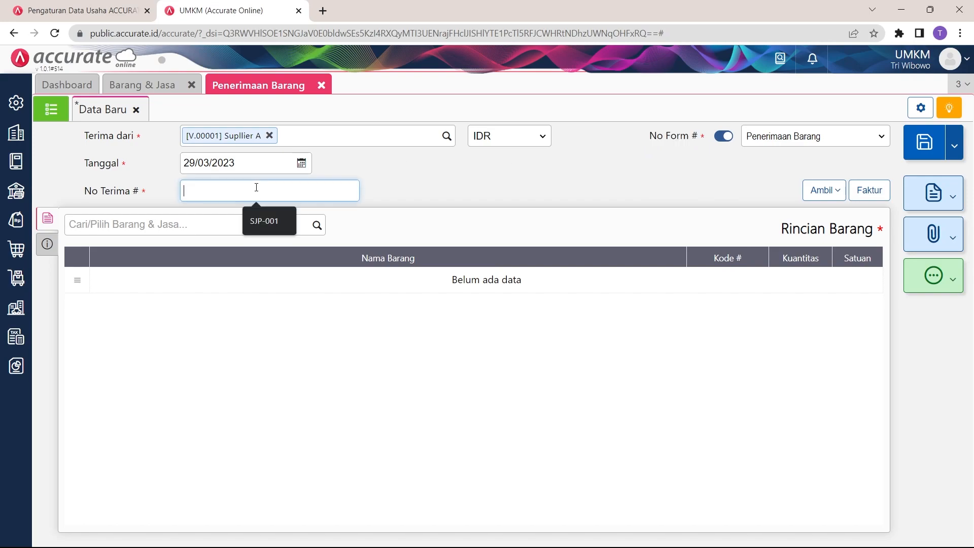
{"action": "type", "text": "12345"}
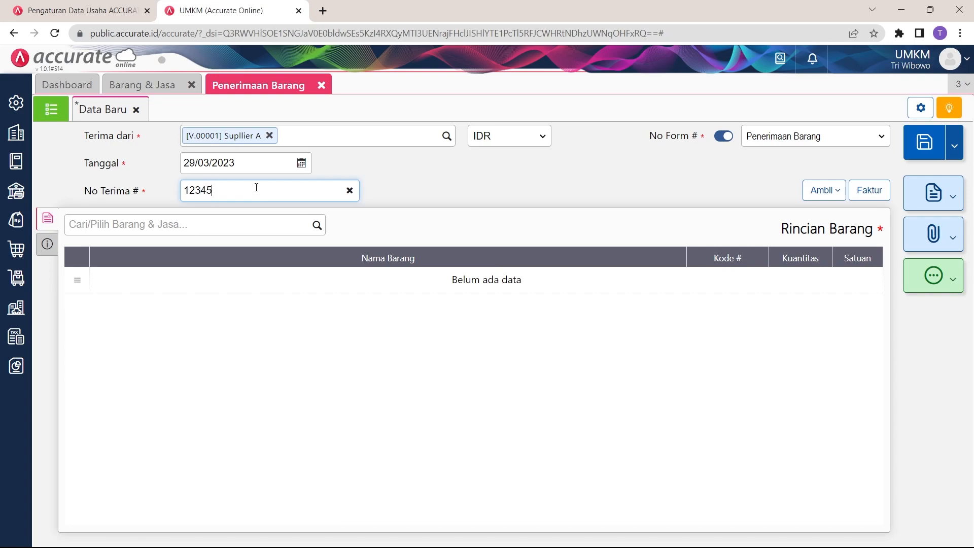
{"action": "left_click", "coordinate": [468, 193]}
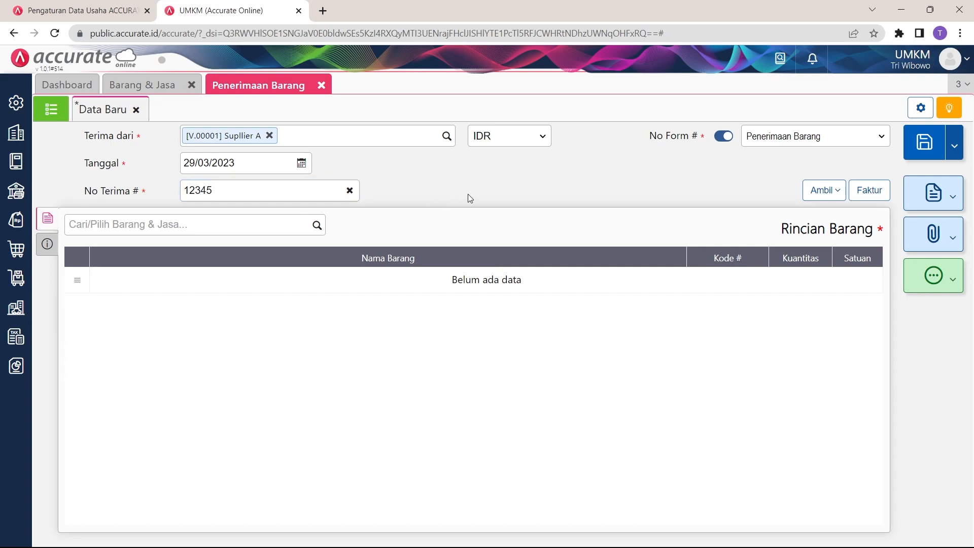
Step: Copy the 100 PCS Baju Gamis line from the saved Pesanan Pembelian into the goods receipt
{"action": "left_click", "coordinate": [838, 189]}
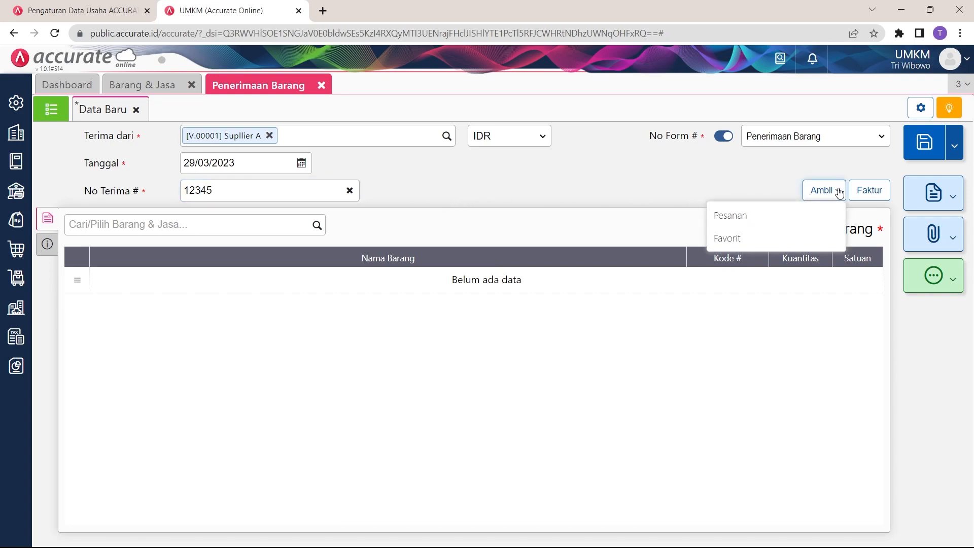
{"action": "left_click", "coordinate": [752, 213]}
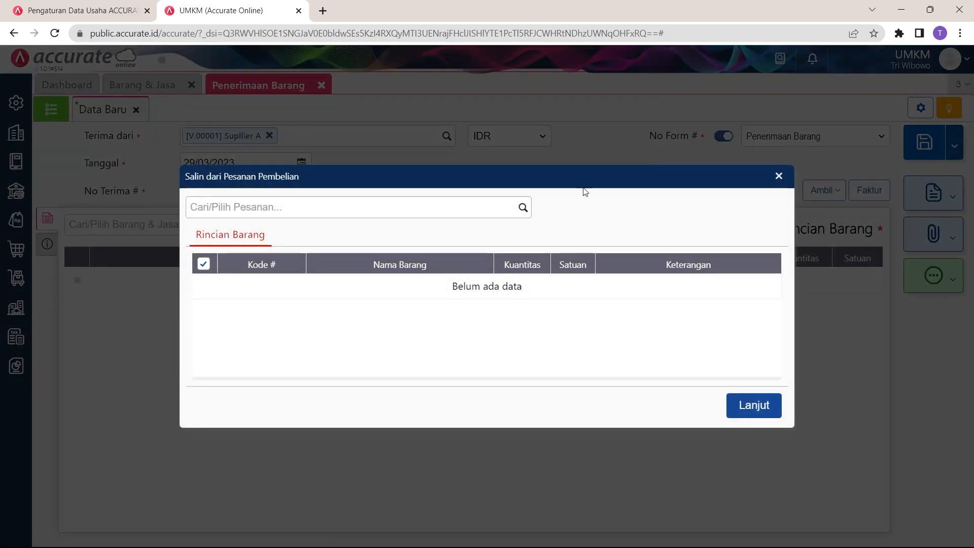
{"action": "left_click", "coordinate": [521, 207]}
{"action": "left_click", "coordinate": [482, 231]}
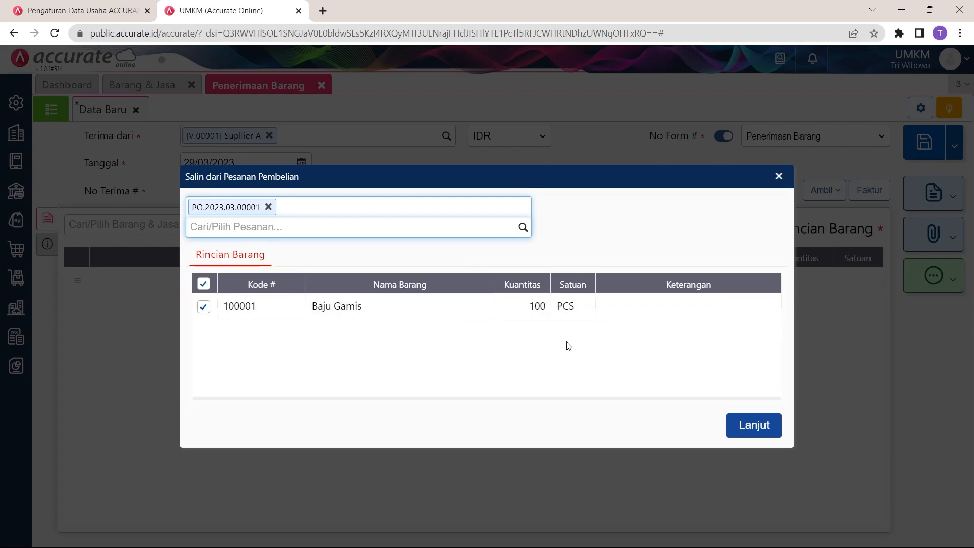
{"action": "left_click", "coordinate": [742, 424]}
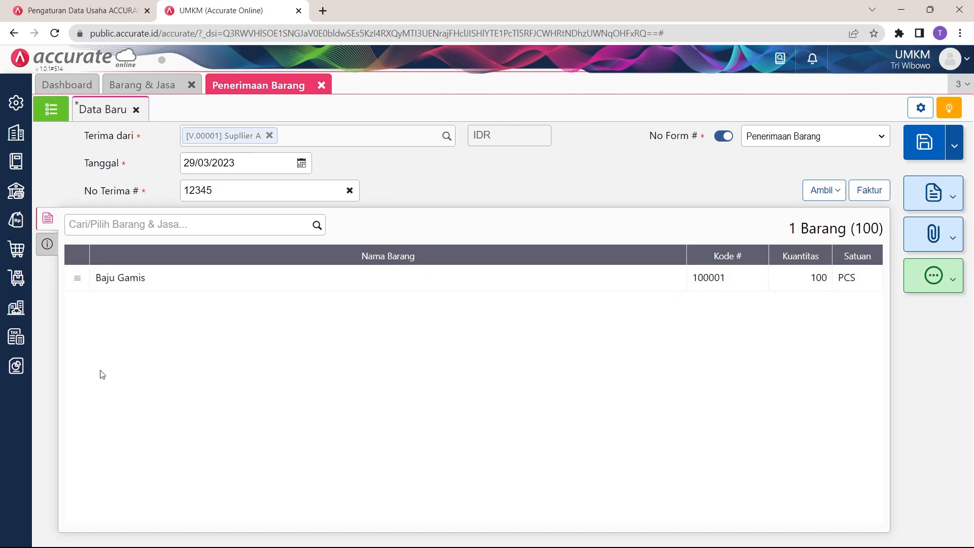
Step: Display the Neraca (Induk Skontro) report from the Keuangan reports as of 29/03/2023
{"action": "left_click", "coordinate": [17, 365]}
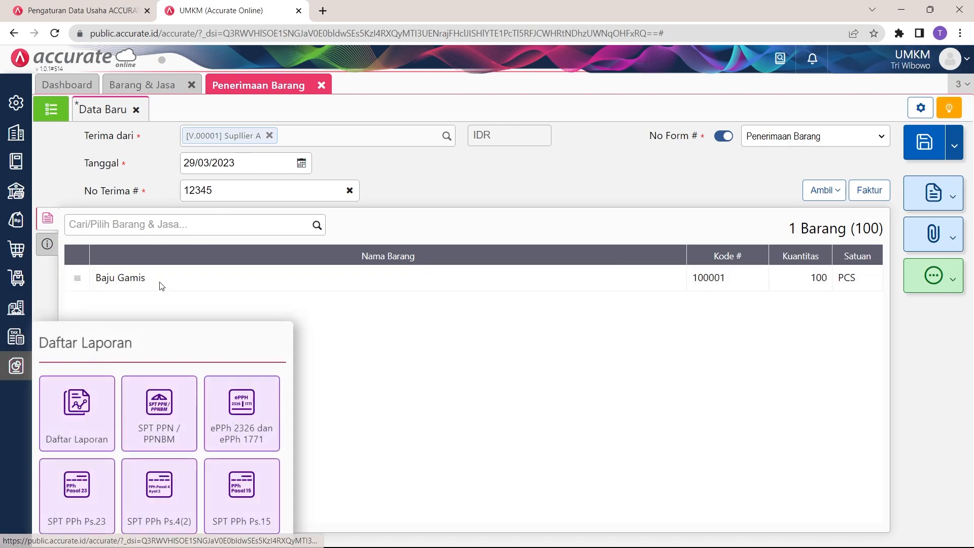
{"action": "left_click", "coordinate": [84, 419]}
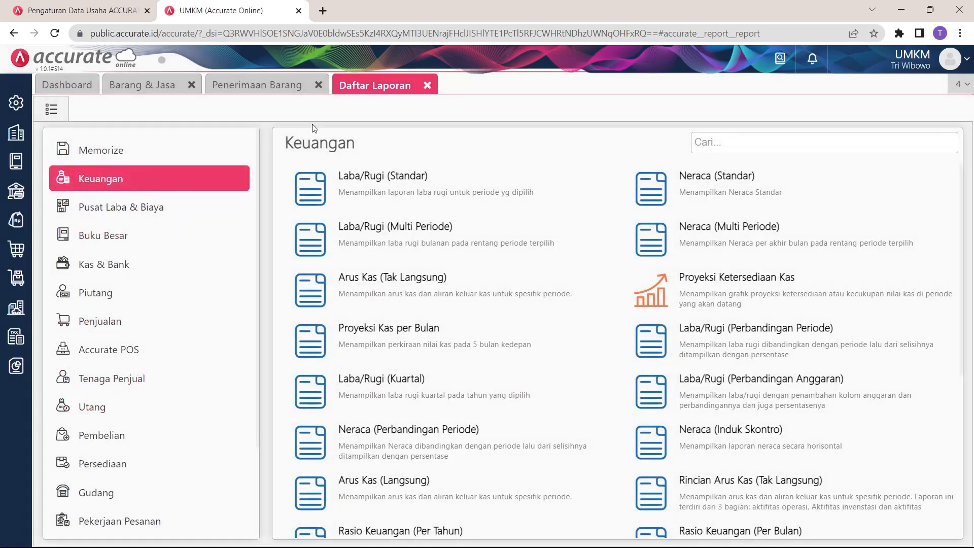
{"action": "scroll", "coordinate": [687, 190], "scroll_direction": "down", "scroll_amount": 3}
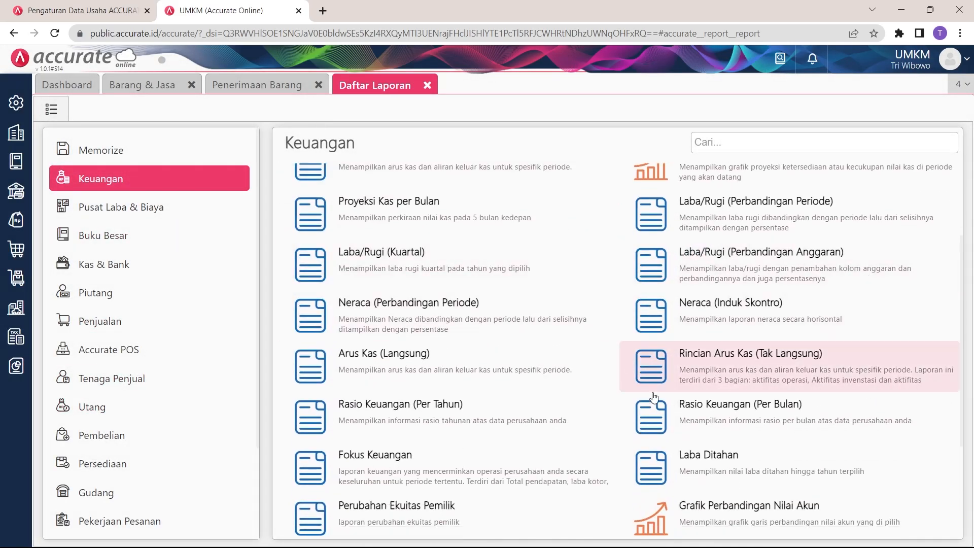
{"action": "left_click", "coordinate": [763, 325]}
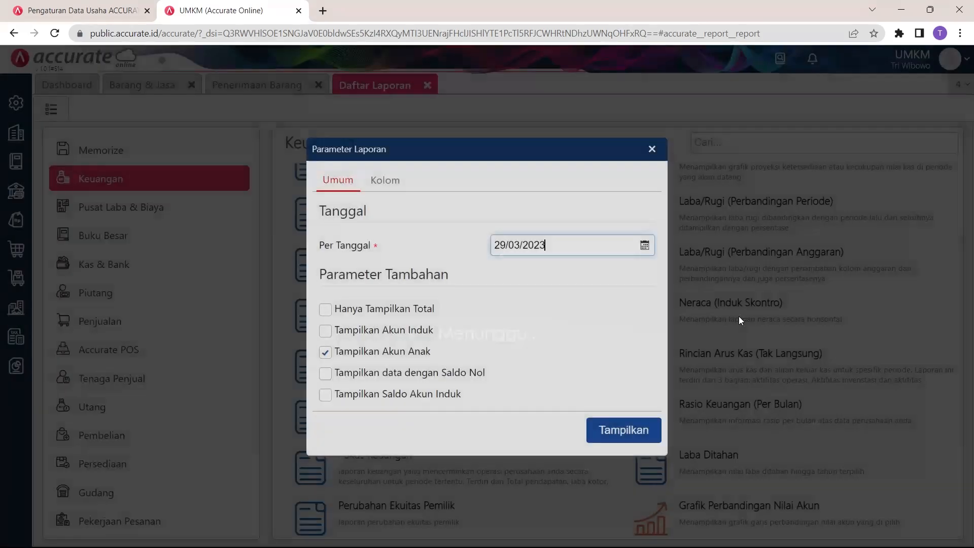
{"action": "left_click", "coordinate": [632, 430]}
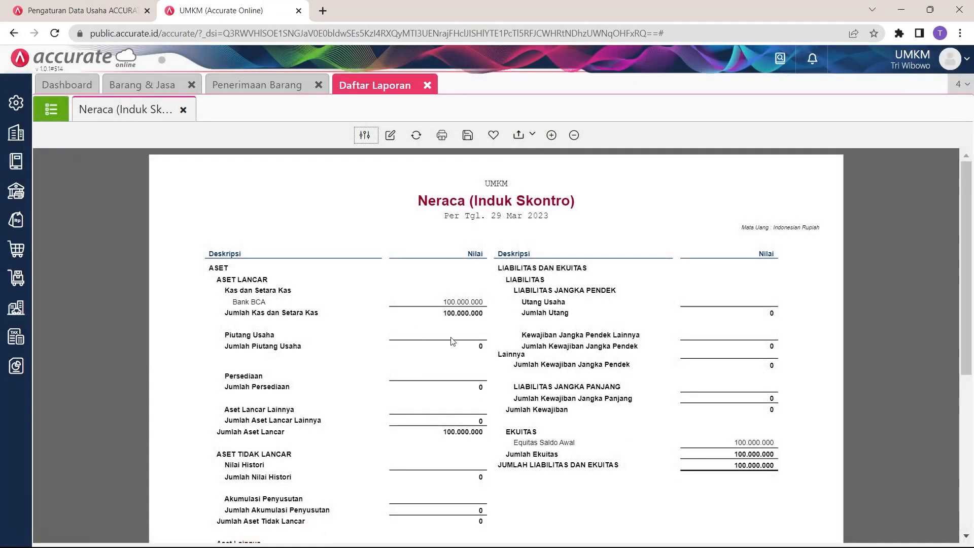
Step: Examine the assets, liabilities and Bank BCA balance in the balance sheet, and return to the report list
{"action": "scroll", "coordinate": [624, 325], "scroll_direction": "down", "scroll_amount": 1}
{"action": "scroll", "coordinate": [624, 324], "scroll_direction": "down", "scroll_amount": 1}
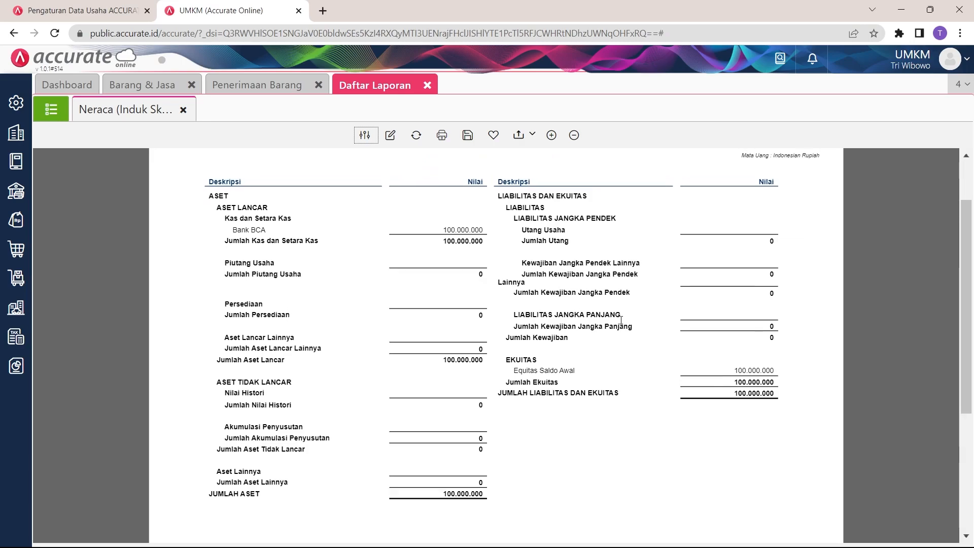
{"action": "scroll", "coordinate": [426, 294], "scroll_direction": "up", "scroll_amount": 2}
{"action": "left_click_drag", "start_coordinate": [431, 303], "coordinate": [460, 302]}
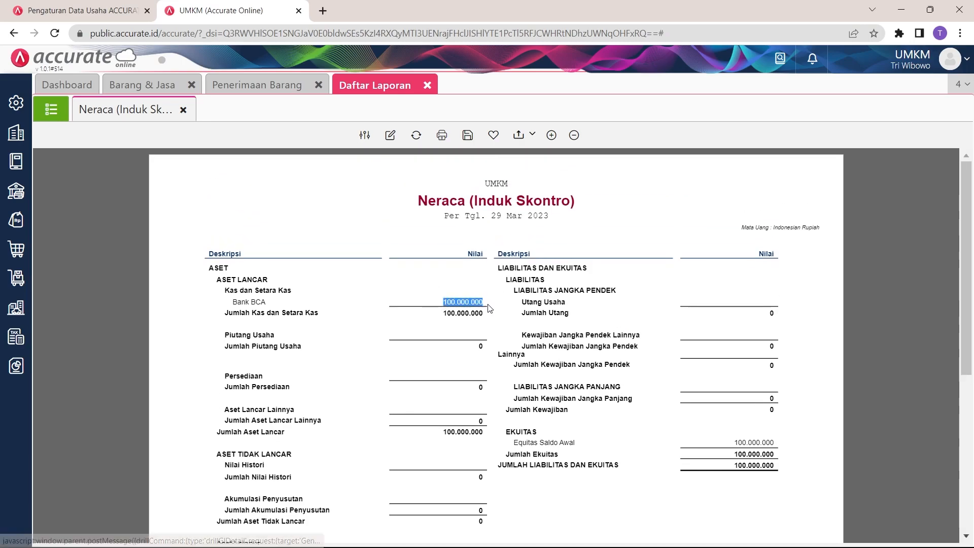
{"action": "left_click", "coordinate": [248, 303]}
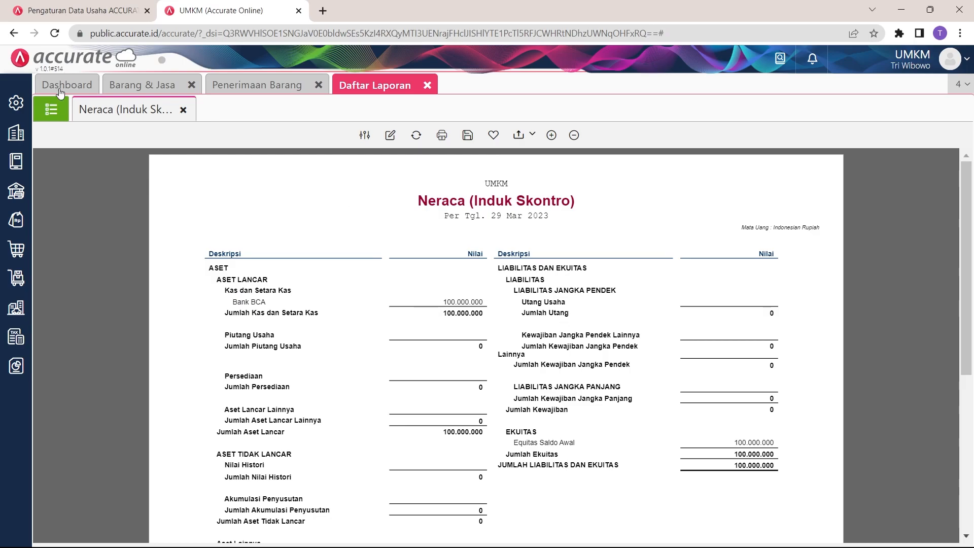
{"action": "left_click", "coordinate": [54, 109]}
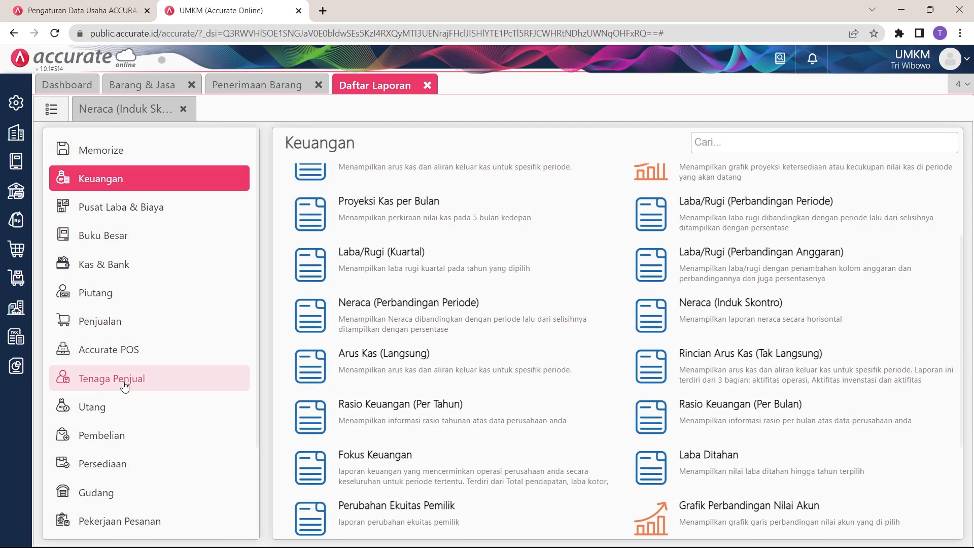
Step: Display the Kartu Stok Persediaan report for Baju Gamis from 01/03/2023 to 29/03/2023
{"action": "left_click", "coordinate": [120, 470]}
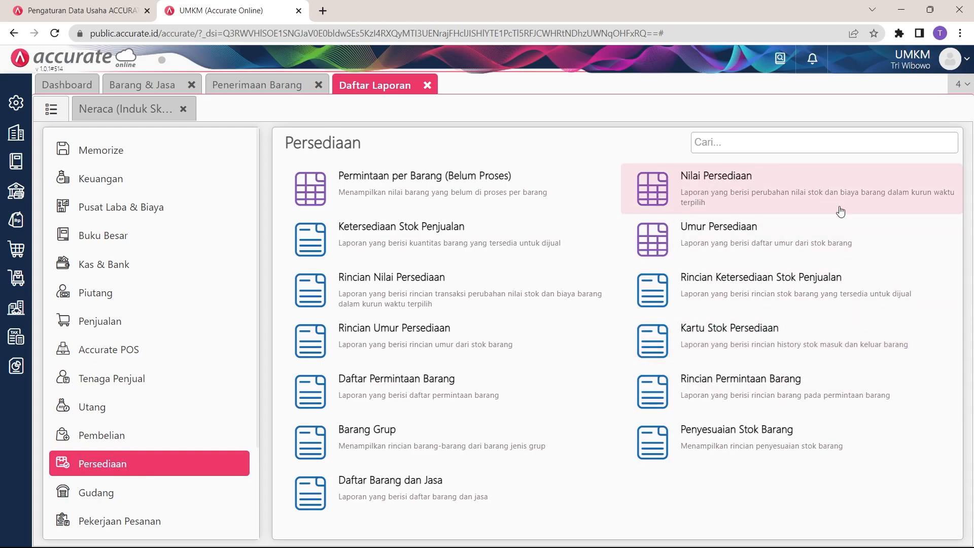
{"action": "left_click", "coordinate": [839, 340]}
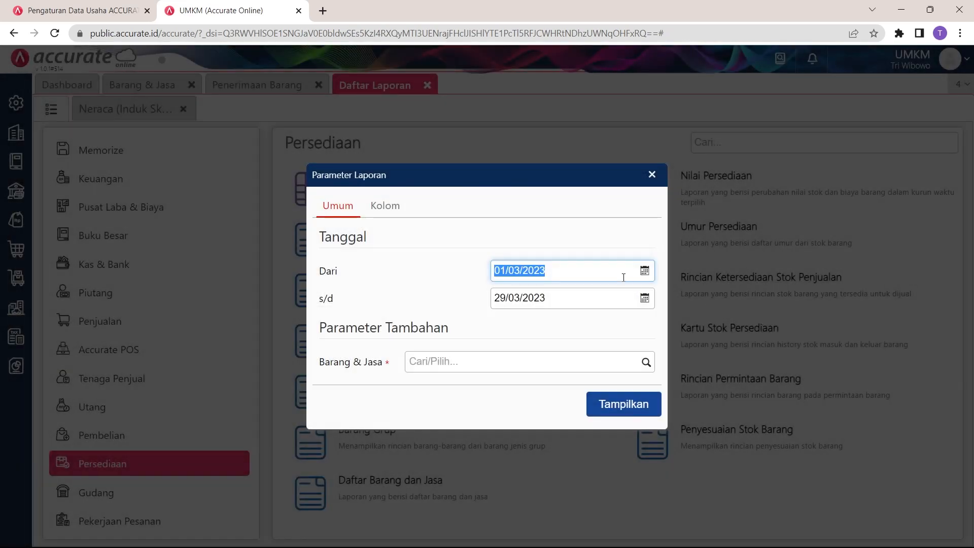
{"action": "left_click", "coordinate": [646, 362]}
{"action": "left_click", "coordinate": [503, 393]}
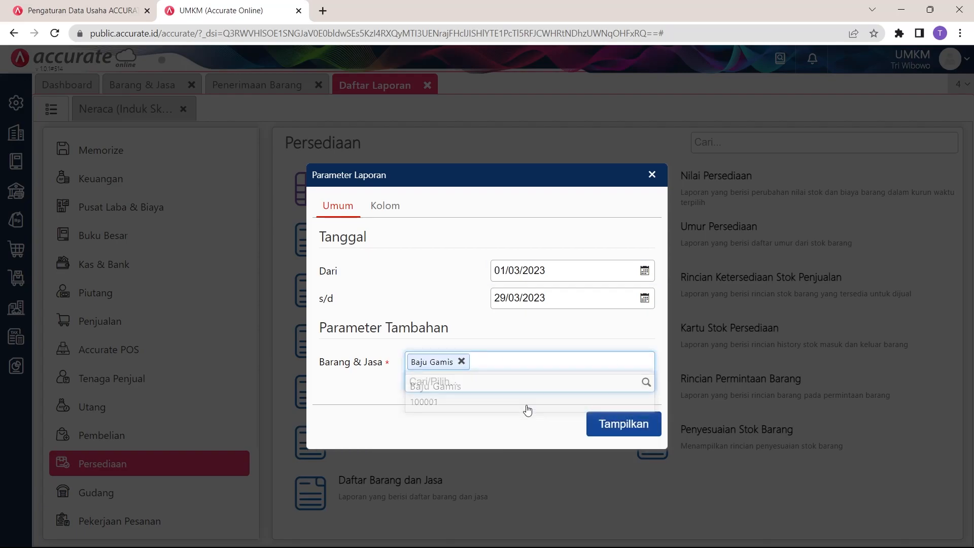
{"action": "left_click", "coordinate": [628, 423]}
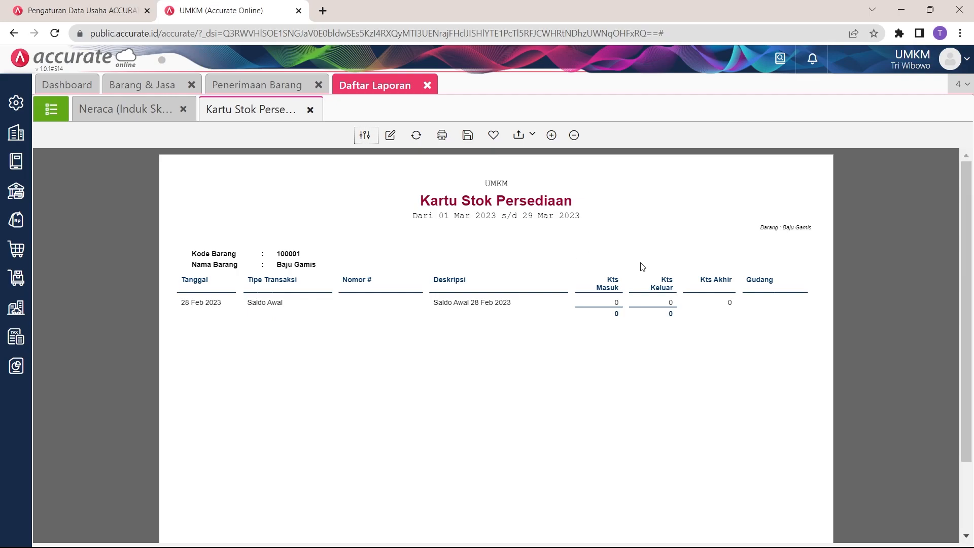
Step: Display the Faktur Belum Lunas report from the Utang reports as of 29/03/2023 for the Kantor Pusat branch
{"action": "left_click", "coordinate": [51, 117]}
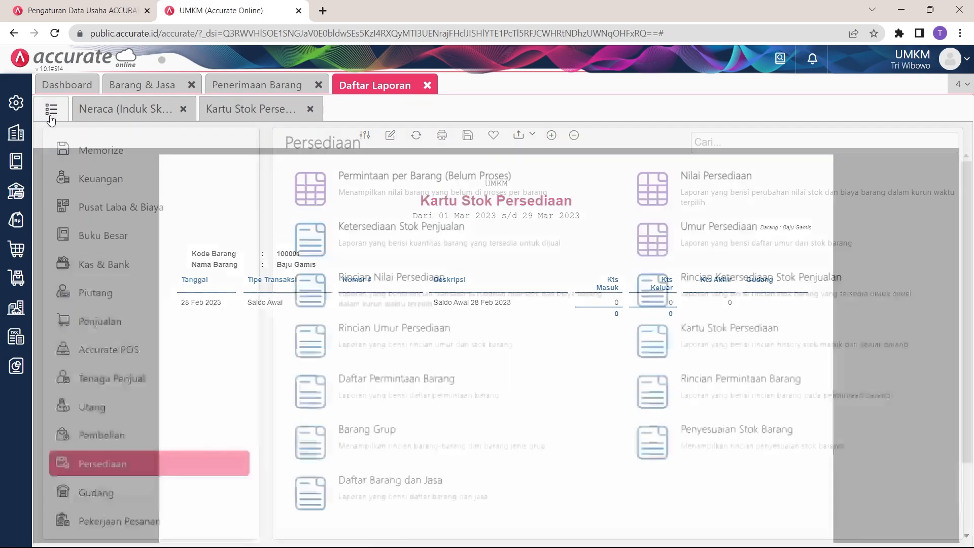
{"action": "left_click", "coordinate": [161, 408]}
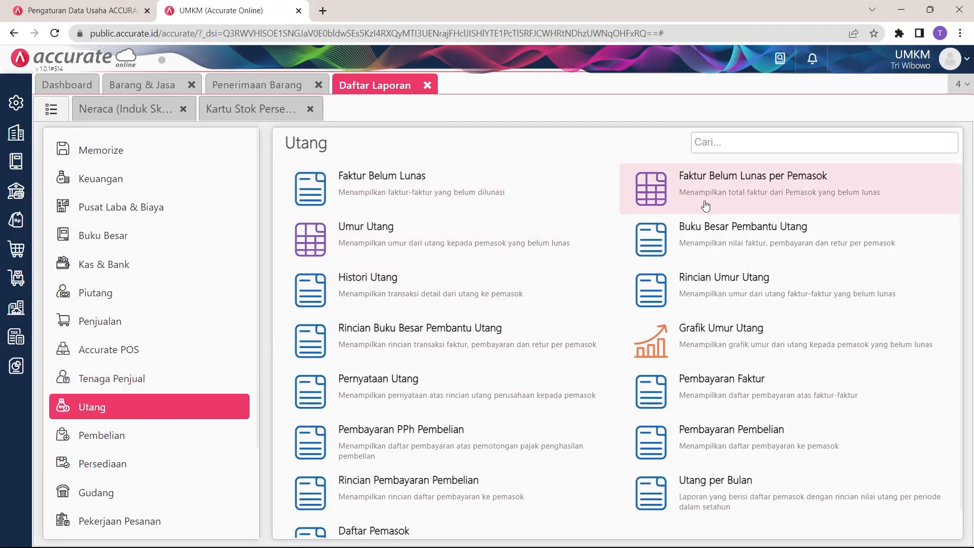
{"action": "left_click", "coordinate": [431, 184]}
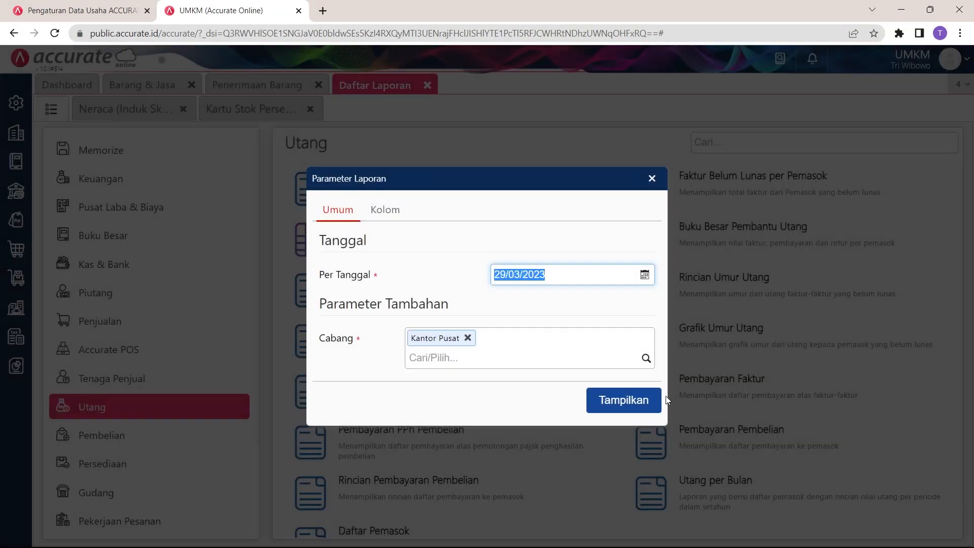
{"action": "left_click", "coordinate": [634, 402]}
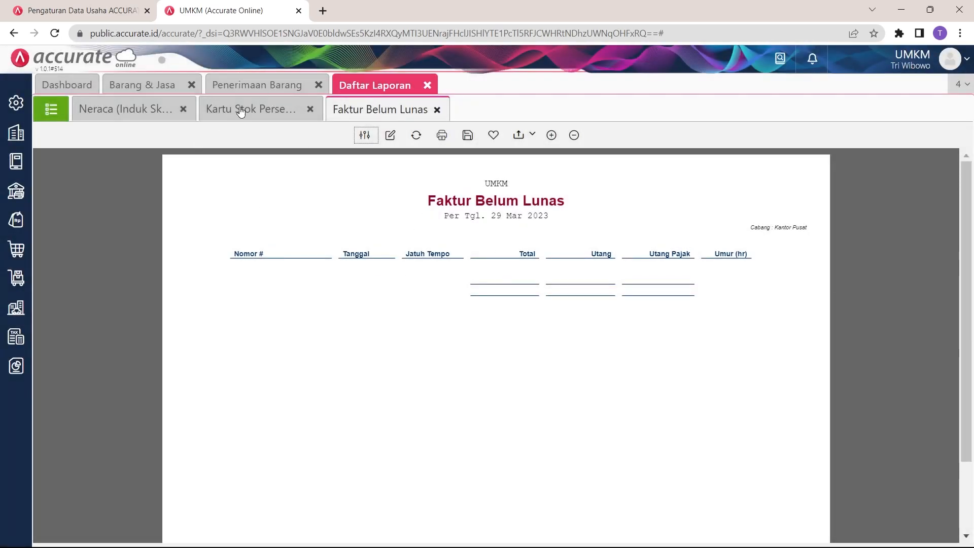
Step: Return to the pending Penerimaan Barang from Supllier A and save it
{"action": "left_click", "coordinate": [264, 86]}
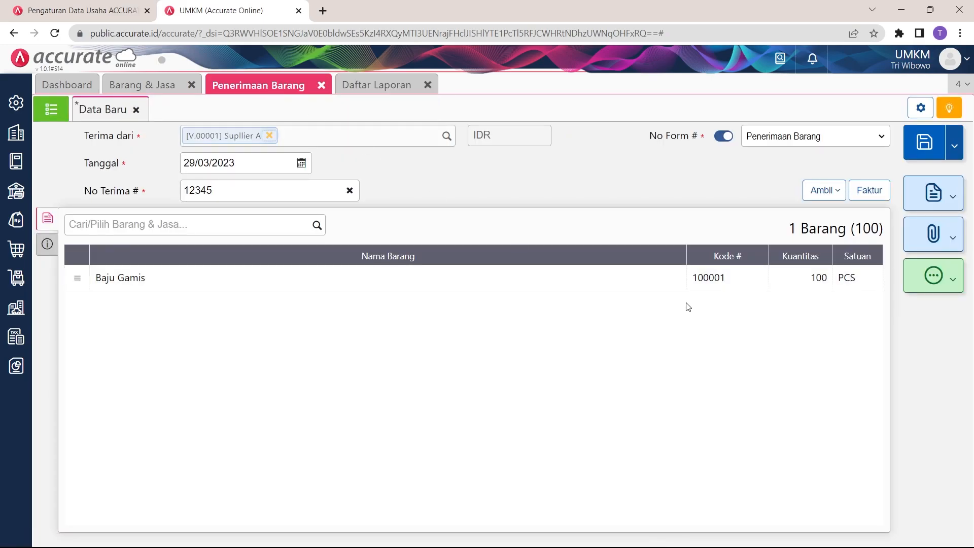
{"action": "left_click", "coordinate": [919, 153]}
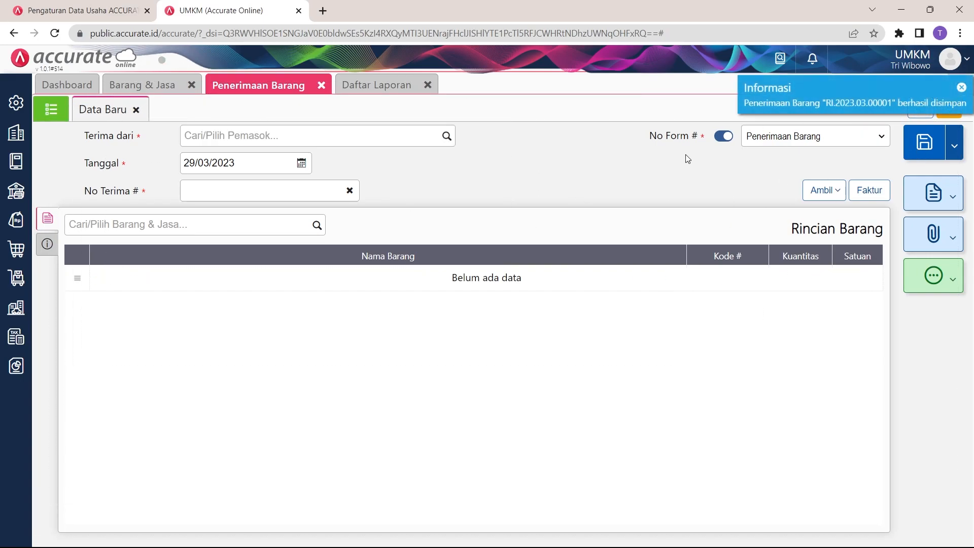
Step: Refresh the Neraca (Induk Skontro) report and check the Persediaan value
{"action": "left_click", "coordinate": [382, 85]}
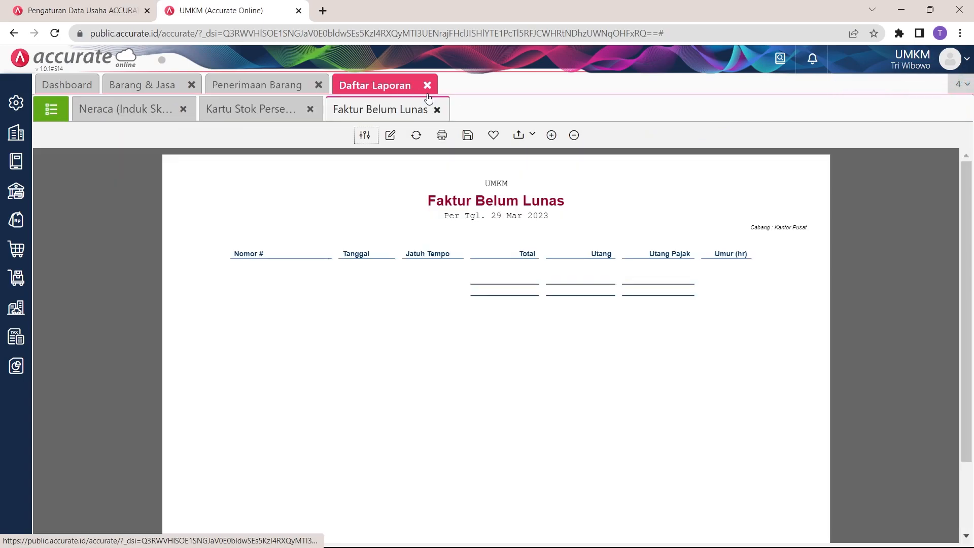
{"action": "left_click", "coordinate": [142, 123]}
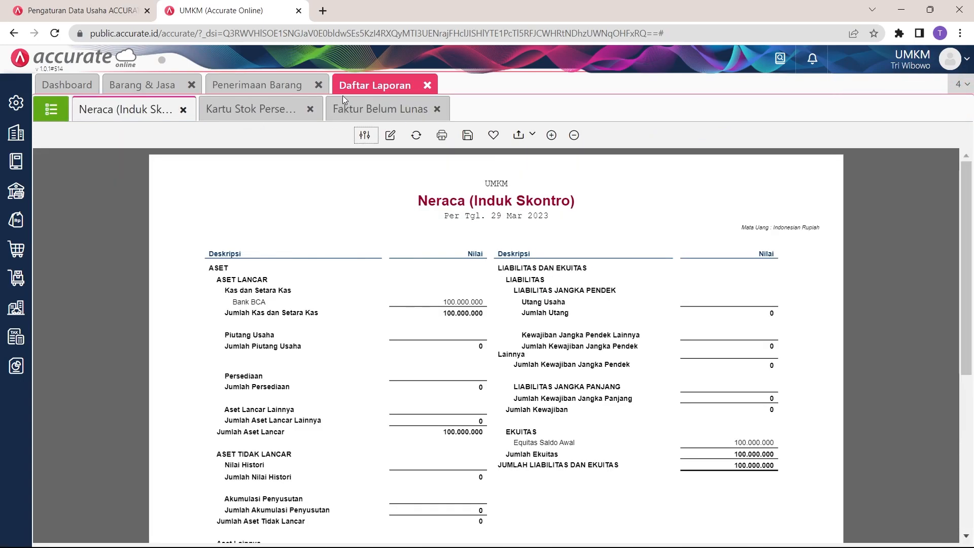
{"action": "left_click", "coordinate": [417, 136]}
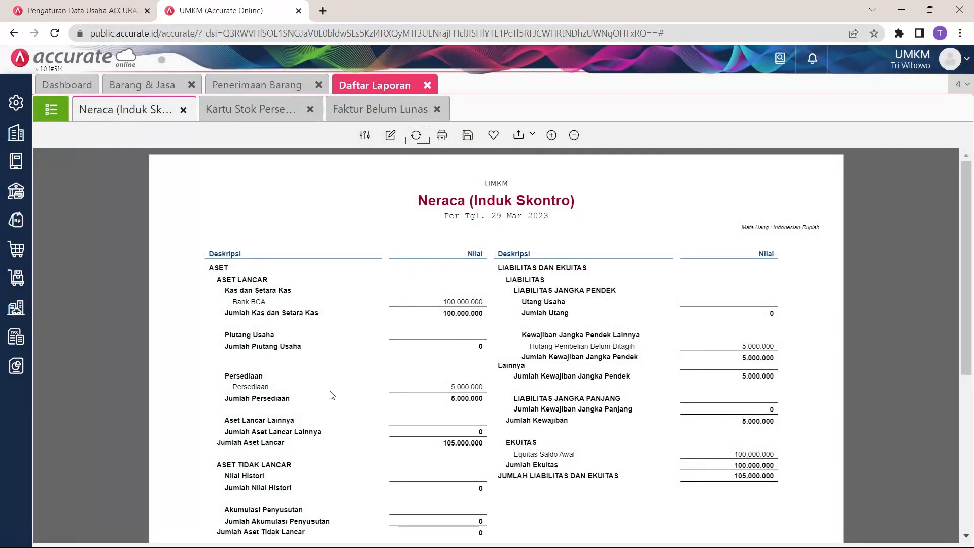
{"action": "left_click_drag", "start_coordinate": [440, 388], "coordinate": [481, 388]}
Step: Refresh the Kartu Stok Persediaan report and examine the incoming quantity and warehouse of the Baju Gamis receipt
{"action": "left_click", "coordinate": [251, 109]}
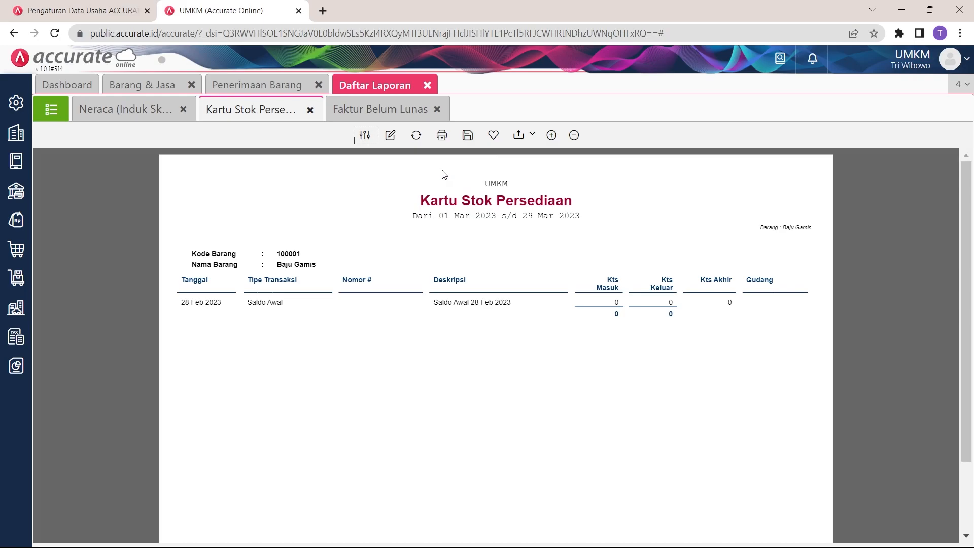
{"action": "left_click", "coordinate": [416, 135]}
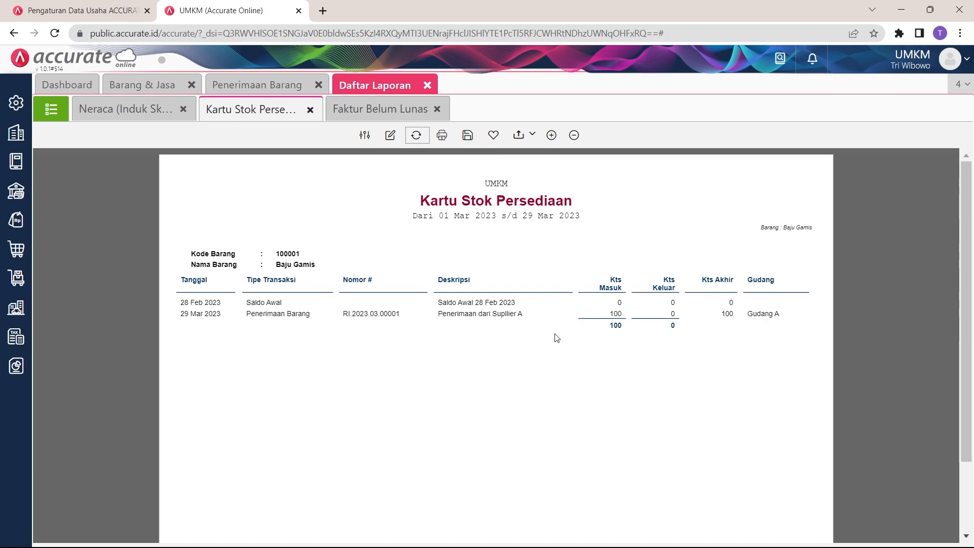
{"action": "left_click", "coordinate": [541, 318]}
{"action": "left_click_drag", "start_coordinate": [605, 315], "coordinate": [634, 316]}
{"action": "left_click_drag", "start_coordinate": [747, 313], "coordinate": [793, 324]}
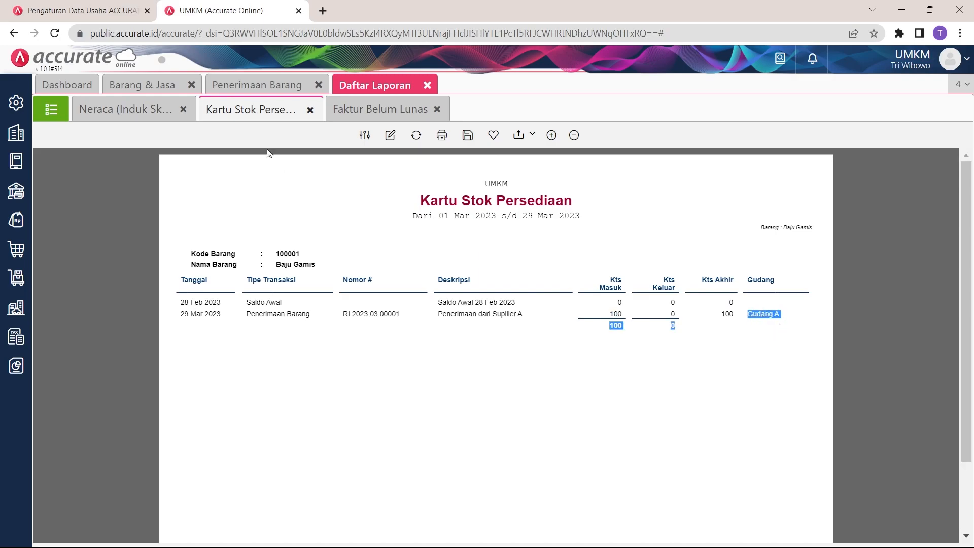
Step: Review the warehouse choices on the Baju Gamis line of the saved goods receipt, and return to the reports unchanged
{"action": "left_click", "coordinate": [259, 85]}
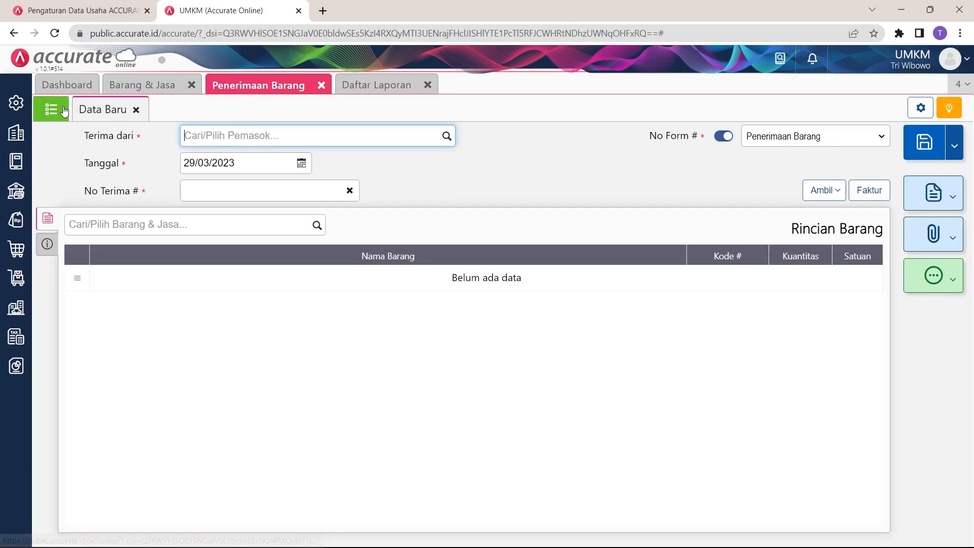
{"action": "left_click", "coordinate": [64, 111]}
{"action": "left_click", "coordinate": [484, 223]}
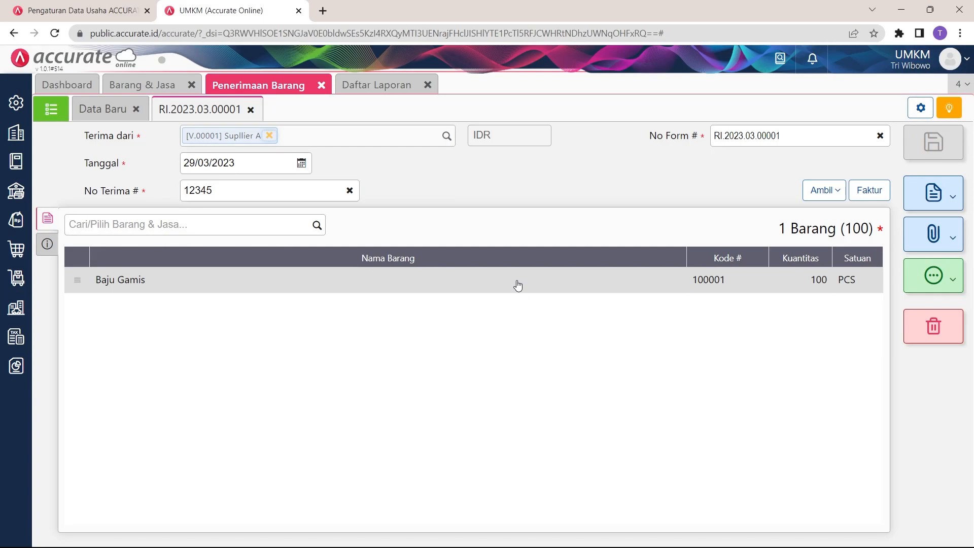
{"action": "left_click", "coordinate": [517, 285]}
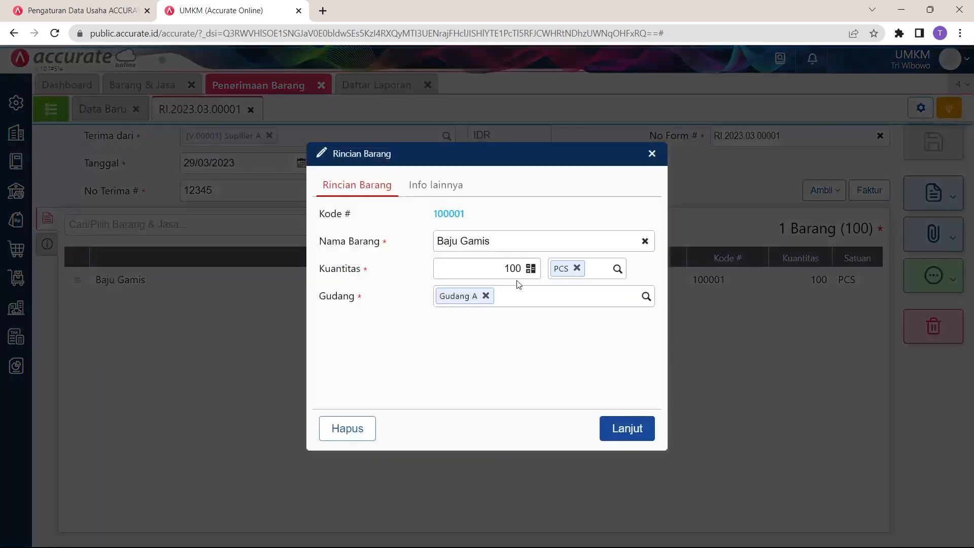
{"action": "left_click", "coordinate": [643, 297]}
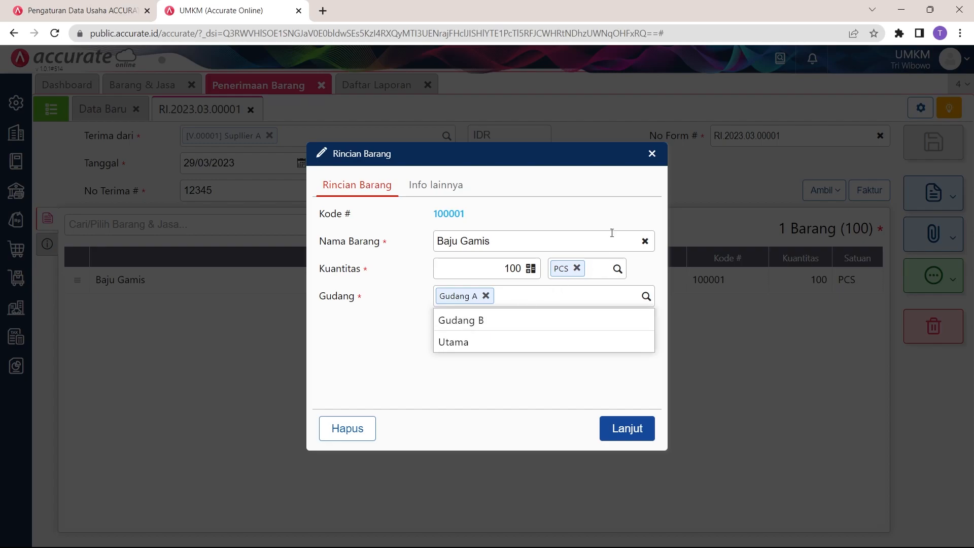
{"action": "left_click", "coordinate": [652, 154]}
{"action": "left_click", "coordinate": [372, 85]}
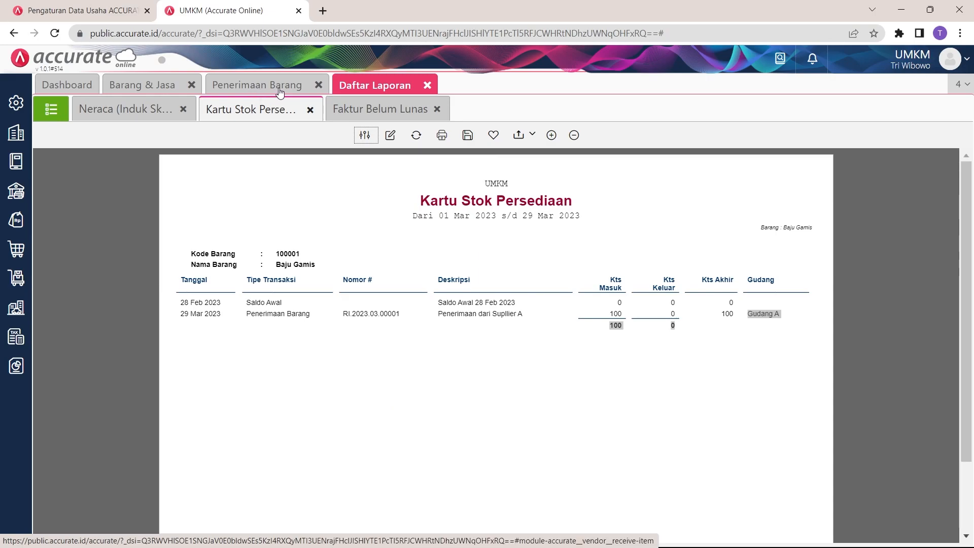
Step: Close the Penerimaan Barang and Barang & Jasa modules and start a new Faktur Pembelian
{"action": "left_click", "coordinate": [318, 84]}
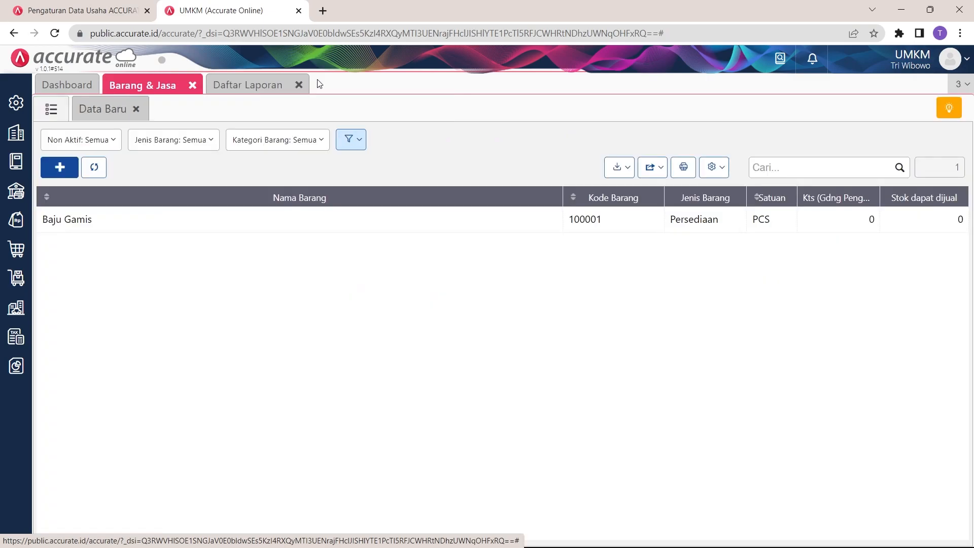
{"action": "left_click", "coordinate": [193, 85]}
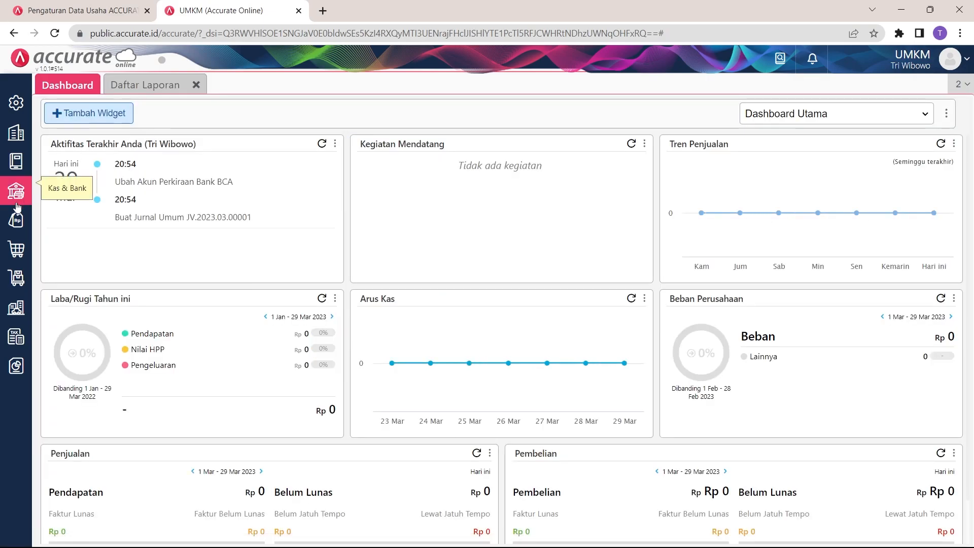
{"action": "left_click", "coordinate": [6, 264]}
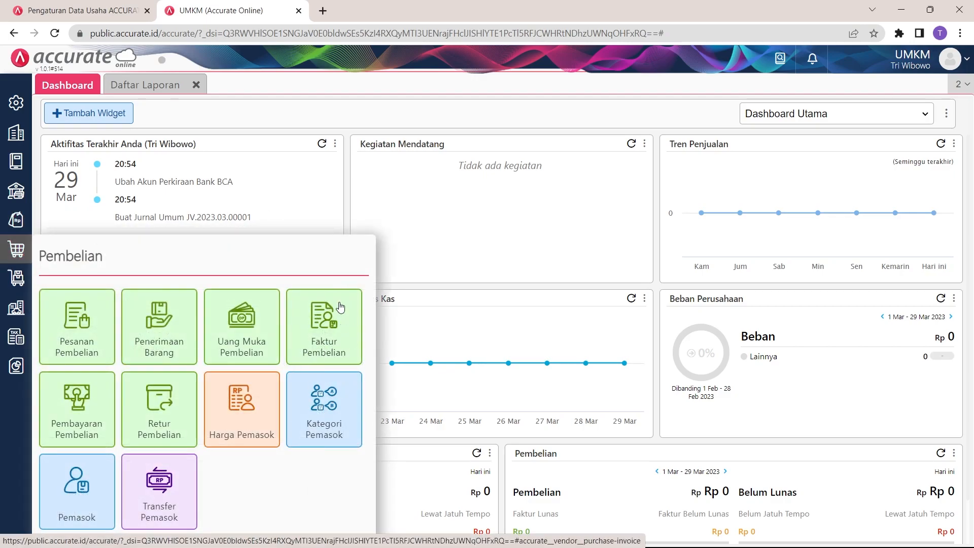
{"action": "left_click", "coordinate": [343, 345]}
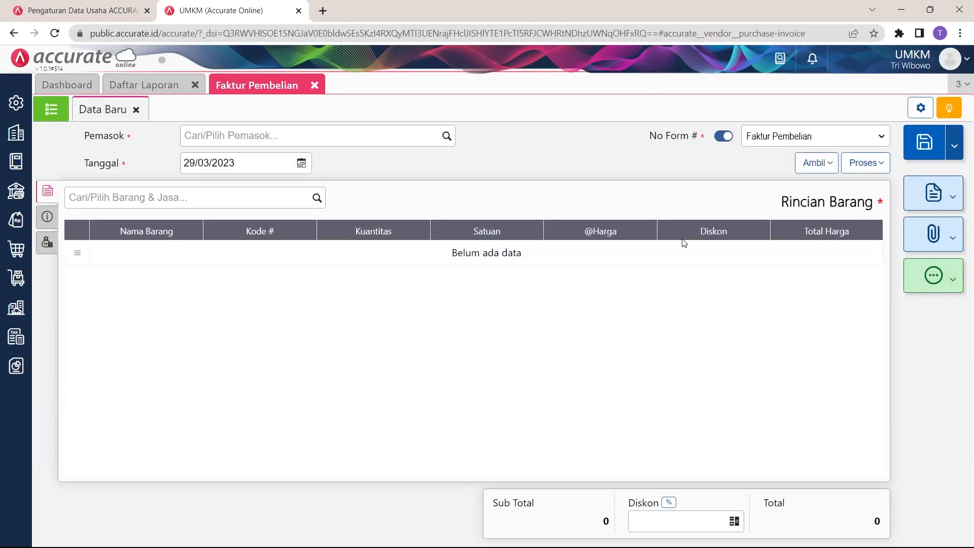
Step: Set Supllier A as the invoice's supplier and copy the 100 PCS Baju Gamis line from goods receipt 12345
{"action": "left_click", "coordinate": [447, 137]}
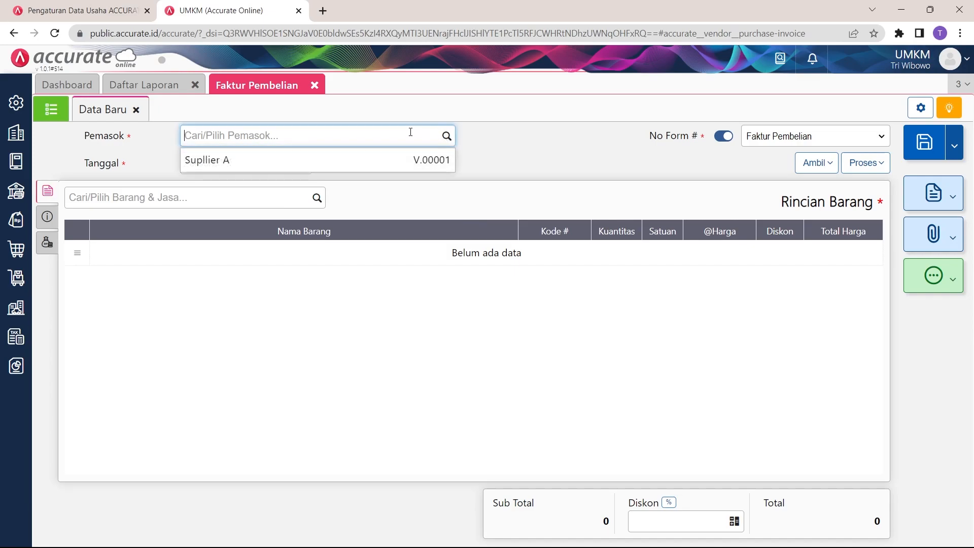
{"action": "left_click", "coordinate": [265, 161]}
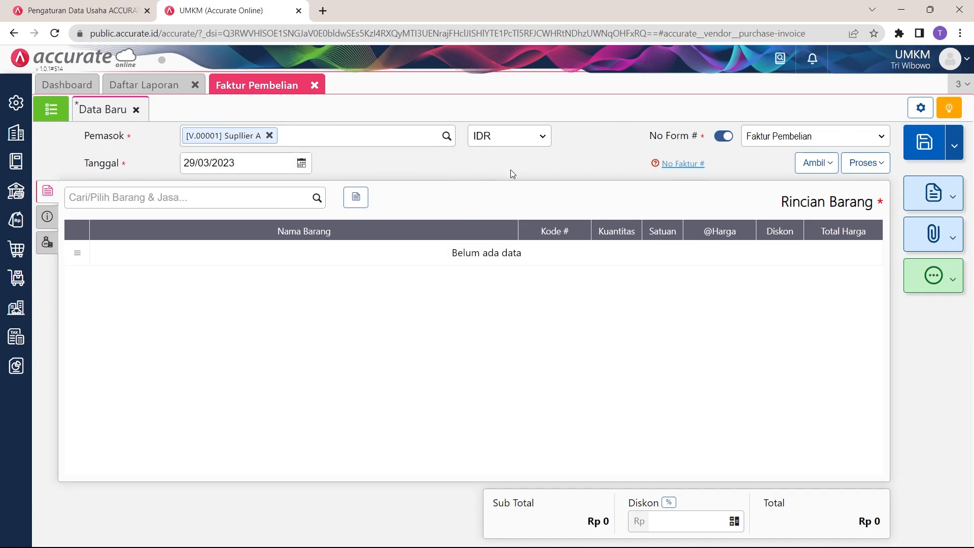
{"action": "left_click", "coordinate": [807, 165]}
{"action": "left_click", "coordinate": [759, 212]}
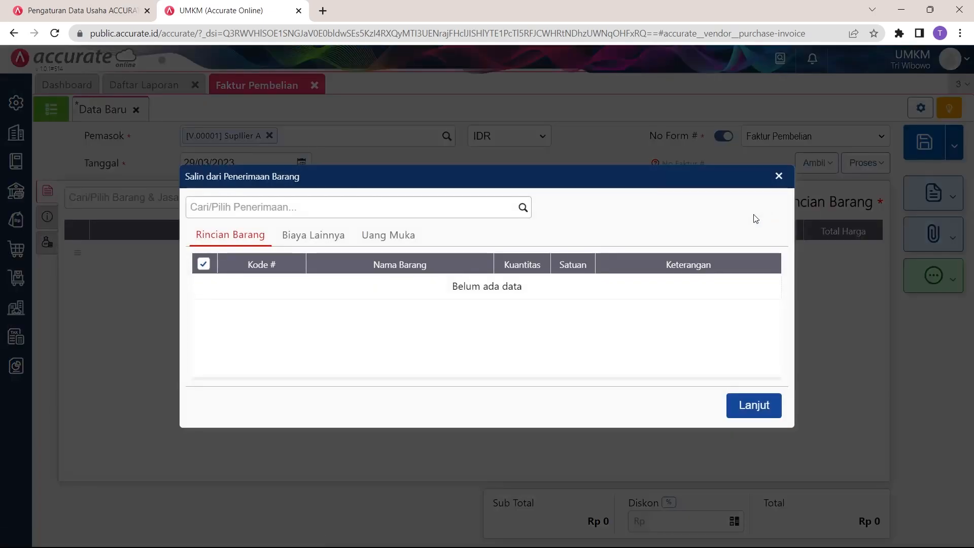
{"action": "left_click", "coordinate": [523, 207]}
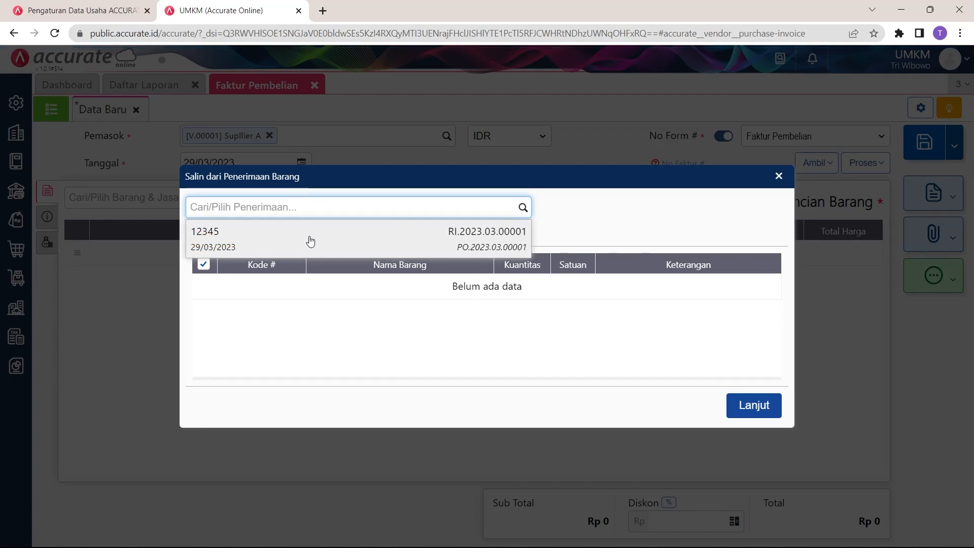
{"action": "left_click", "coordinate": [311, 240]}
{"action": "left_click", "coordinate": [754, 425]}
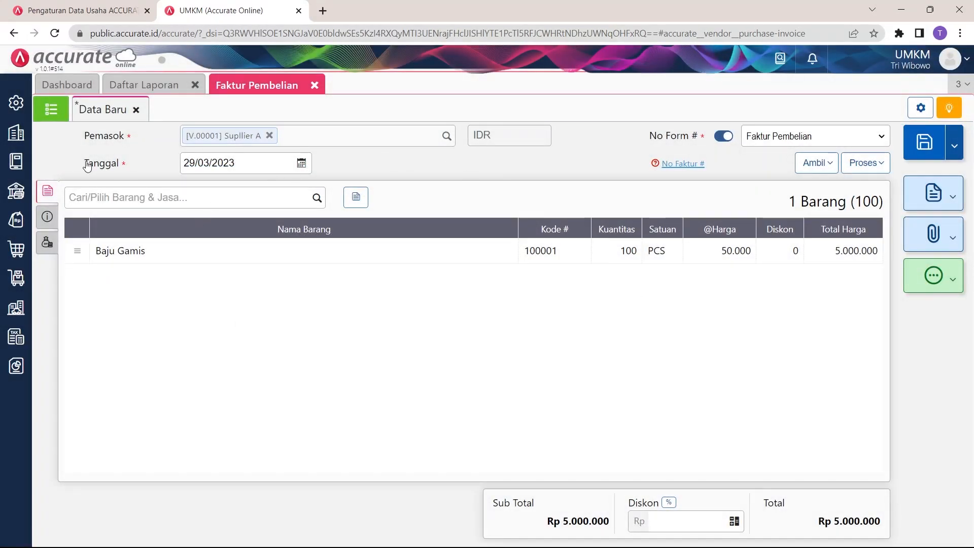
Step: Enter INVP-001 as the purchase invoice's No Faktur and save the invoice
{"action": "left_click", "coordinate": [47, 217]}
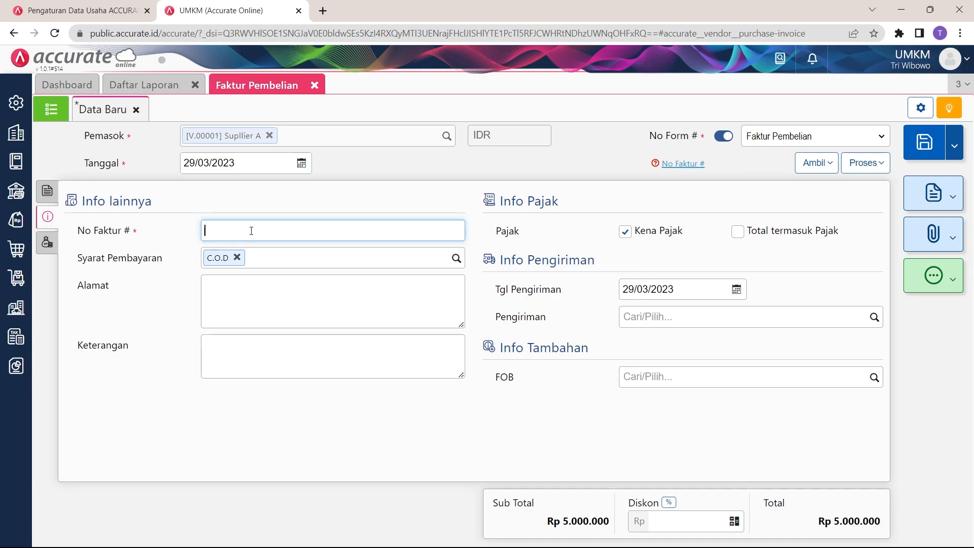
{"action": "type", "text": "INVP-001"}
{"action": "key", "text": "Return"}
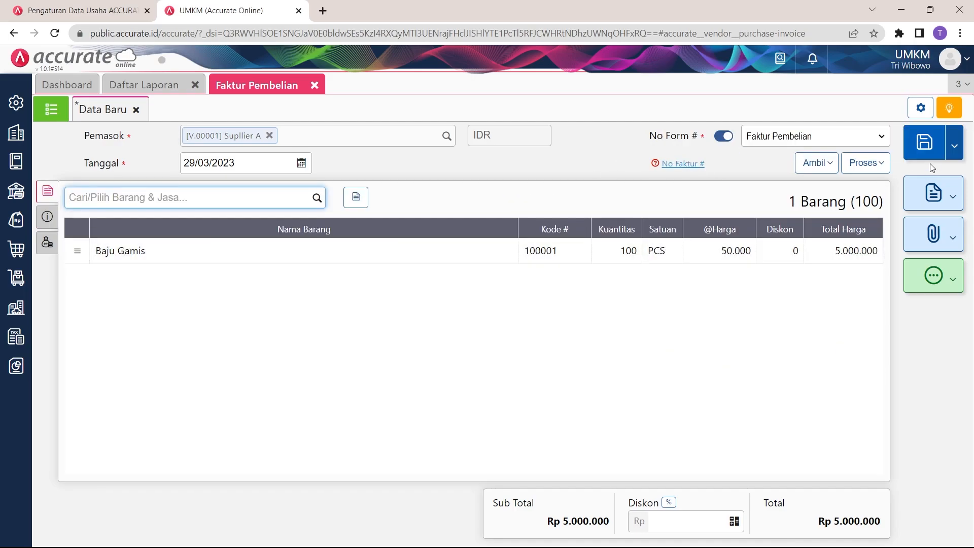
{"action": "left_click", "coordinate": [936, 147]}
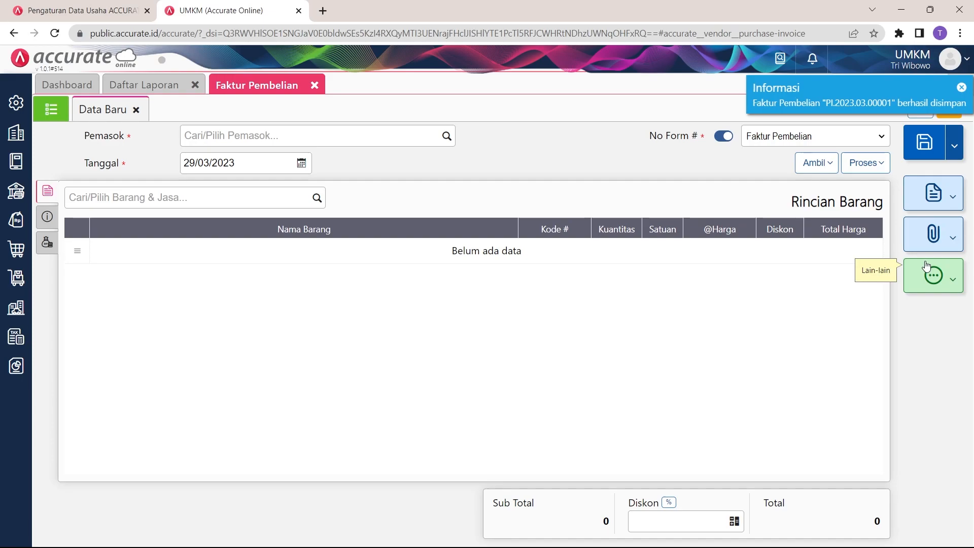
Step: Refresh the Faktur Belum Lunas and Neraca (Induk Skontro) reports and examine how the new purchase invoice is recorded
{"action": "left_click", "coordinate": [145, 87]}
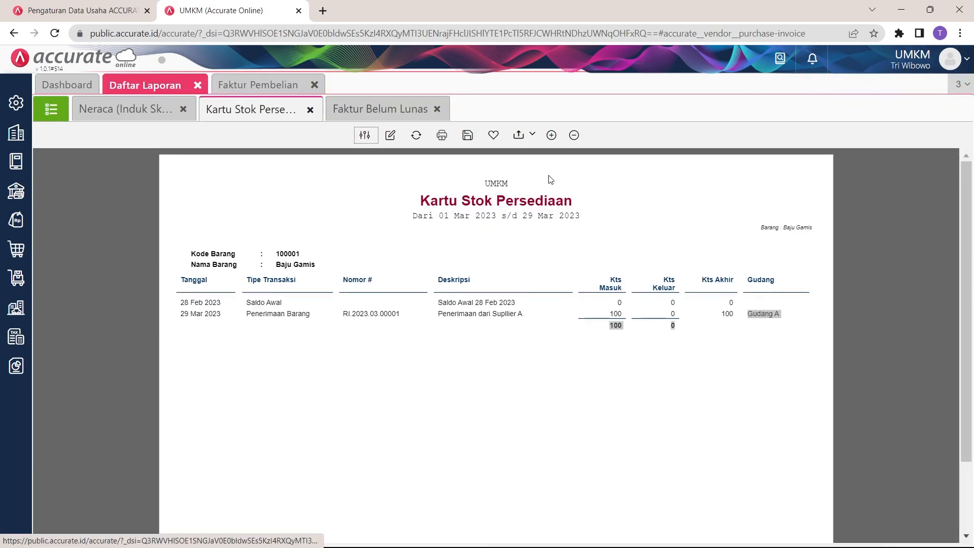
{"action": "left_click", "coordinate": [378, 110]}
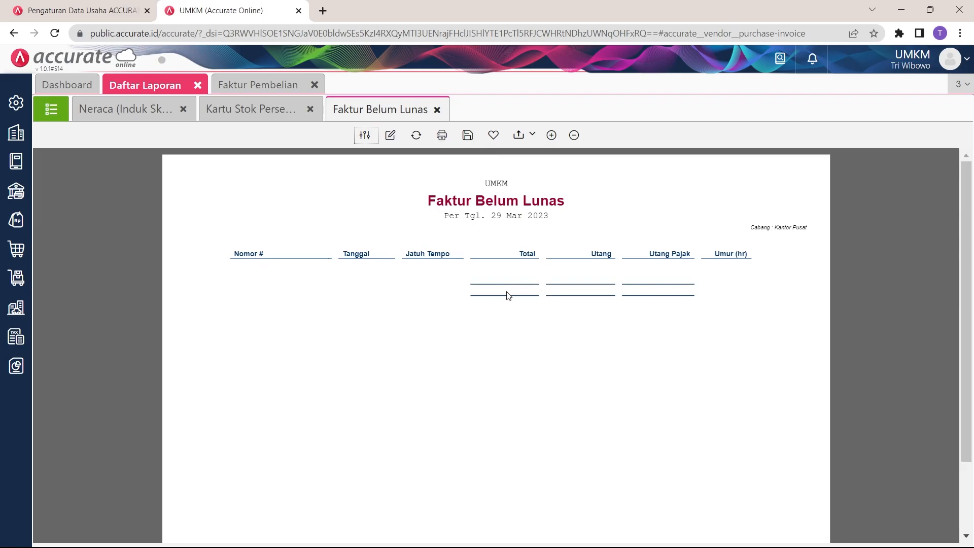
{"action": "left_click", "coordinate": [416, 135]}
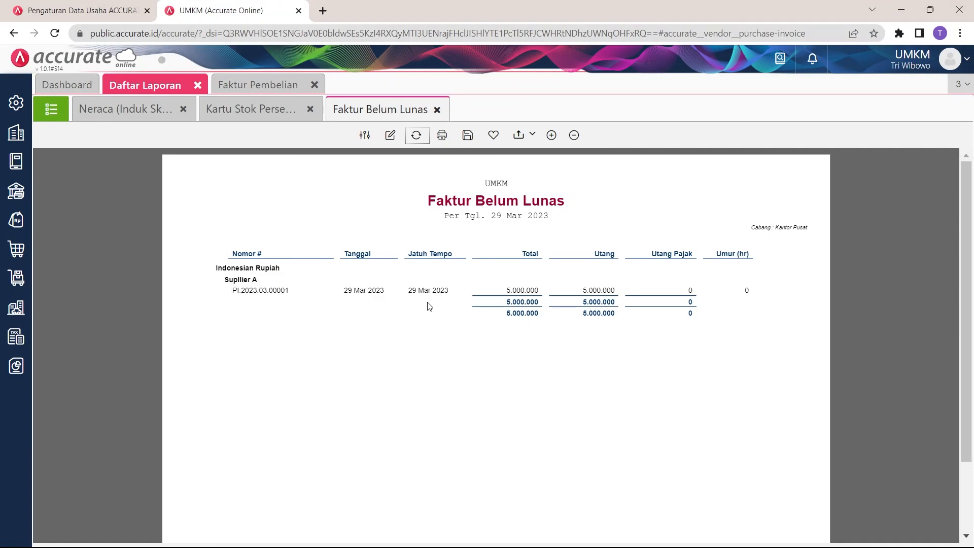
{"action": "left_click_drag", "start_coordinate": [488, 294], "coordinate": [539, 293]}
{"action": "left_click", "coordinate": [121, 109]}
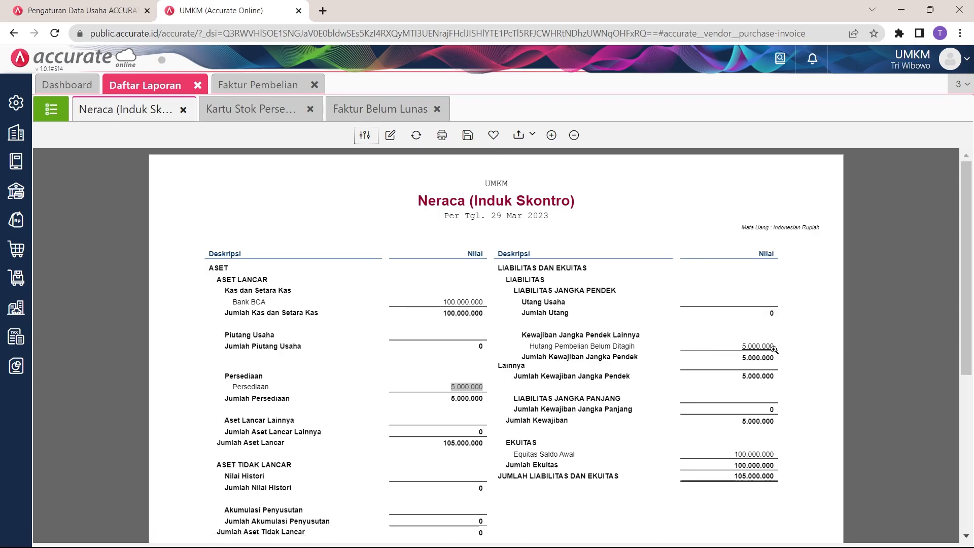
{"action": "left_click", "coordinate": [417, 135]}
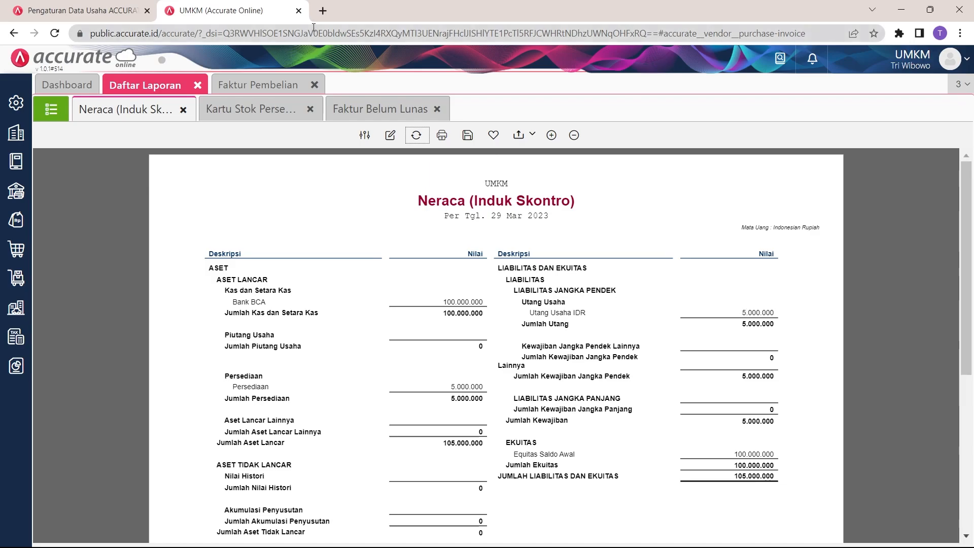
Step: Close Faktur Pembelian and start a new Pembayaran Pembelian to Supllier A, paid from Bank BCA
{"action": "left_click", "coordinate": [315, 85]}
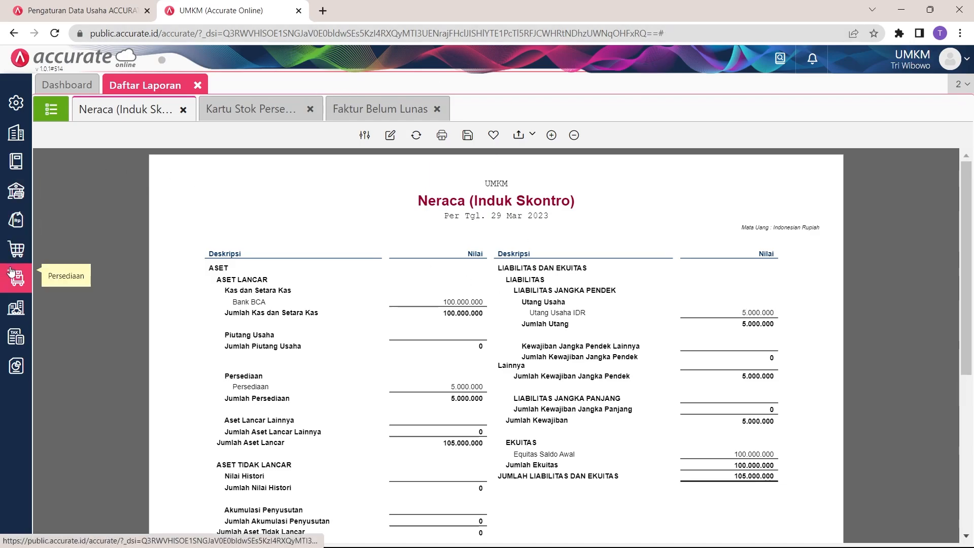
{"action": "left_click", "coordinate": [12, 249]}
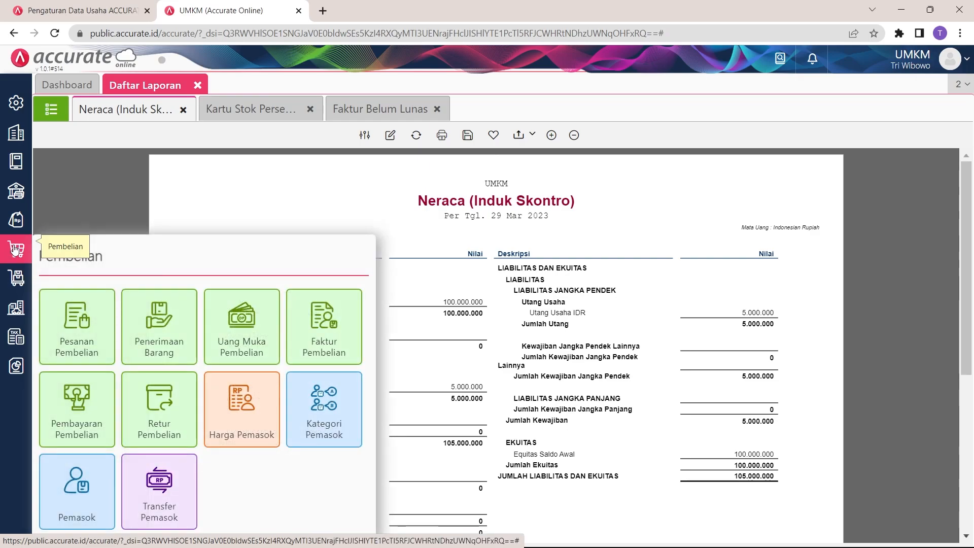
{"action": "left_click", "coordinate": [87, 424]}
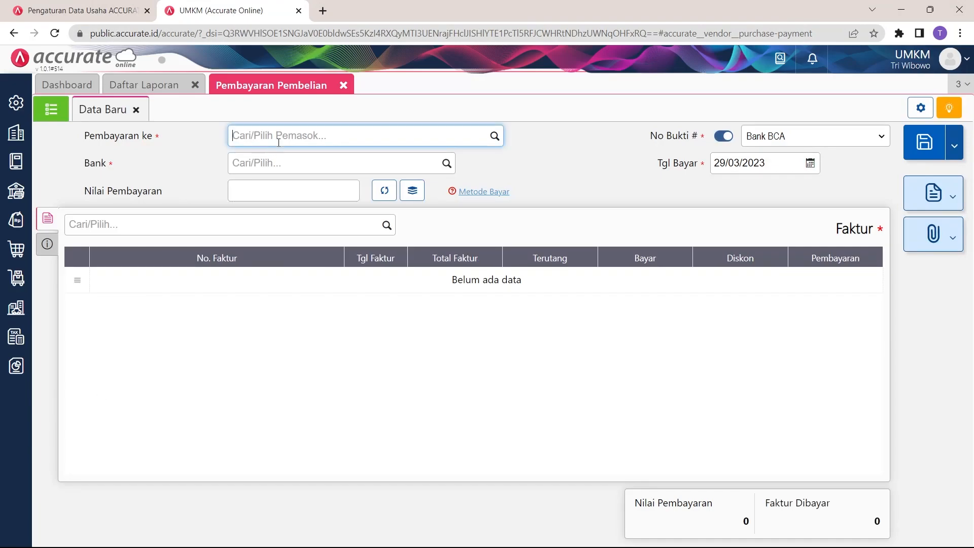
{"action": "left_click", "coordinate": [494, 135]}
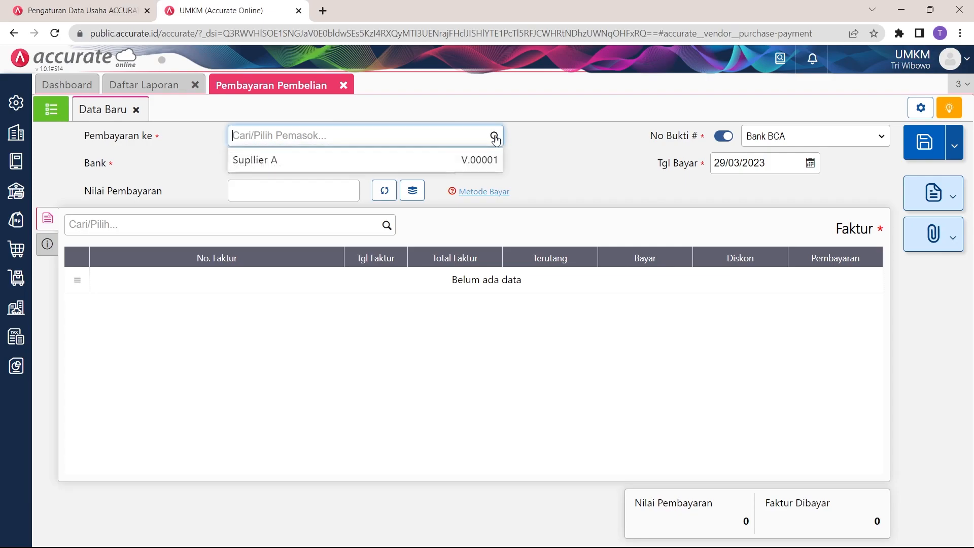
{"action": "left_click", "coordinate": [439, 160]}
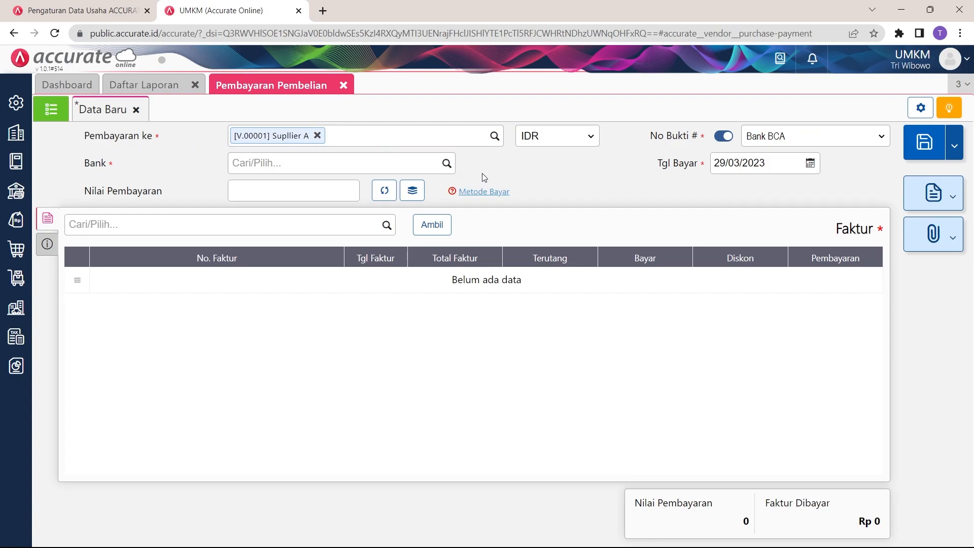
{"action": "left_click", "coordinate": [447, 163]}
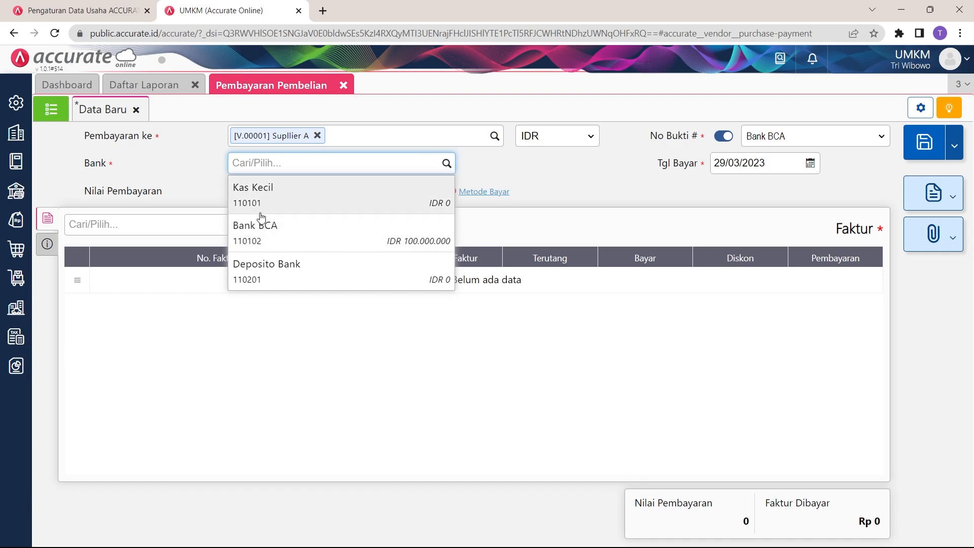
{"action": "left_click", "coordinate": [359, 235]}
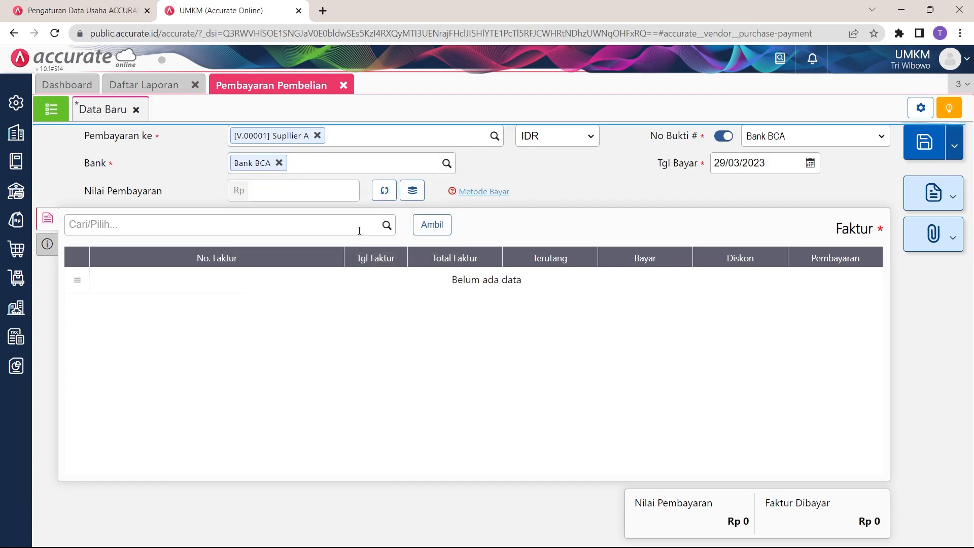
Step: Add unpaid invoice INVP-001 to the supplier payment and review its Bayar amount, keeping it as is
{"action": "left_click", "coordinate": [432, 225]}
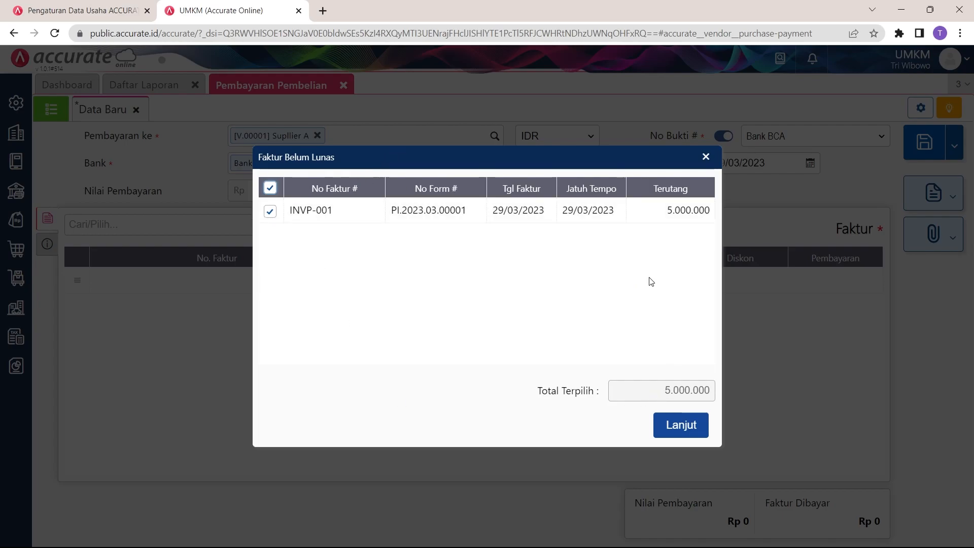
{"action": "left_click", "coordinate": [685, 426]}
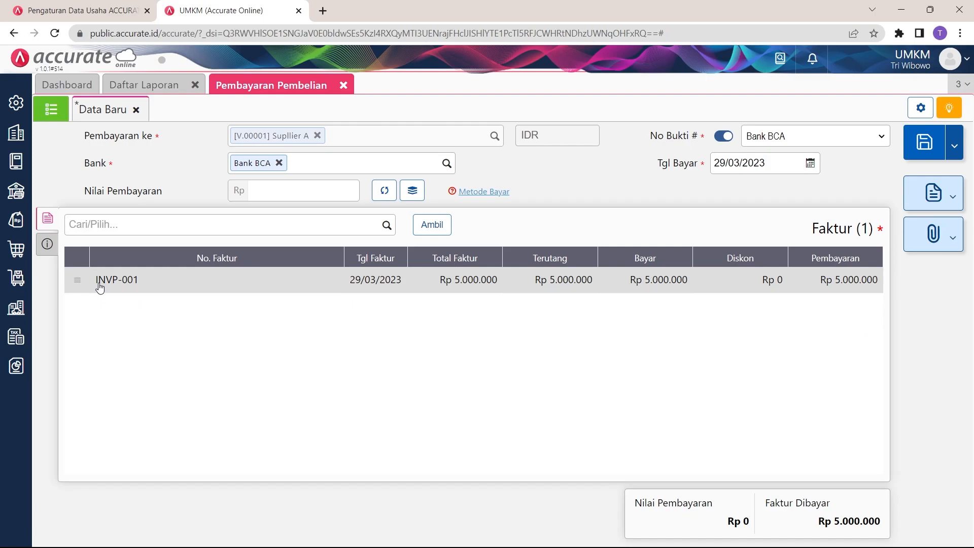
{"action": "left_click", "coordinate": [590, 283]}
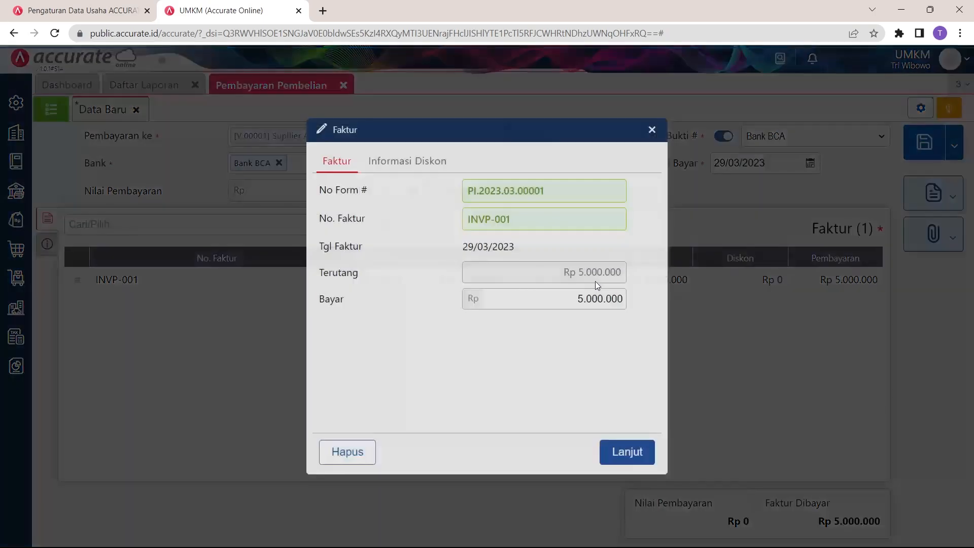
{"action": "left_click_drag", "start_coordinate": [572, 301], "coordinate": [658, 305]}
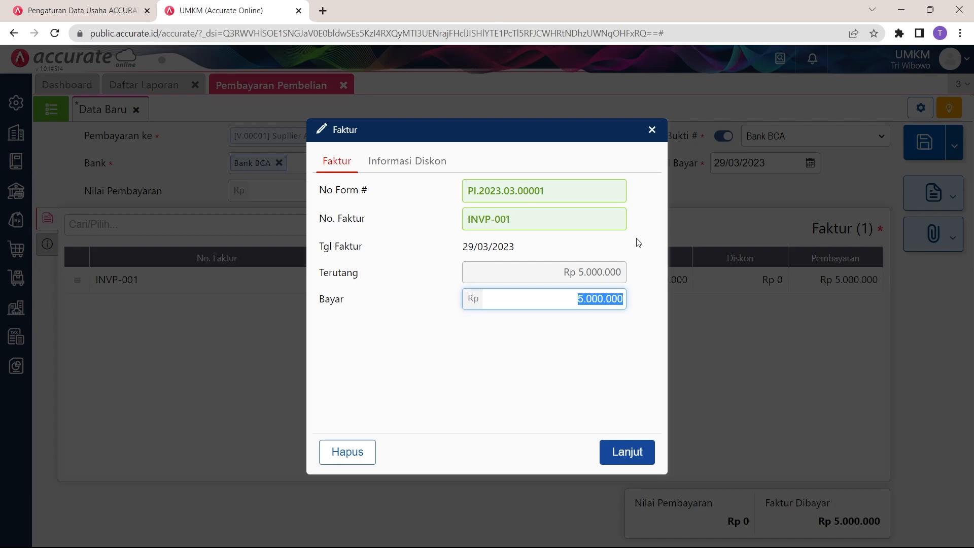
{"action": "left_click", "coordinate": [628, 459]}
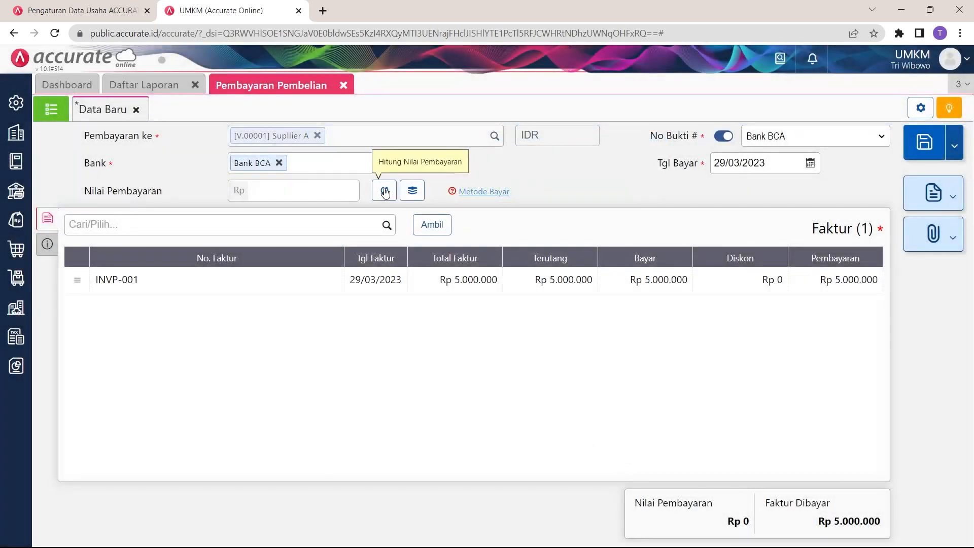
Step: Calculate the Nilai Pembayaran of Rp 5.000.000 from the added invoice and save the supplier payment
{"action": "left_click", "coordinate": [385, 191]}
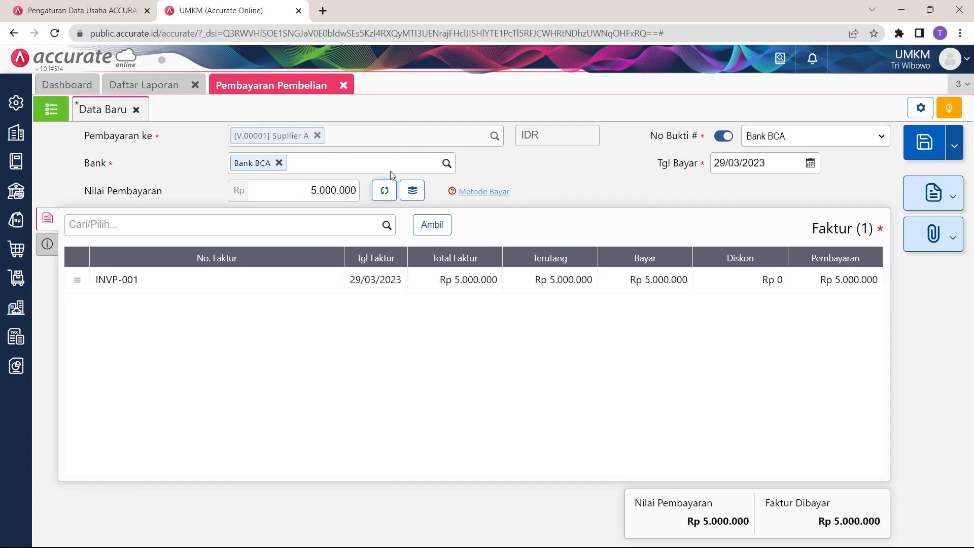
{"action": "left_click", "coordinate": [928, 146]}
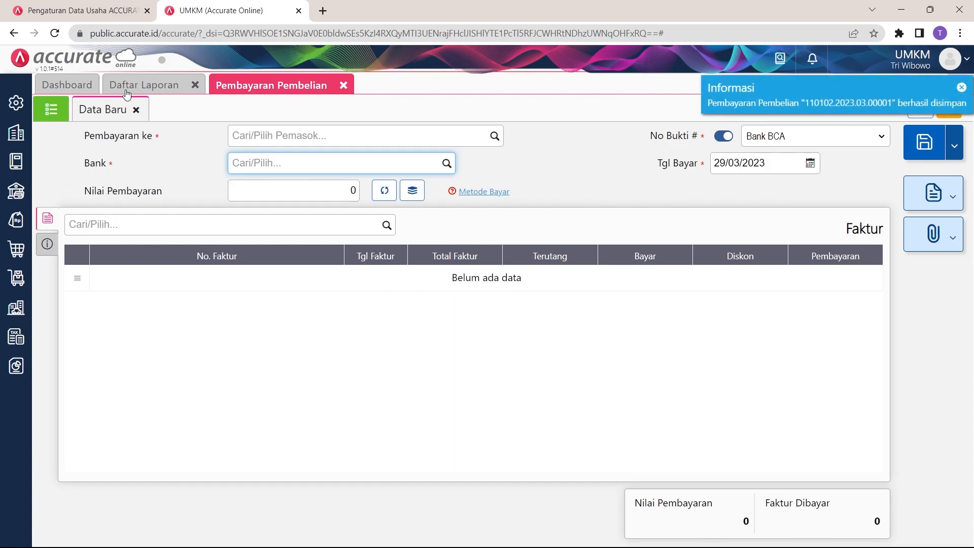
Step: Refresh the Neraca (Induk Skontro) and Faktur Belum Lunas reports to check the Bank BCA balance and payables after the payment
{"action": "left_click", "coordinate": [146, 85]}
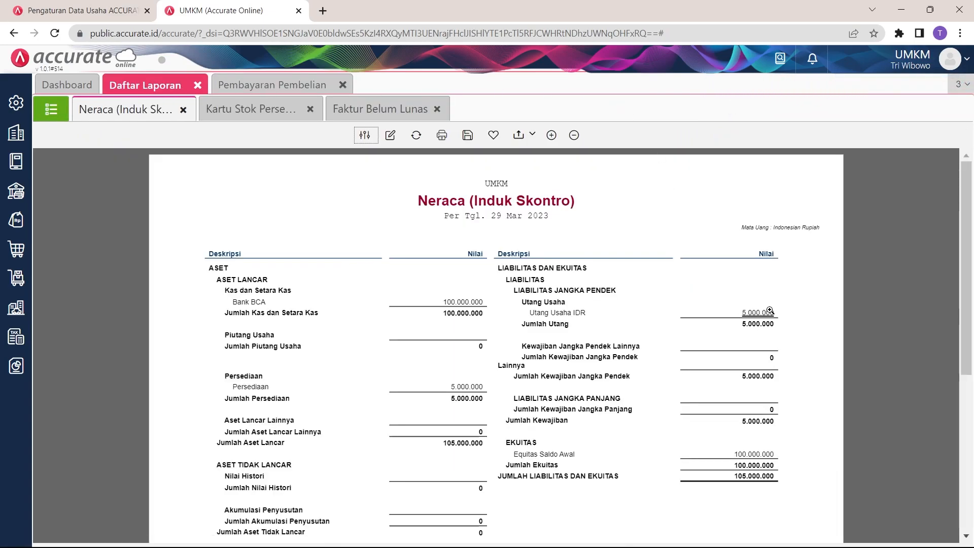
{"action": "left_click", "coordinate": [416, 136]}
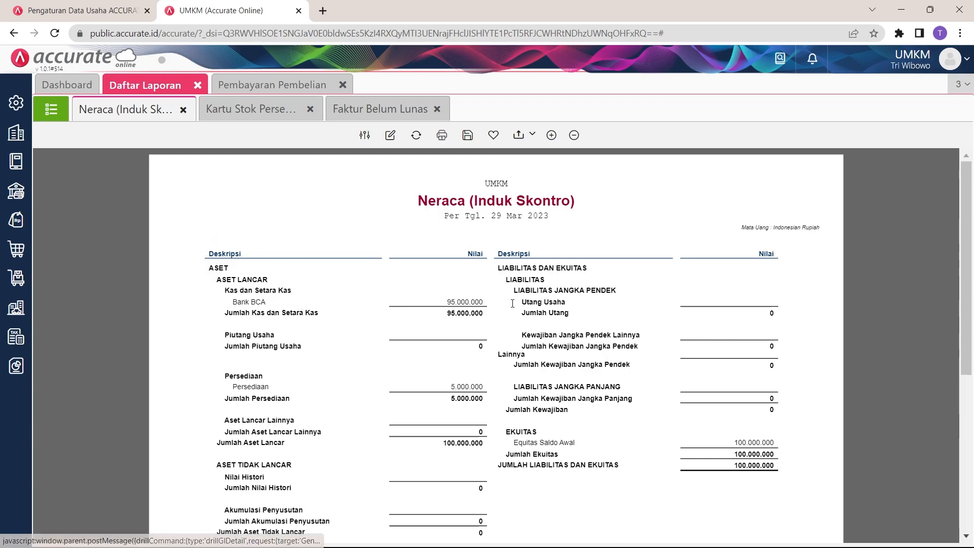
{"action": "triple_click", "coordinate": [445, 304]}
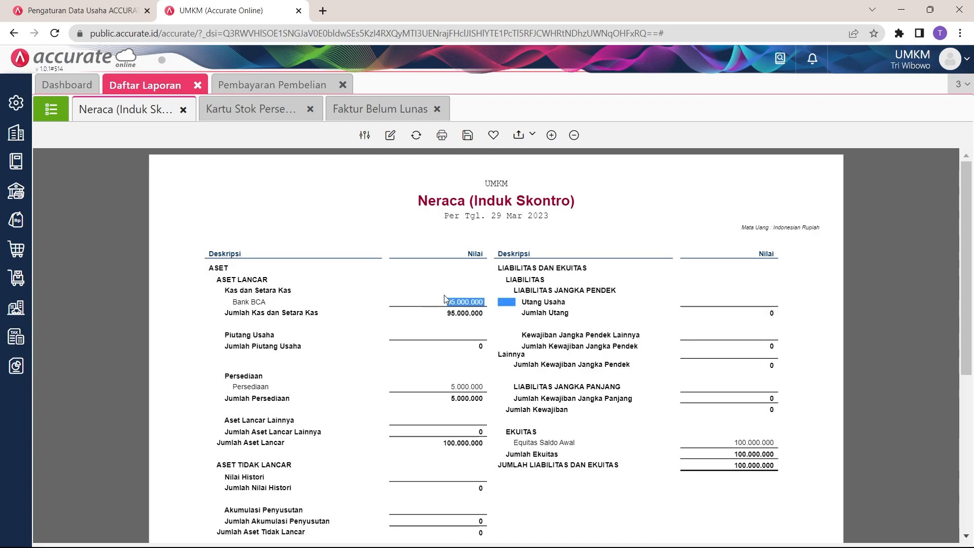
{"action": "left_click", "coordinate": [390, 111]}
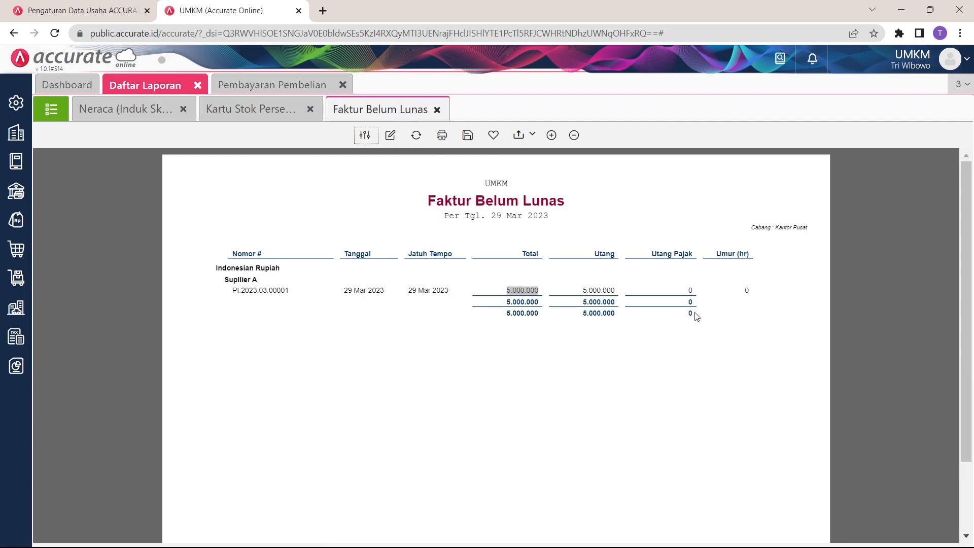
{"action": "left_click", "coordinate": [416, 136]}
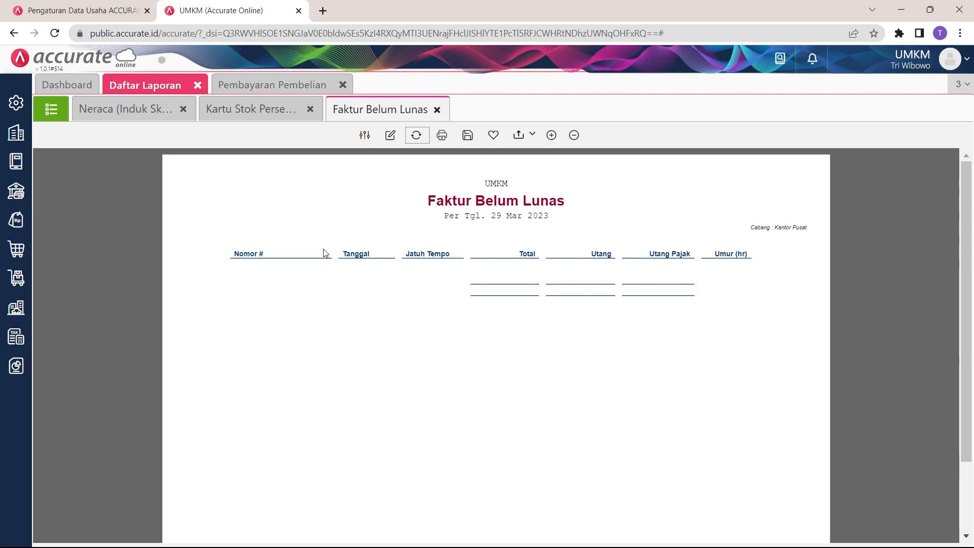
Step: Open the Barang & Jasa list and check the stock quantity of Baju Gamis
{"action": "left_click", "coordinate": [16, 278]}
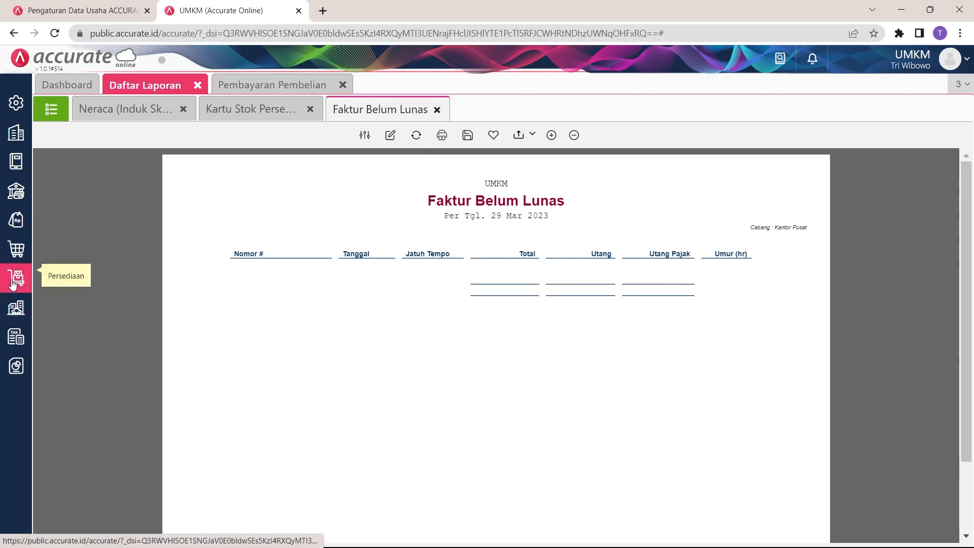
{"action": "left_click", "coordinate": [330, 410]}
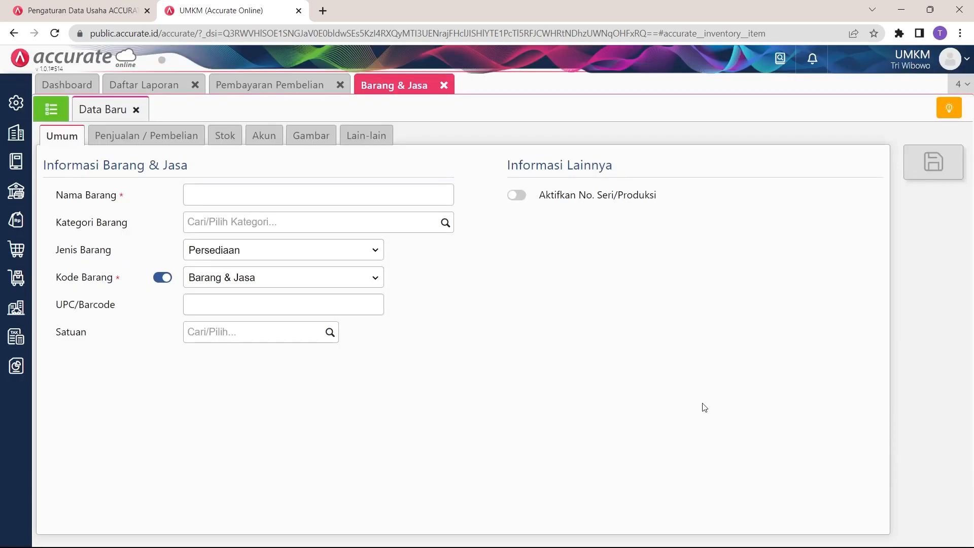
{"action": "left_click", "coordinate": [51, 109]}
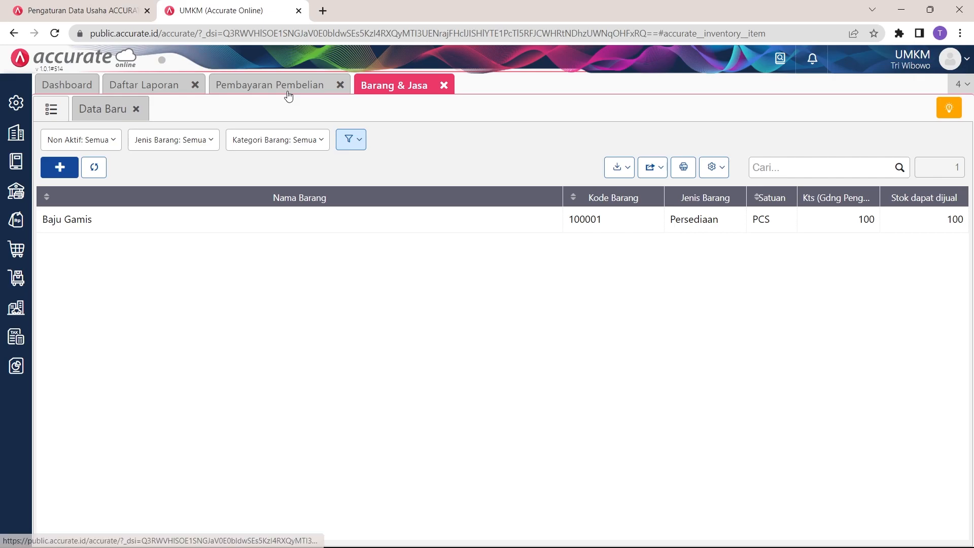
Step: Close Pembayaran Pembelian and replace the payables Faktur Belum Lunas report with the Piutang version for Kantor Pusat as of 29/03/2023
{"action": "left_click", "coordinate": [340, 85]}
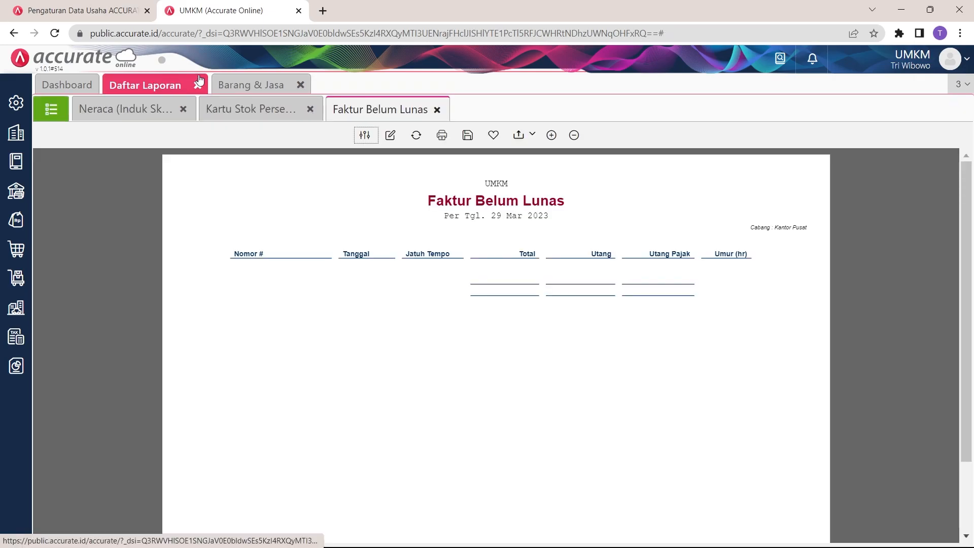
{"action": "left_click", "coordinate": [437, 109]}
{"action": "left_click", "coordinate": [51, 109]}
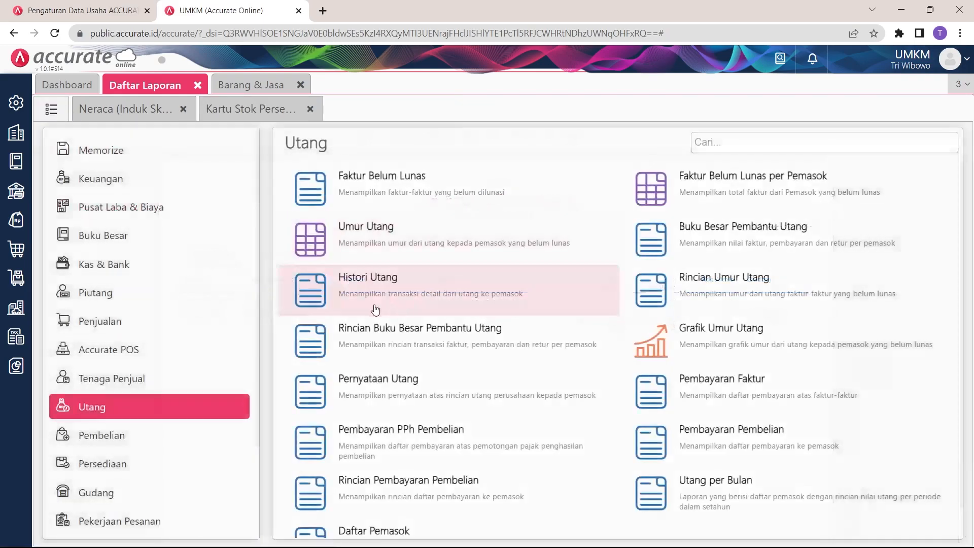
{"action": "left_click", "coordinate": [160, 299]}
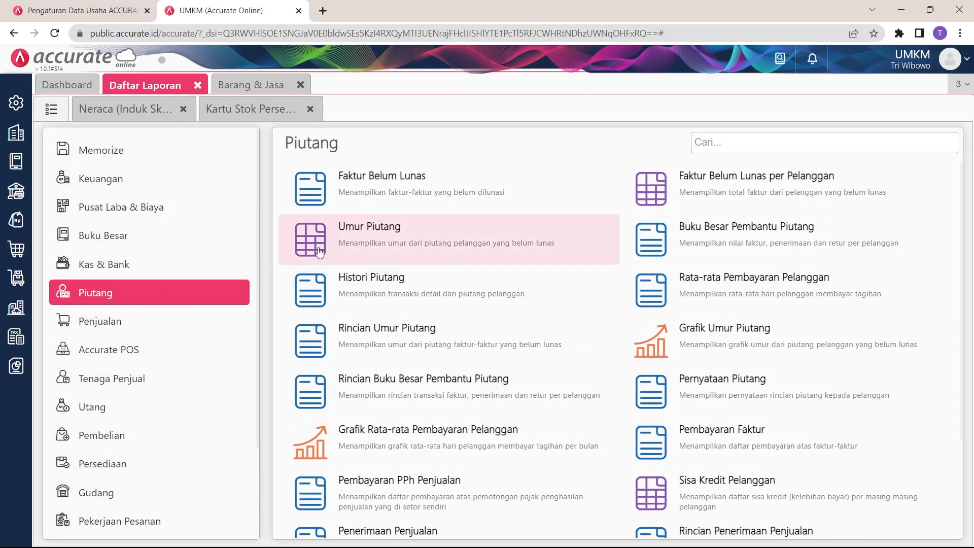
{"action": "left_click", "coordinate": [413, 193]}
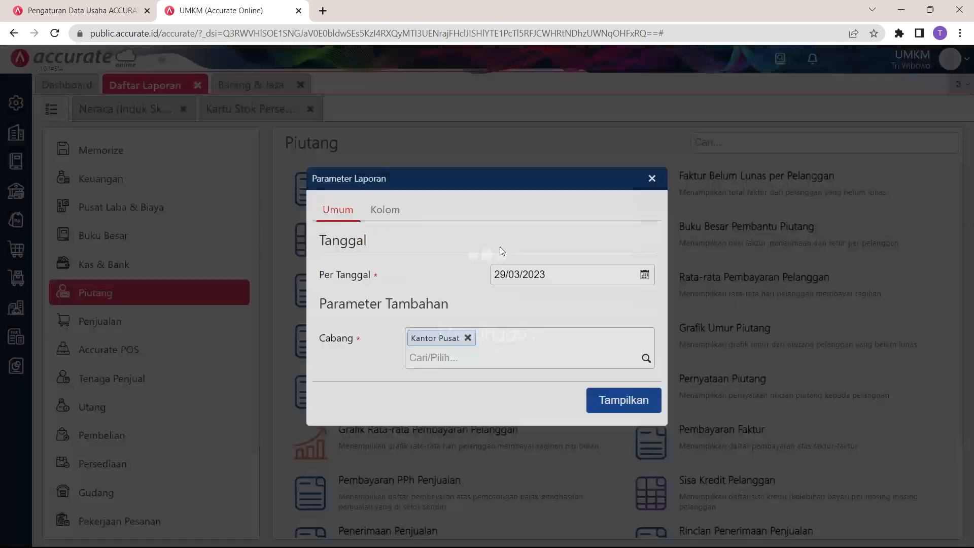
{"action": "left_click", "coordinate": [639, 403]}
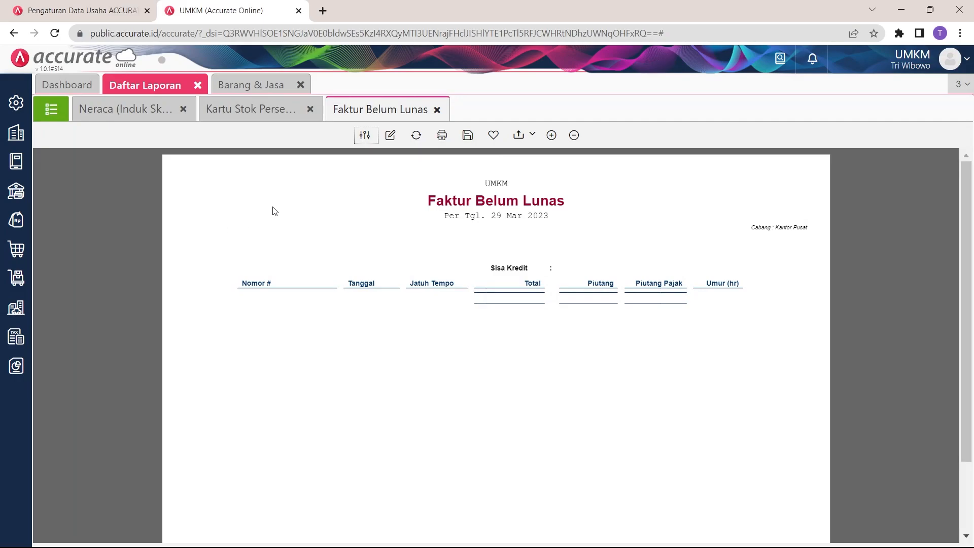
Step: Display the Laba/Rugi (Standar) financial report for 01/03/2023 to 29/03/2023 across all branches
{"action": "left_click", "coordinate": [51, 109]}
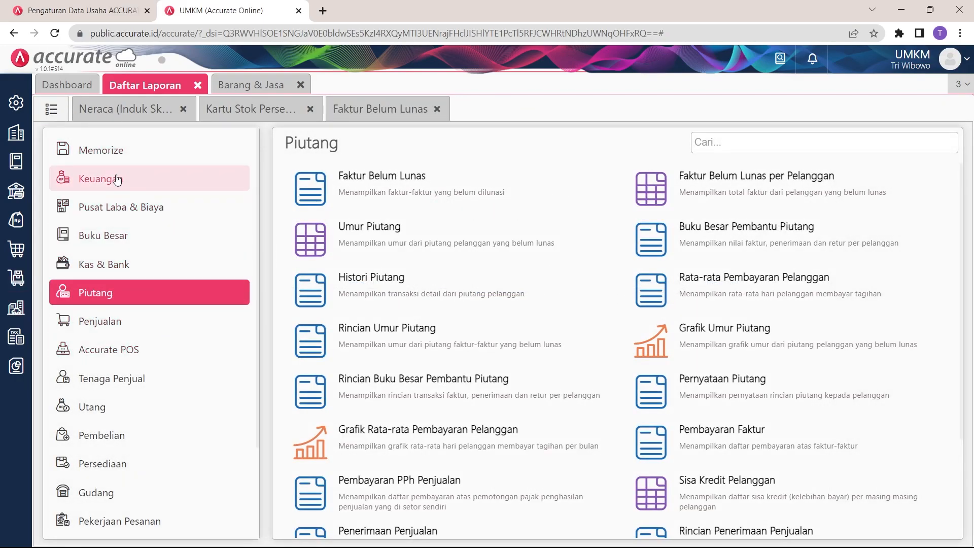
{"action": "left_click", "coordinate": [141, 181]}
{"action": "left_click", "coordinate": [393, 190]}
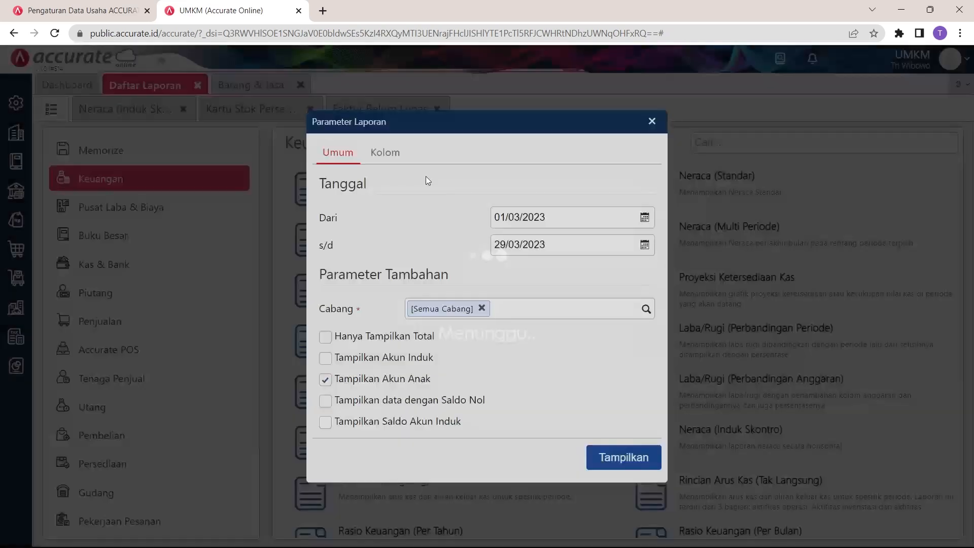
{"action": "left_click", "coordinate": [629, 464]}
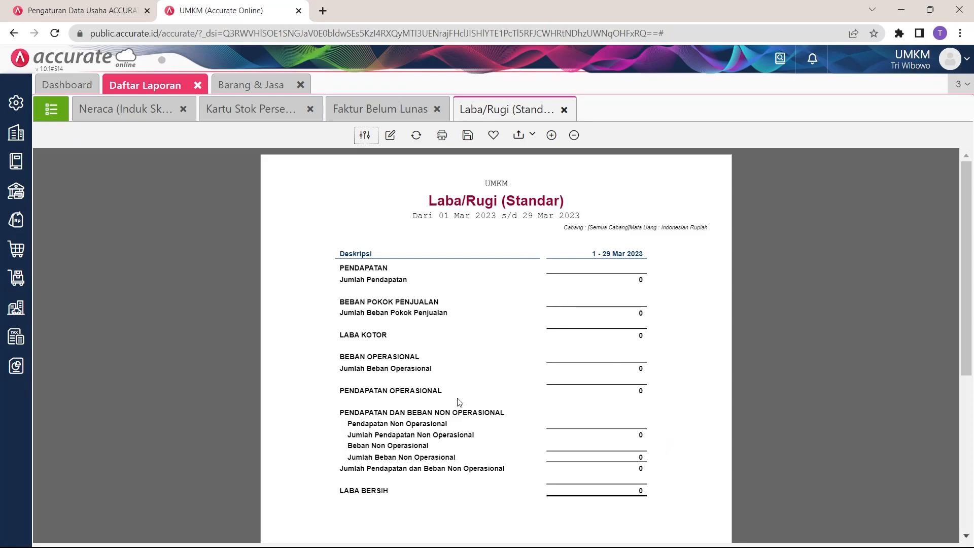
Step: Close the Barang & Jasa list and look over the Penjualan and Pembelian modules
{"action": "left_click", "coordinate": [253, 85]}
{"action": "left_click", "coordinate": [300, 85]}
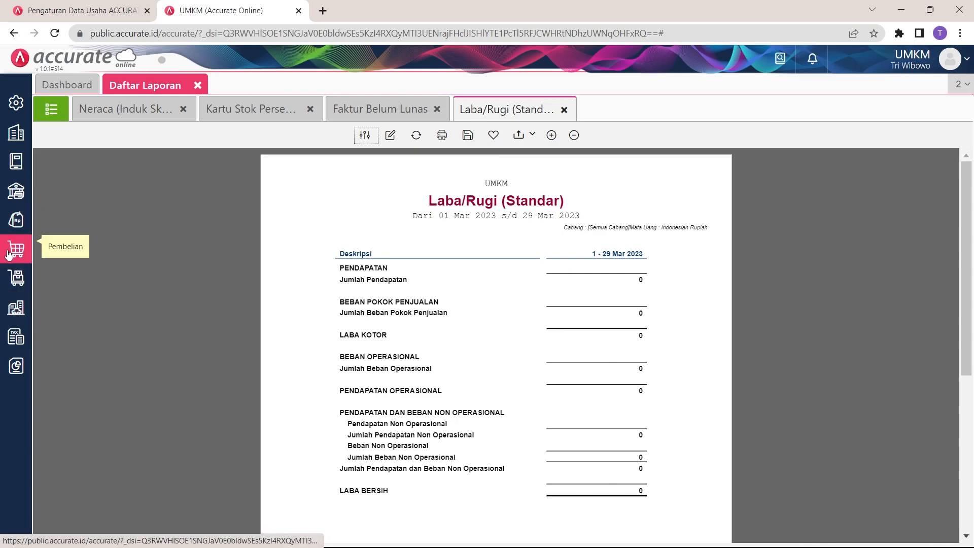
{"action": "left_click", "coordinate": [16, 220]}
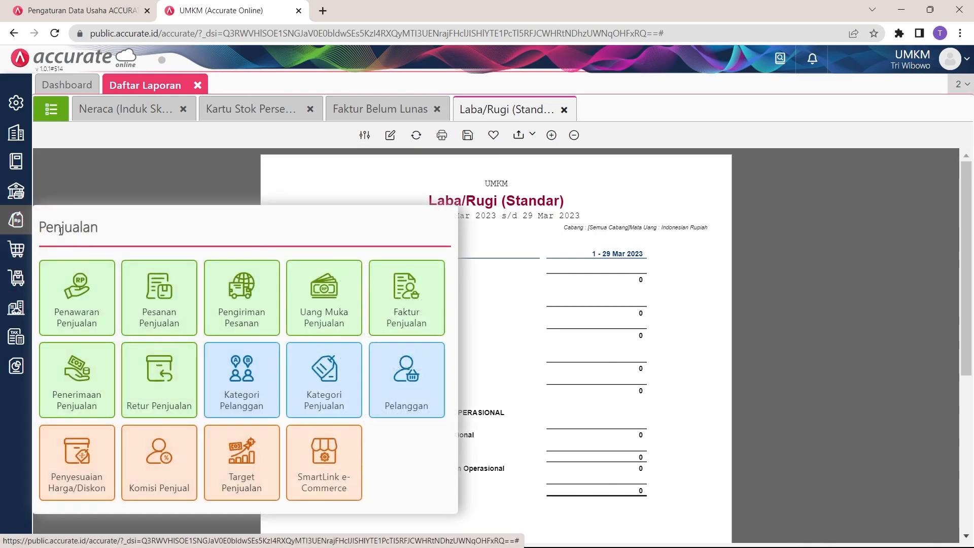
{"action": "left_click", "coordinate": [14, 250]}
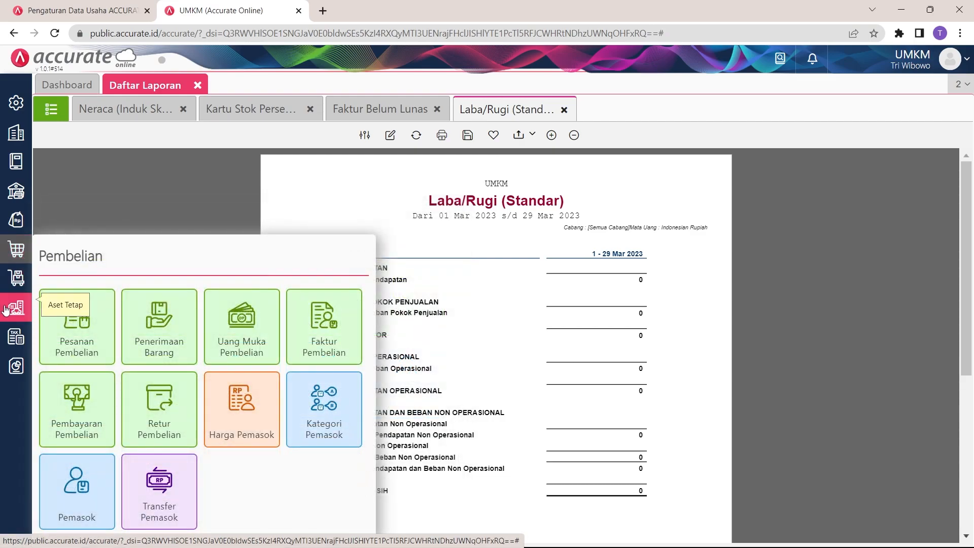
{"action": "left_click", "coordinate": [7, 308]}
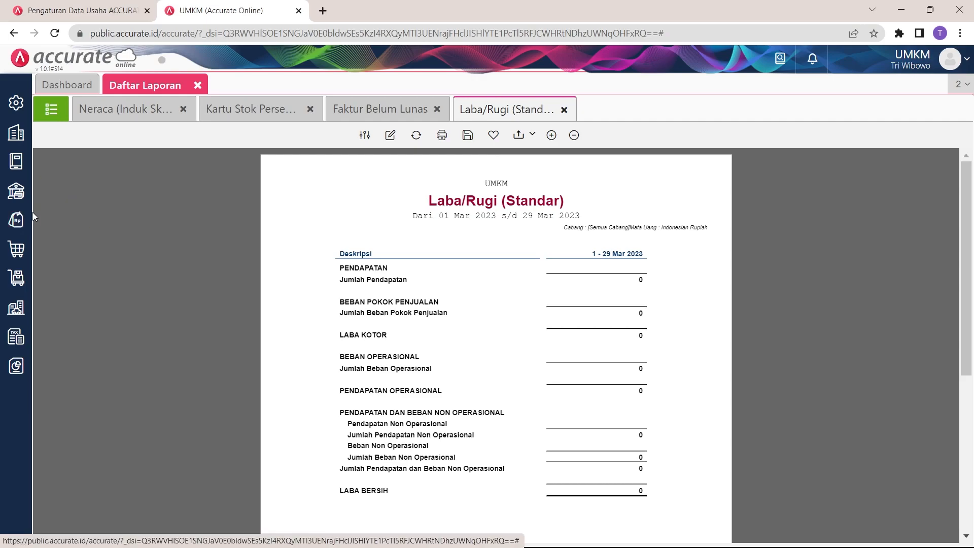
Step: Start a new Penawaran Penjualan and save the customer's name as a new customer in Dipesan oleh
{"action": "left_click", "coordinate": [12, 222]}
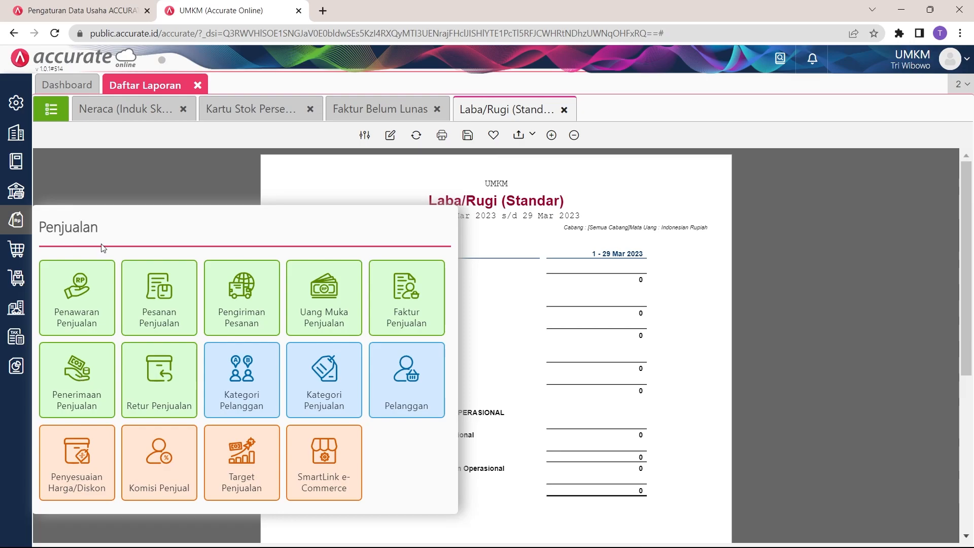
{"action": "left_click", "coordinate": [87, 299]}
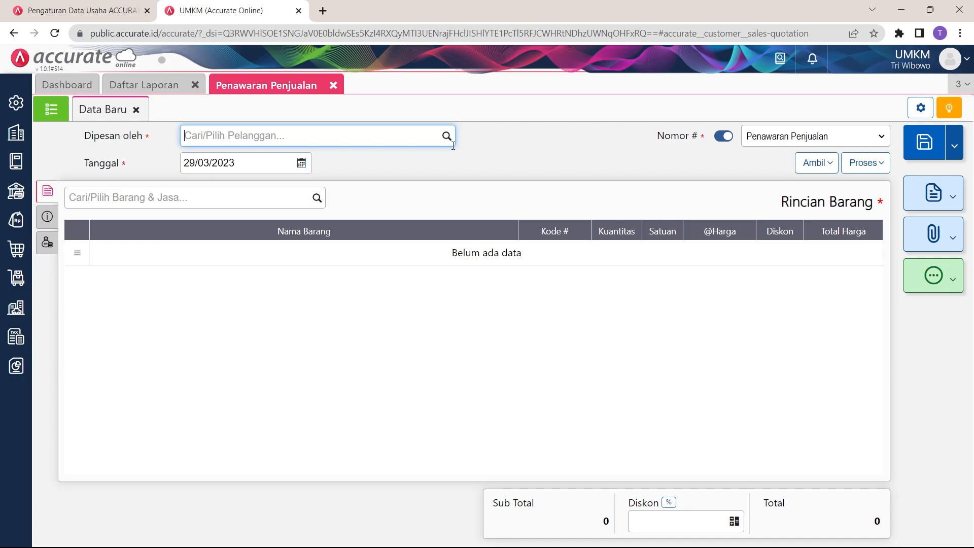
{"action": "type", "text": "Bowo"}
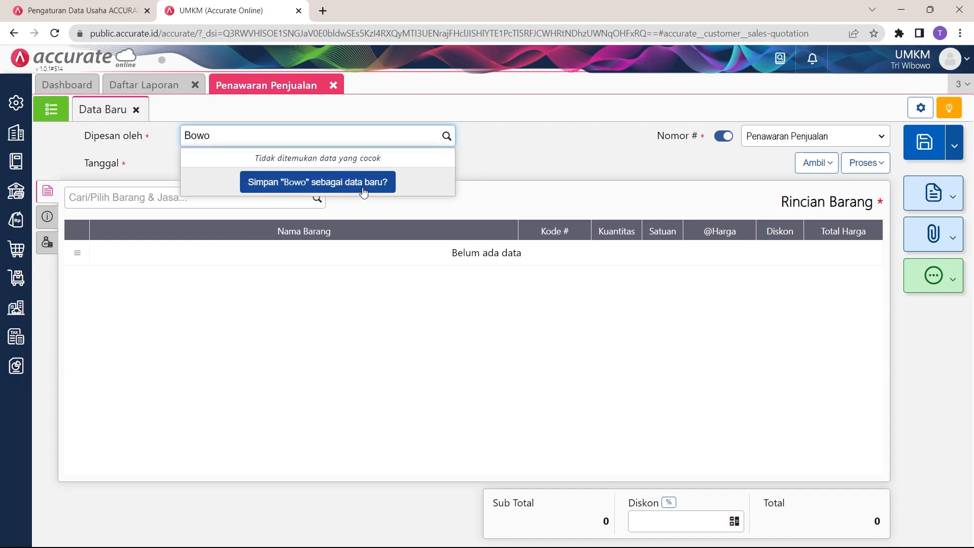
{"action": "left_click", "coordinate": [381, 177]}
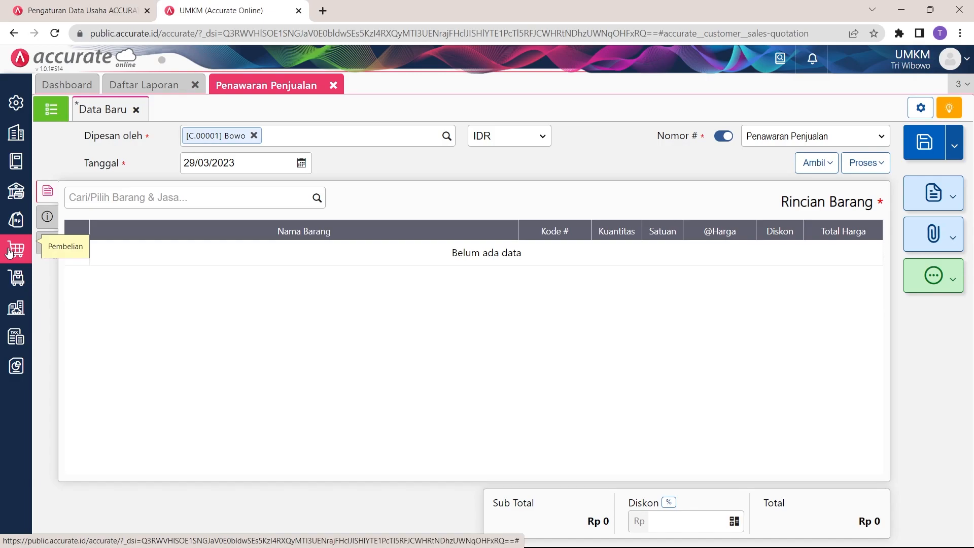
Step: Check the Pelanggan list for the new customer and its Excel import option, then close Pelanggan
{"action": "left_click", "coordinate": [16, 219]}
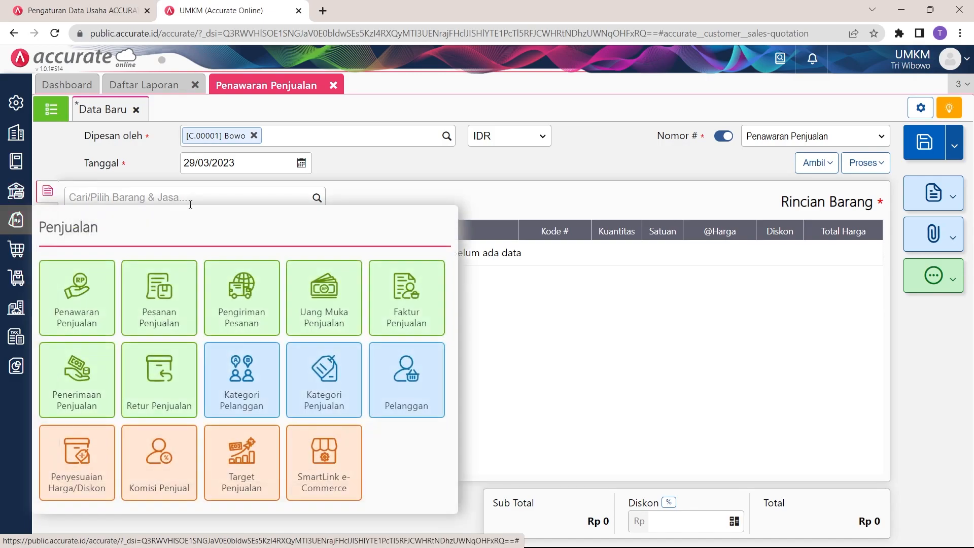
{"action": "left_click", "coordinate": [411, 366]}
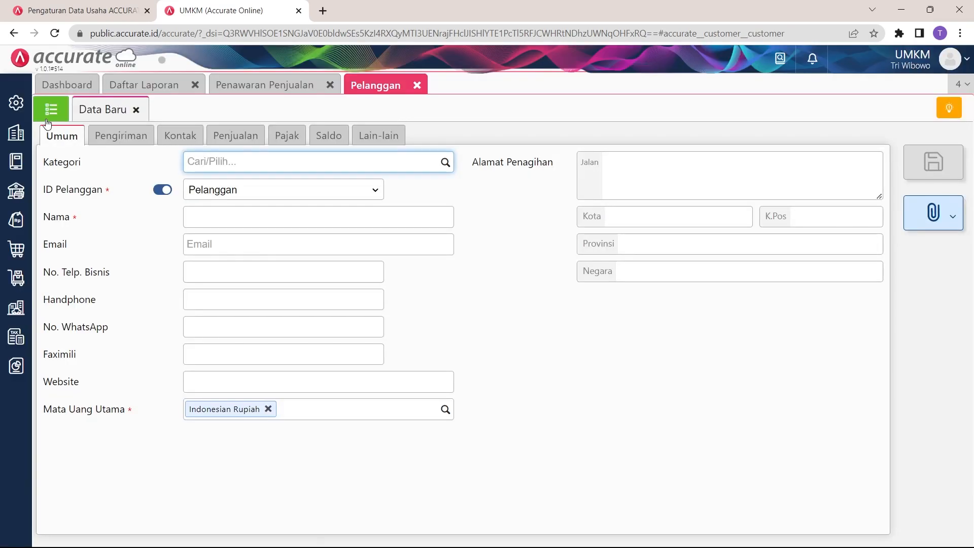
{"action": "left_click", "coordinate": [51, 110]}
{"action": "left_click", "coordinate": [622, 167]}
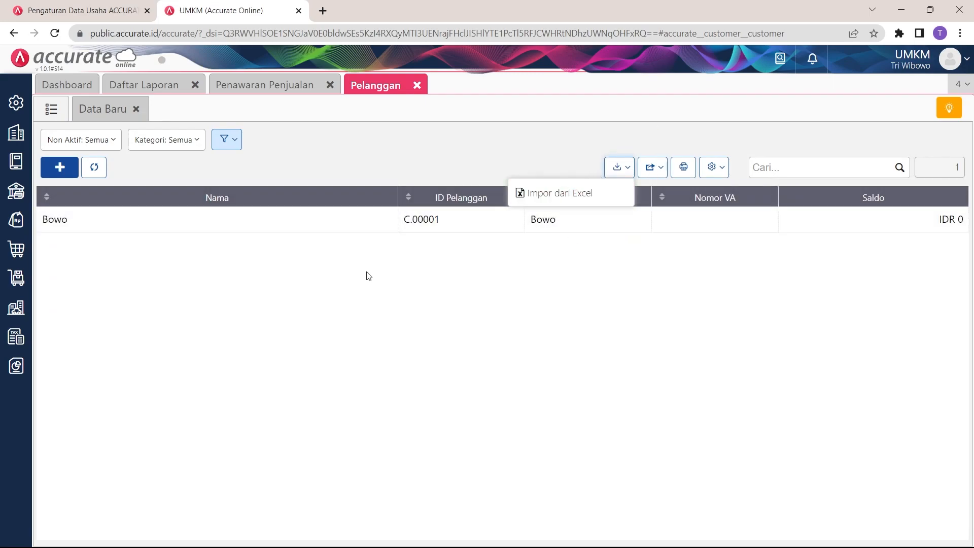
{"action": "left_click", "coordinate": [417, 85]}
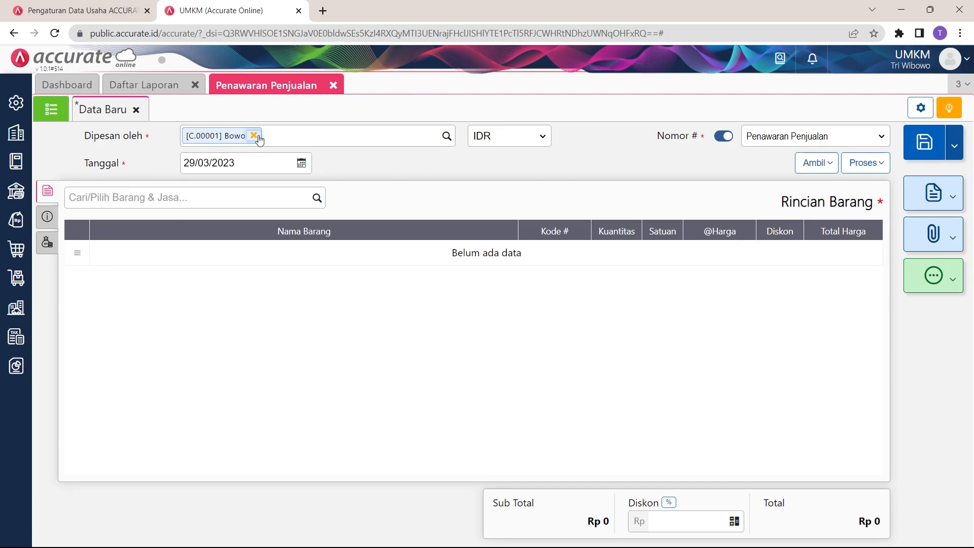
Step: Add Baju Gamis to the sales quotation with a quantity of 3 PCS at a unit price of 150.000
{"action": "left_click", "coordinate": [295, 199]}
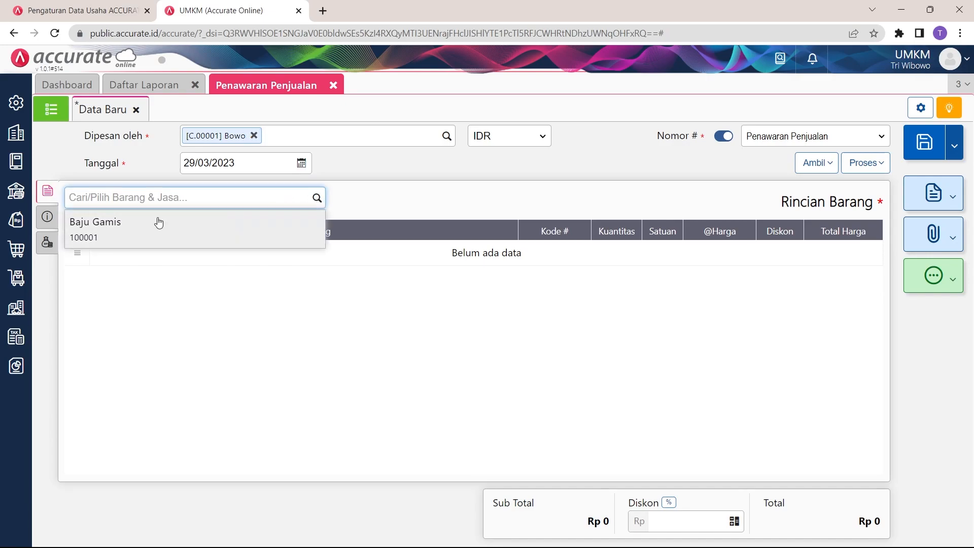
{"action": "left_click", "coordinate": [129, 229]}
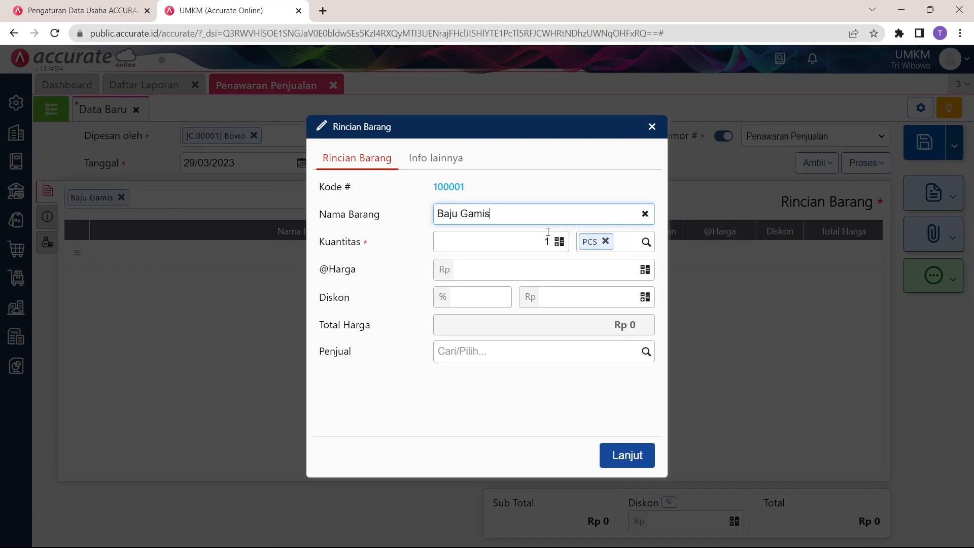
{"action": "left_click", "coordinate": [590, 266]}
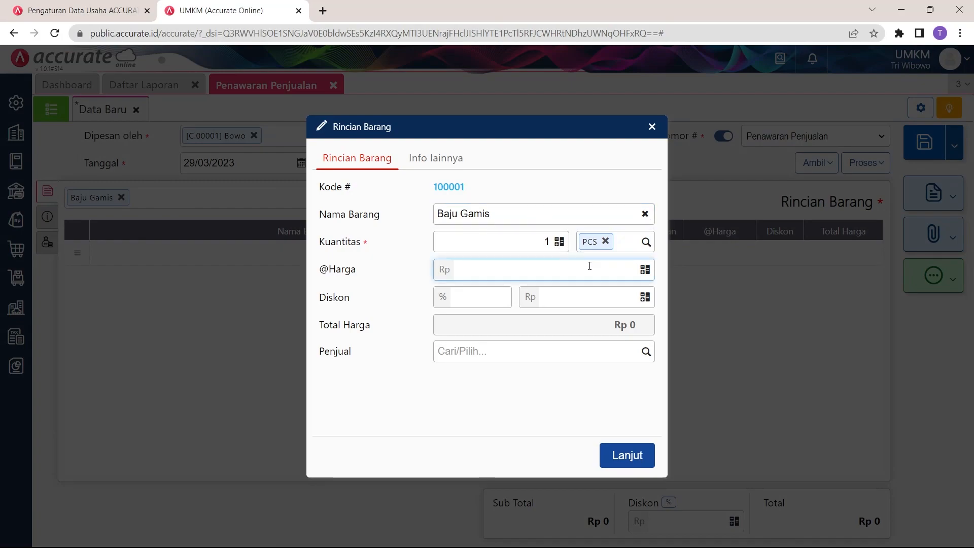
{"action": "type", "text": "150.000"}
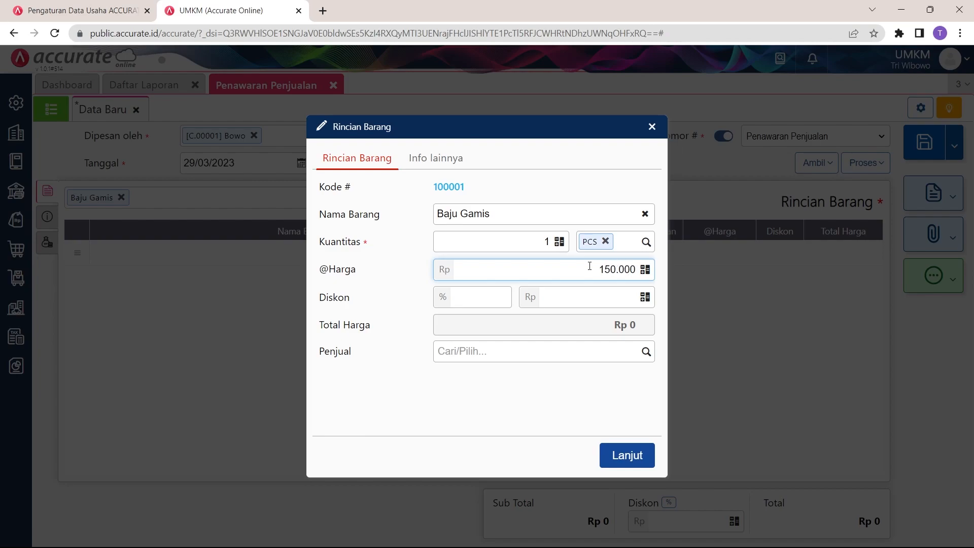
{"action": "left_click", "coordinate": [546, 241]}
{"action": "type", "text": "3"}
{"action": "left_click", "coordinate": [592, 424]}
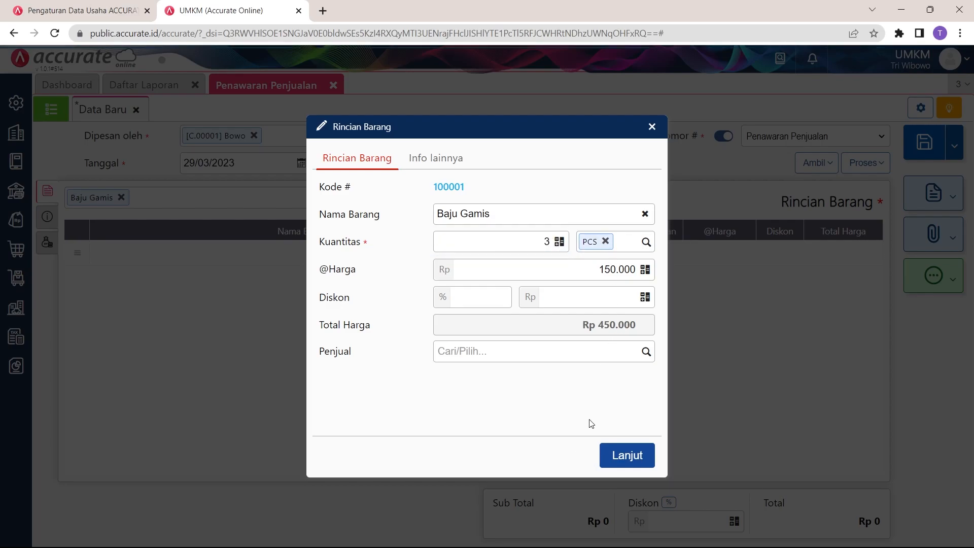
{"action": "left_click", "coordinate": [629, 456]}
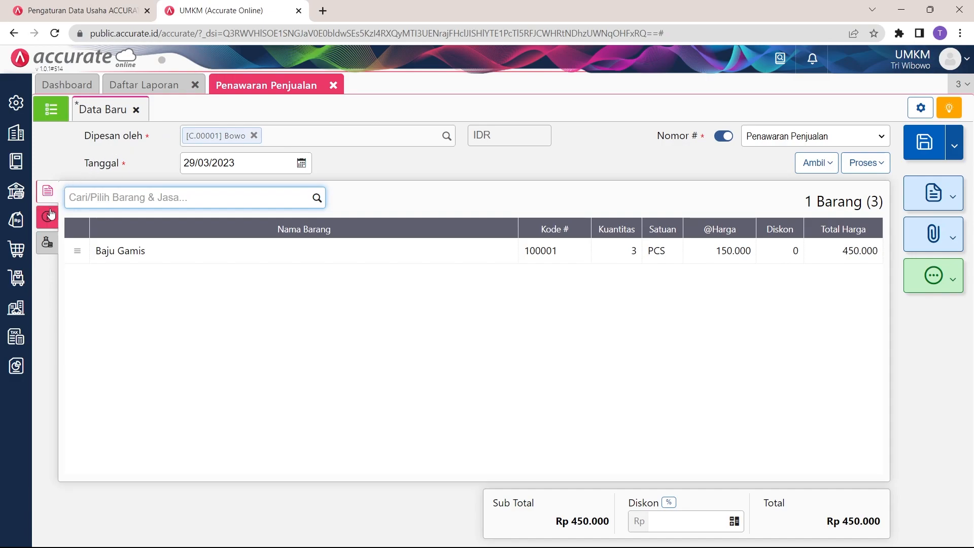
Step: Review the quotation's Info lainnya fields and the available Syarat Pembayaran options
{"action": "left_click", "coordinate": [56, 227]}
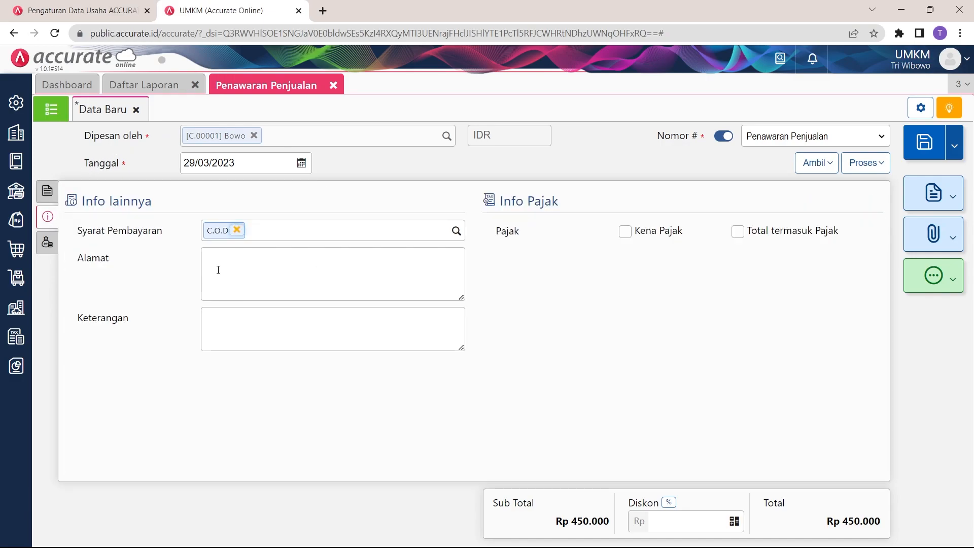
{"action": "left_click", "coordinate": [264, 273]}
{"action": "left_click", "coordinate": [289, 310]}
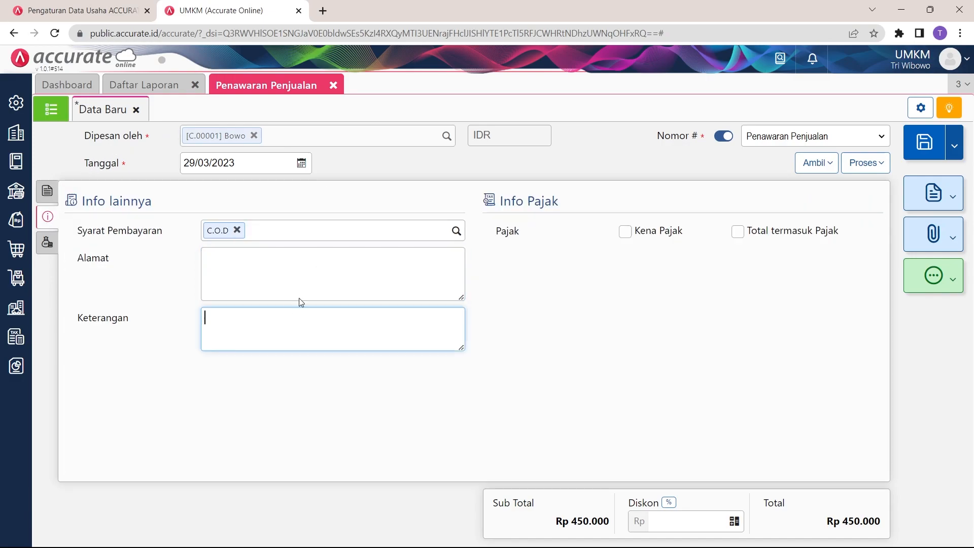
{"action": "left_click", "coordinate": [456, 231]}
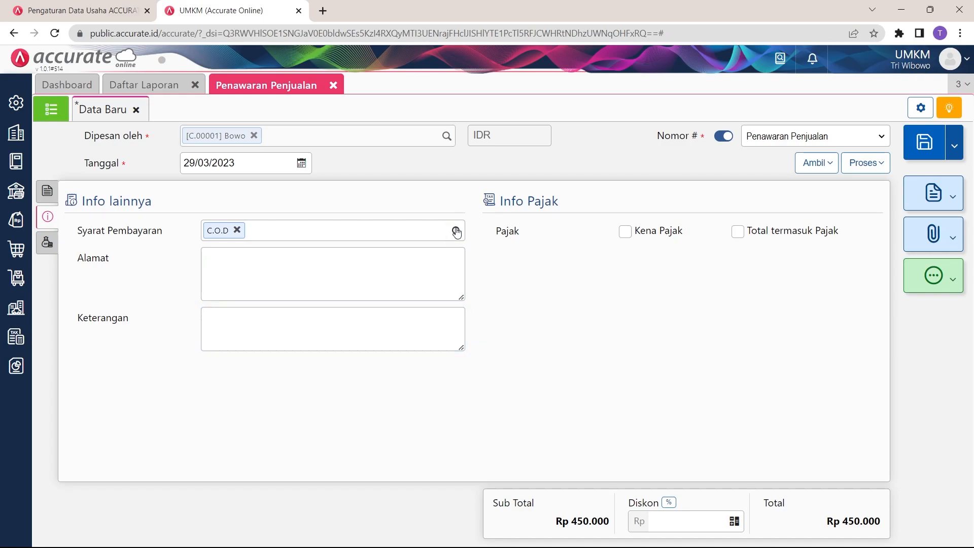
{"action": "scroll", "coordinate": [366, 375], "scroll_direction": "down", "scroll_amount": 2}
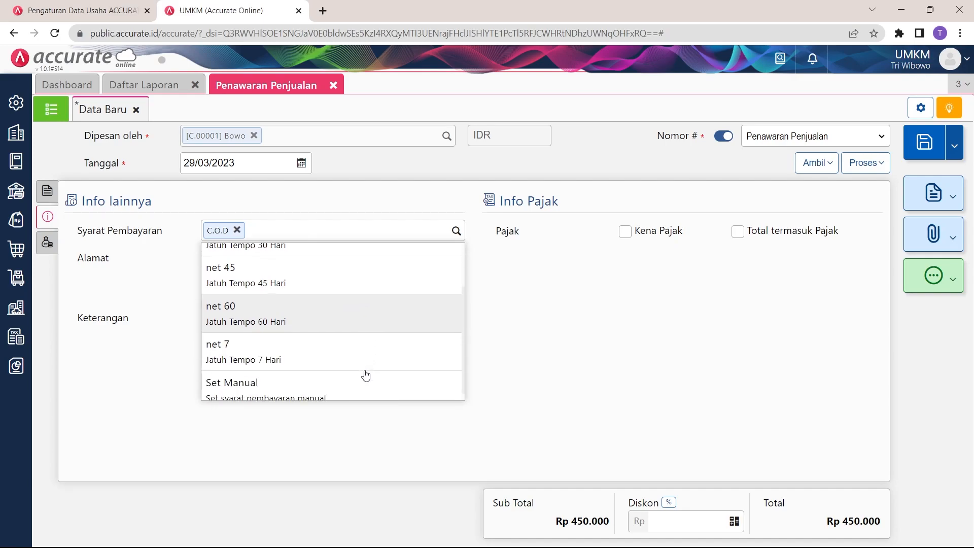
{"action": "left_click", "coordinate": [359, 215]}
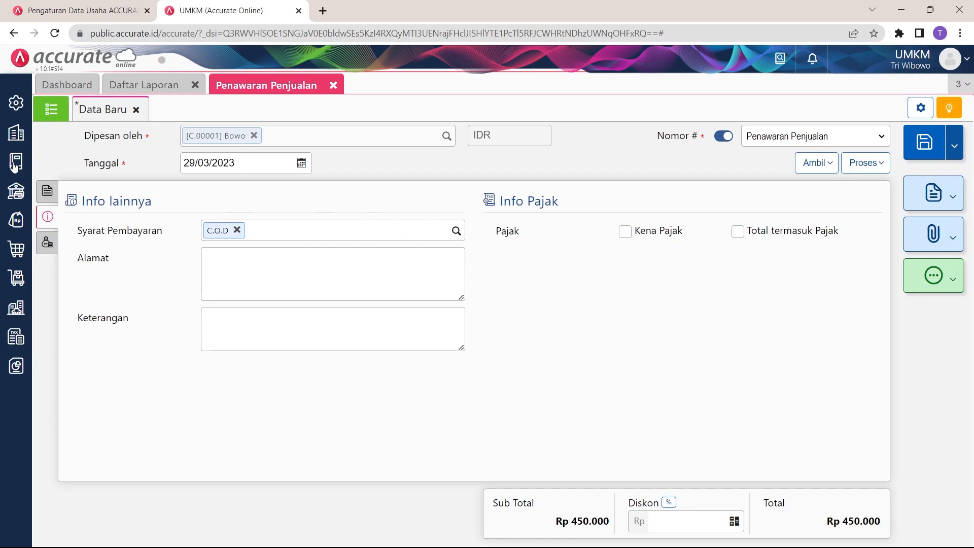
Step: Save the sales quotation and open the Penawaran Penjualan list to check its status
{"action": "left_click", "coordinate": [54, 194]}
{"action": "left_click", "coordinate": [933, 151]}
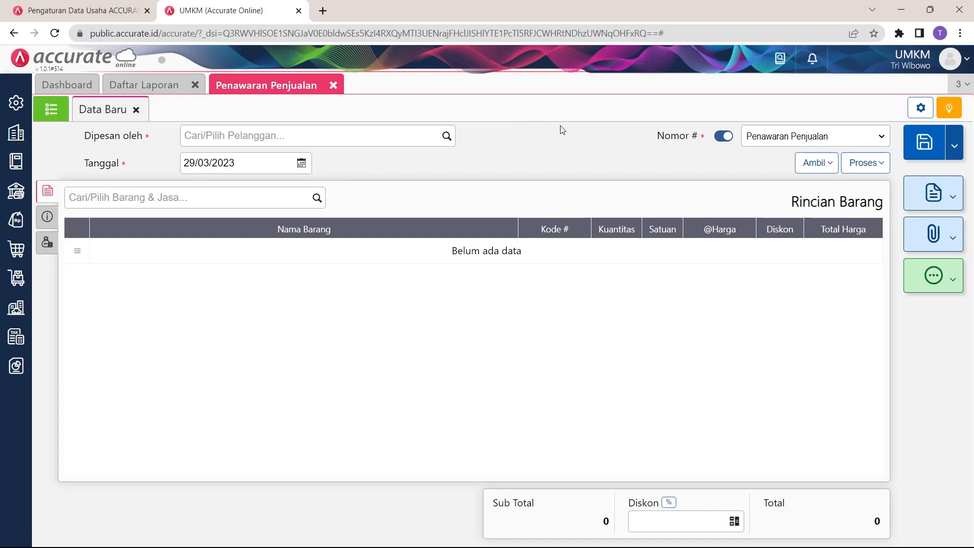
{"action": "left_click", "coordinate": [51, 108]}
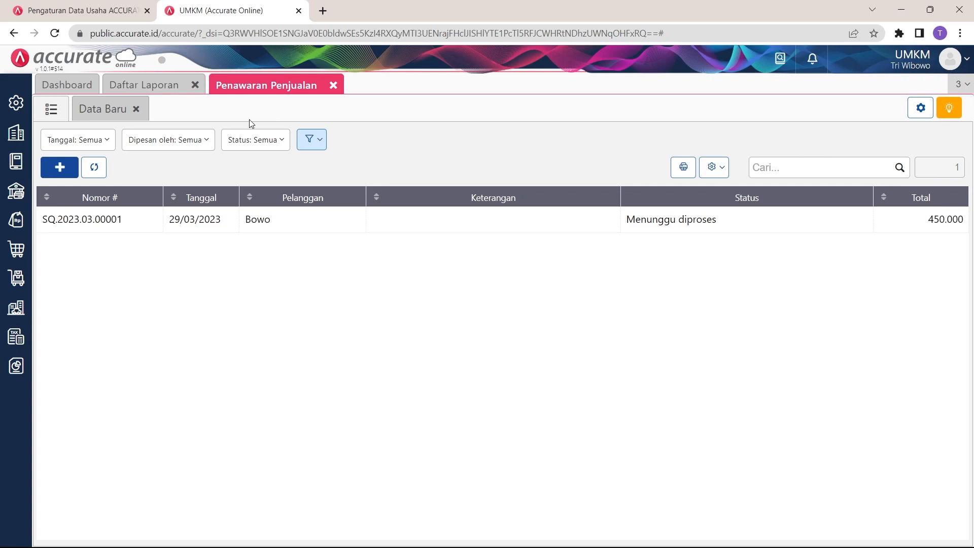
Step: Start a new Pesanan Penjualan and select the newly added customer in Dipesan oleh
{"action": "left_click", "coordinate": [11, 218]}
{"action": "left_click", "coordinate": [157, 292]}
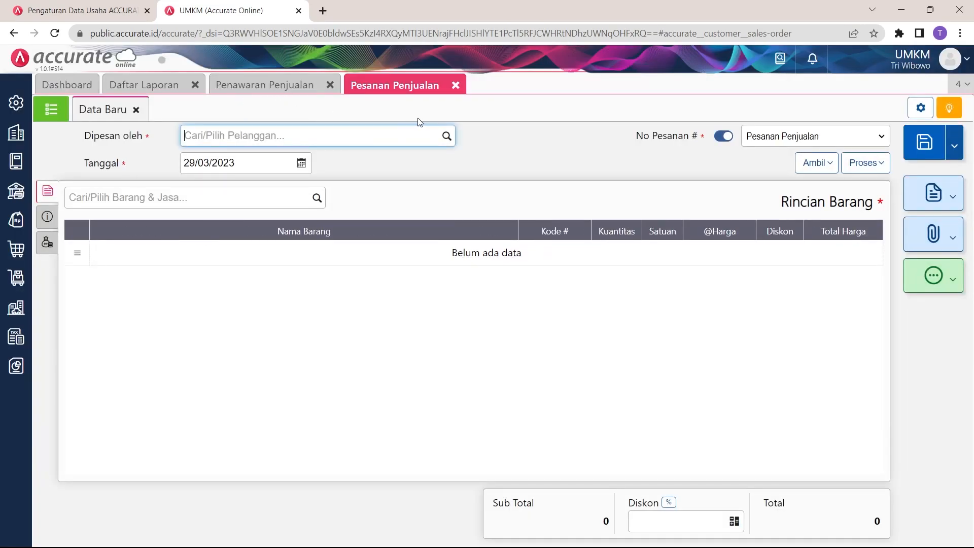
{"action": "left_click", "coordinate": [446, 135]}
{"action": "left_click", "coordinate": [219, 167]}
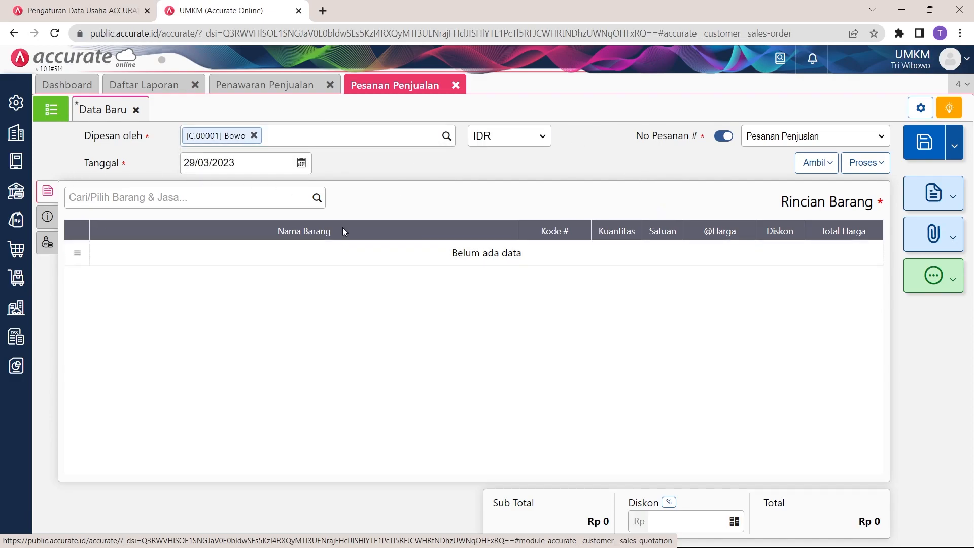
Step: Copy the Baju Gamis line into the sales order from the customer's saved Penawaran
{"action": "left_click", "coordinate": [817, 172]}
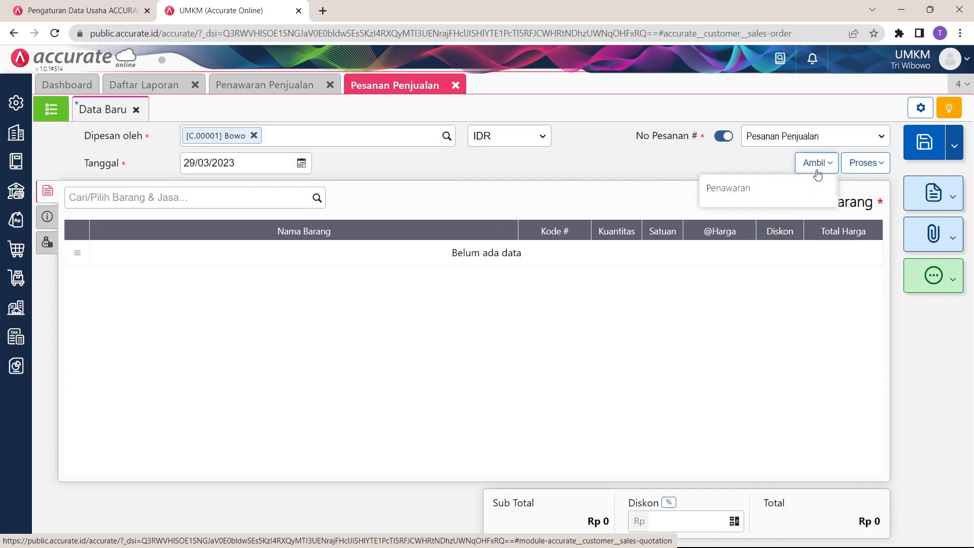
{"action": "left_click", "coordinate": [750, 188]}
{"action": "left_click", "coordinate": [512, 207]}
{"action": "left_click", "coordinate": [441, 248]}
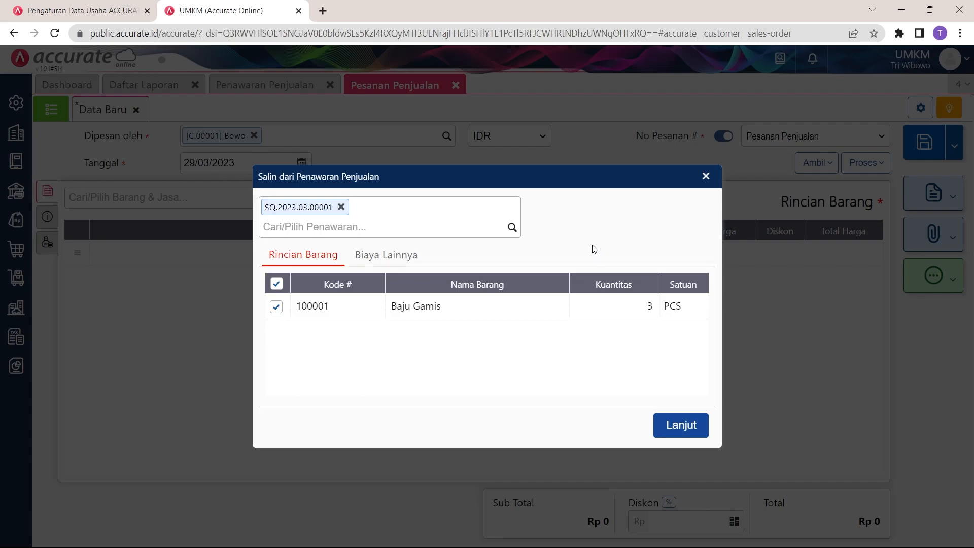
{"action": "left_click", "coordinate": [691, 429]}
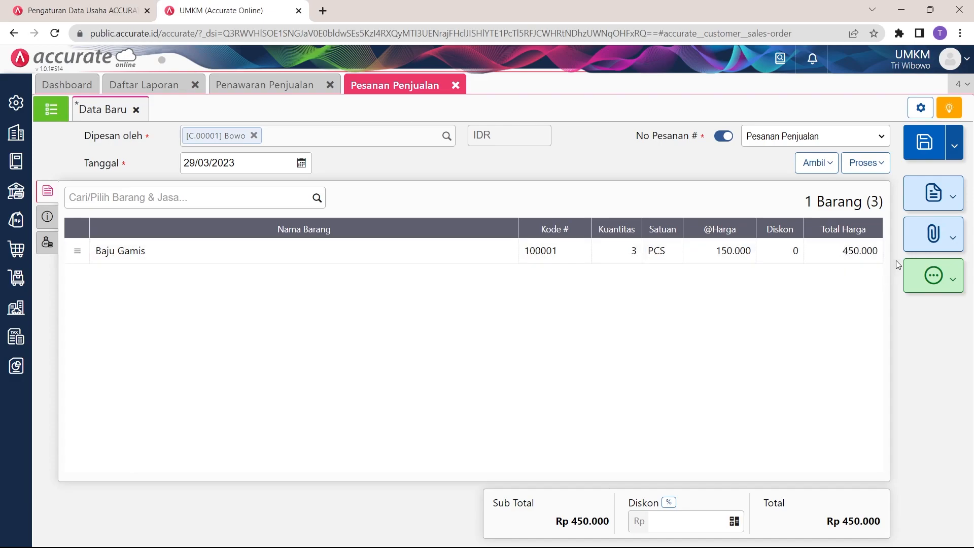
Step: Save the sales order and close Penawaran Penjualan and Pesanan Penjualan
{"action": "left_click", "coordinate": [47, 193]}
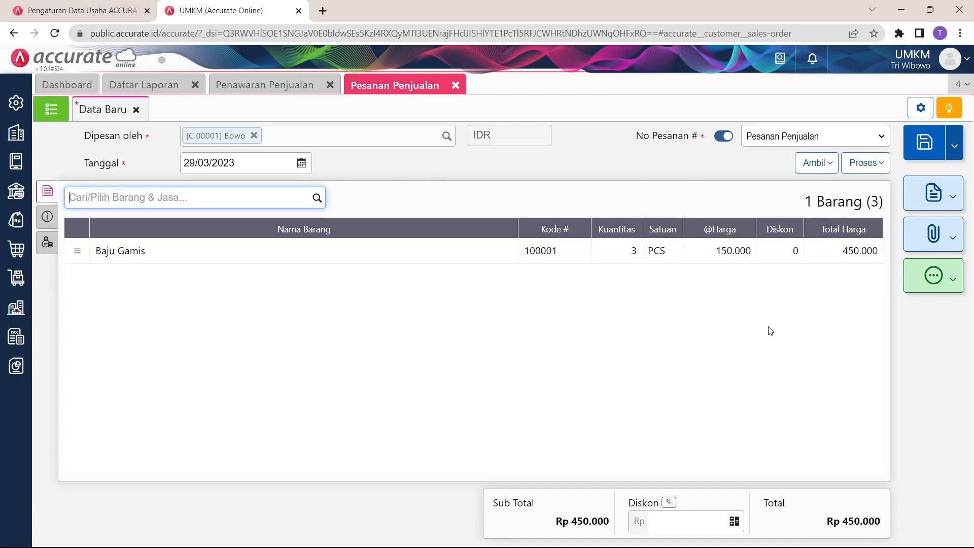
{"action": "left_click", "coordinate": [932, 154]}
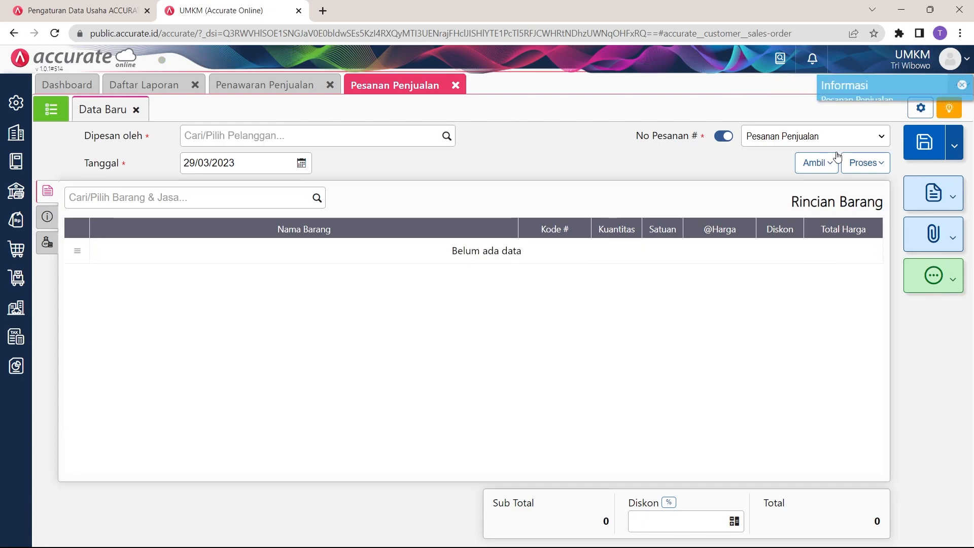
{"action": "left_click", "coordinate": [330, 85]}
{"action": "left_click", "coordinate": [324, 84]}
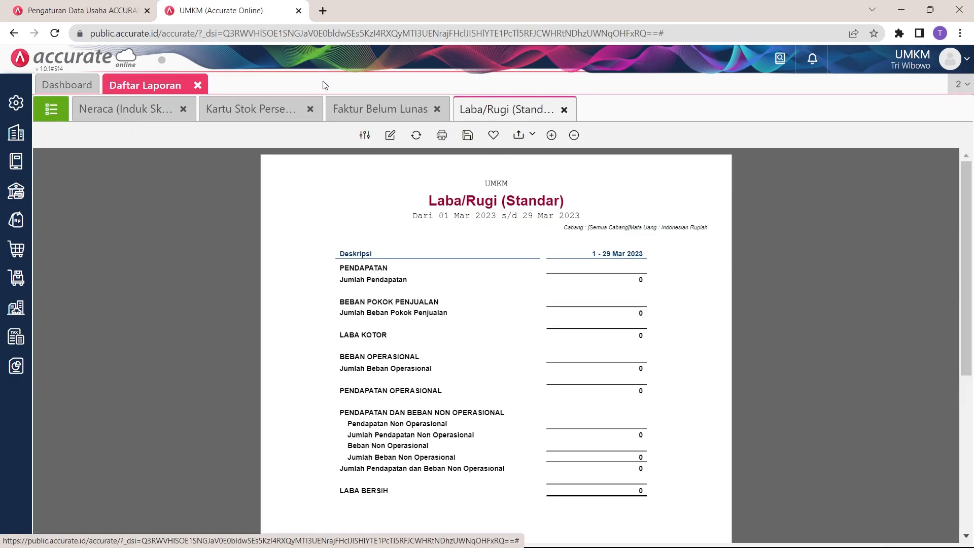
Step: Start a new Pengiriman Pesanan from the sales module and select the customer in Kirim ke
{"action": "left_click", "coordinate": [5, 254]}
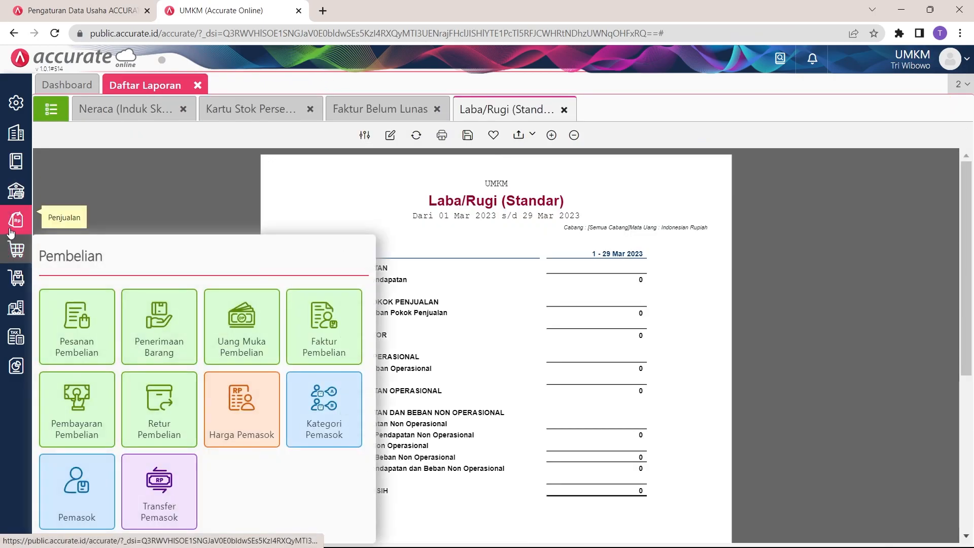
{"action": "left_click", "coordinate": [8, 219]}
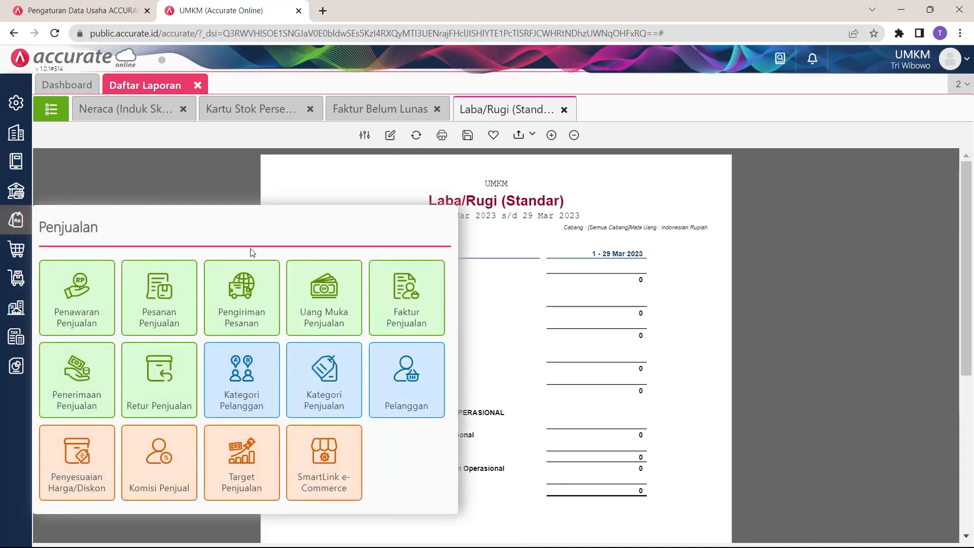
{"action": "left_click", "coordinate": [252, 271]}
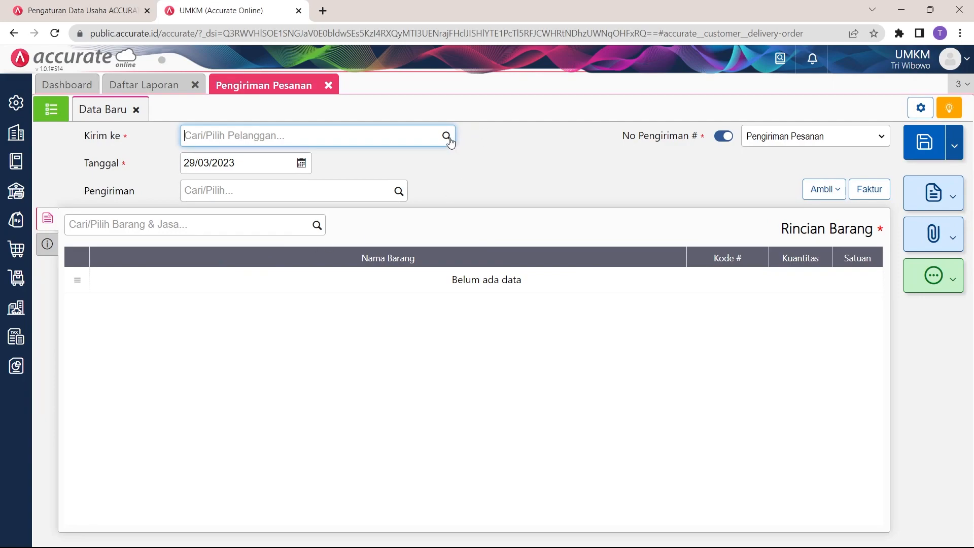
{"action": "left_click", "coordinate": [449, 138]}
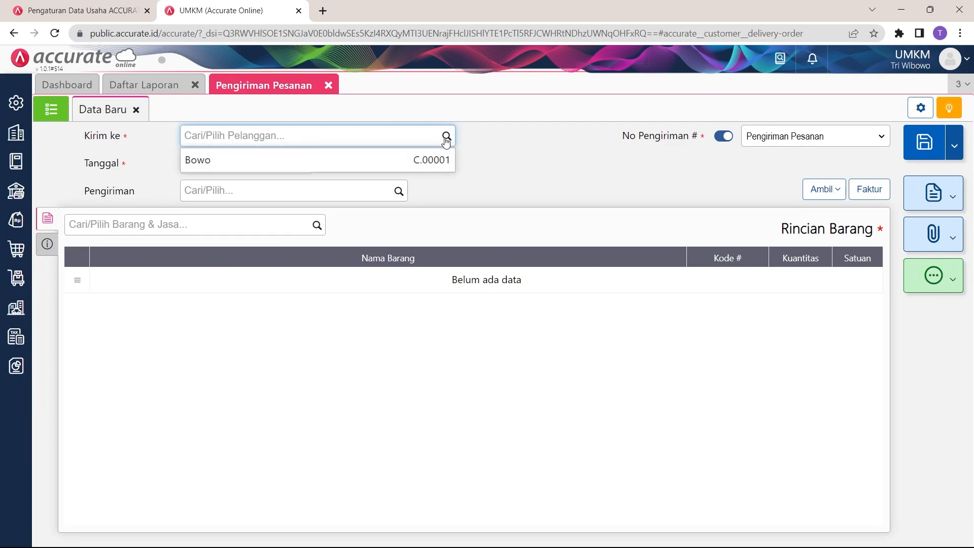
{"action": "left_click", "coordinate": [357, 168]}
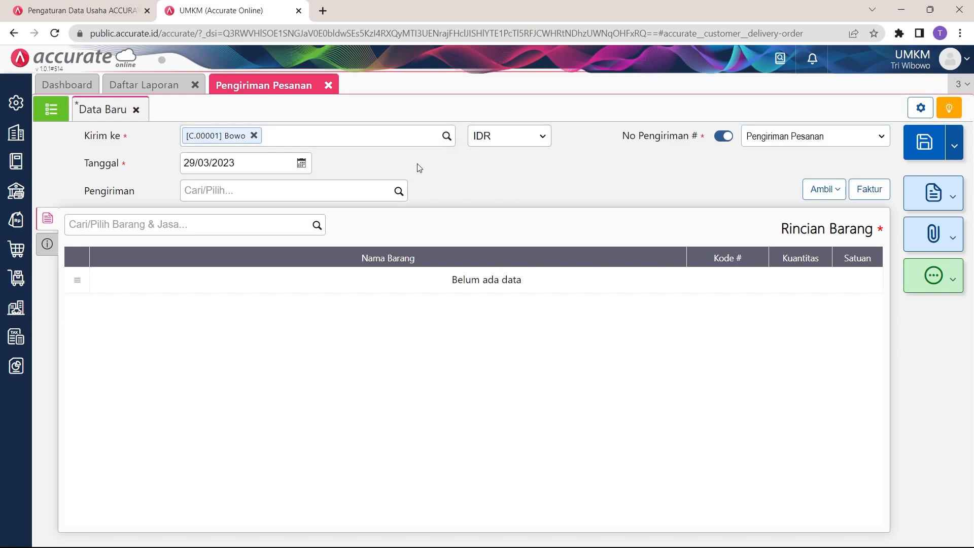
Step: Copy the Baju Gamis line into the delivery from the customer's saved Pesanan dated 29/03/2023
{"action": "left_click", "coordinate": [831, 198]}
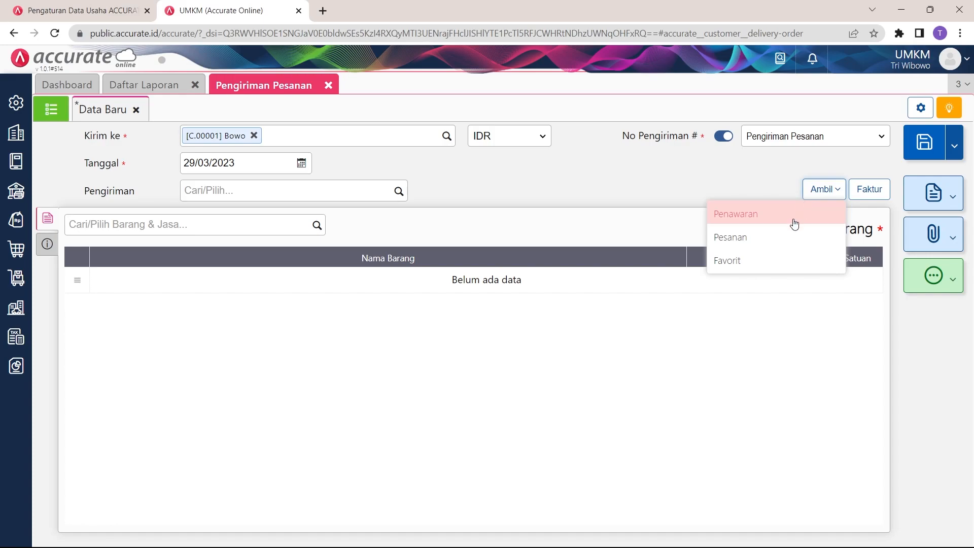
{"action": "left_click", "coordinate": [748, 242]}
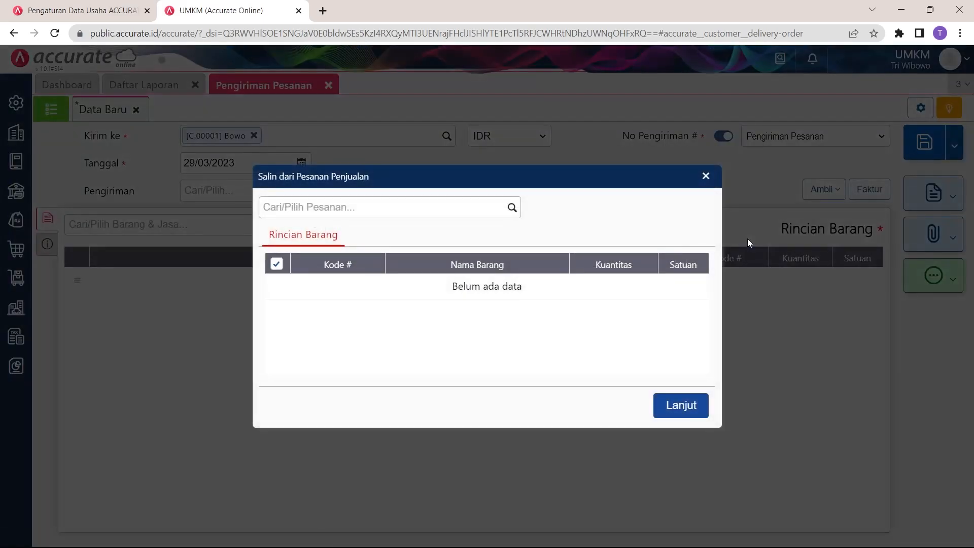
{"action": "left_click", "coordinate": [512, 208]}
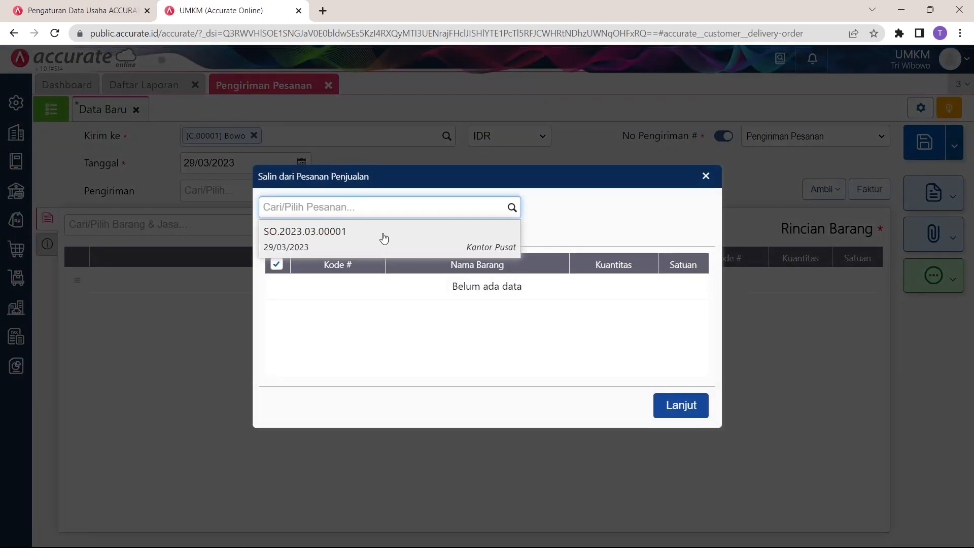
{"action": "left_click", "coordinate": [383, 237]}
{"action": "left_click", "coordinate": [683, 424]}
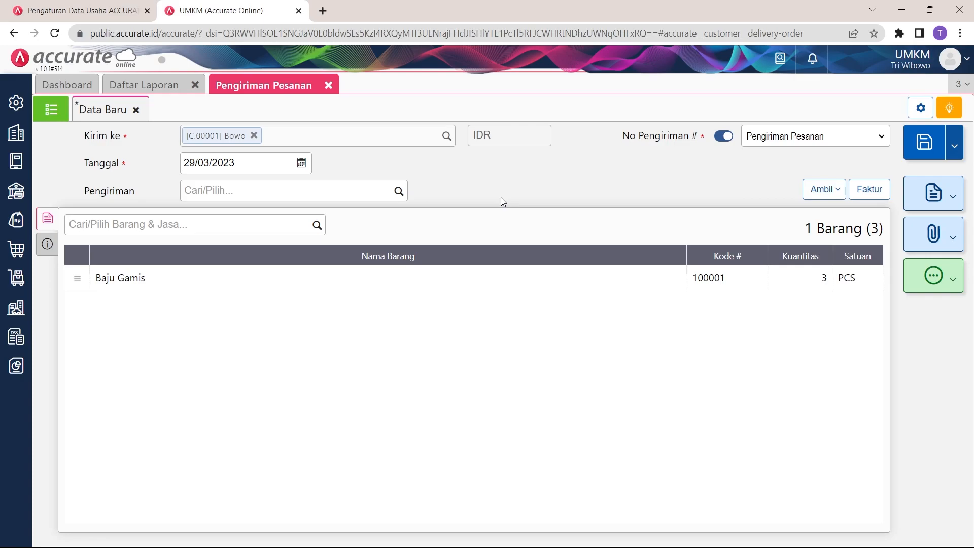
Step: Save the Pengiriman Pesanan for Baju Gamis
{"action": "left_click", "coordinate": [135, 87]}
{"action": "left_click", "coordinate": [262, 84]}
{"action": "left_click", "coordinate": [924, 142]}
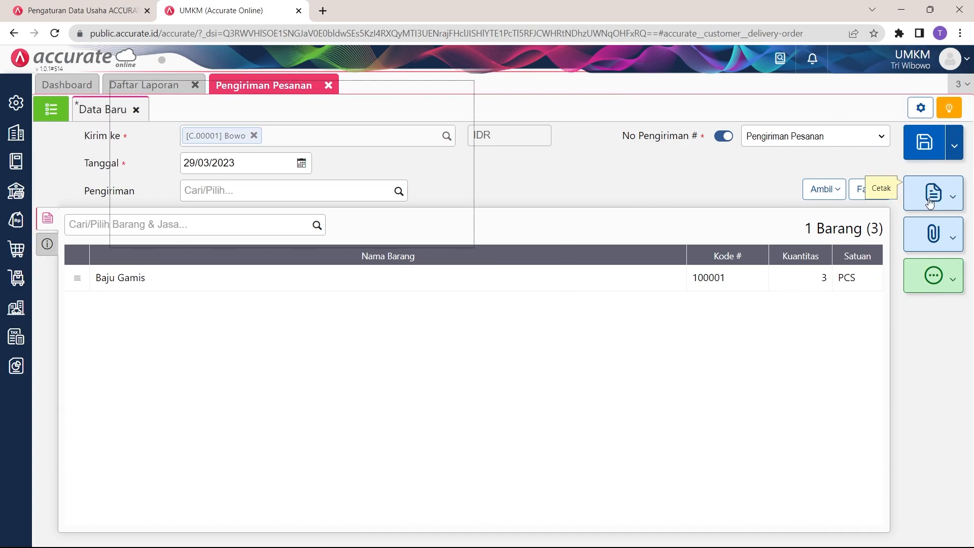
Step: Refresh the Neraca (Induk Skontro) report and examine the Persediaan and Persediaan Terkirim values
{"action": "left_click", "coordinate": [153, 84]}
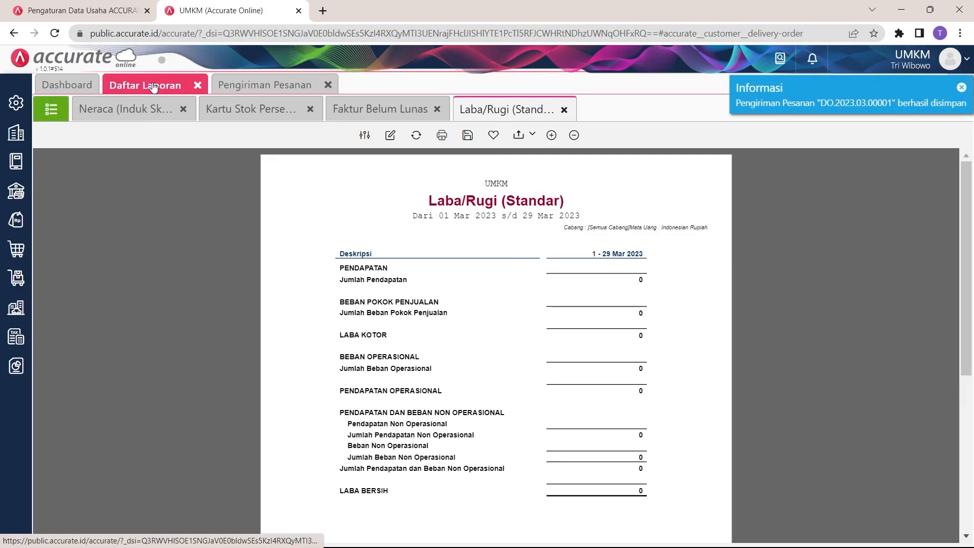
{"action": "left_click", "coordinate": [148, 111]}
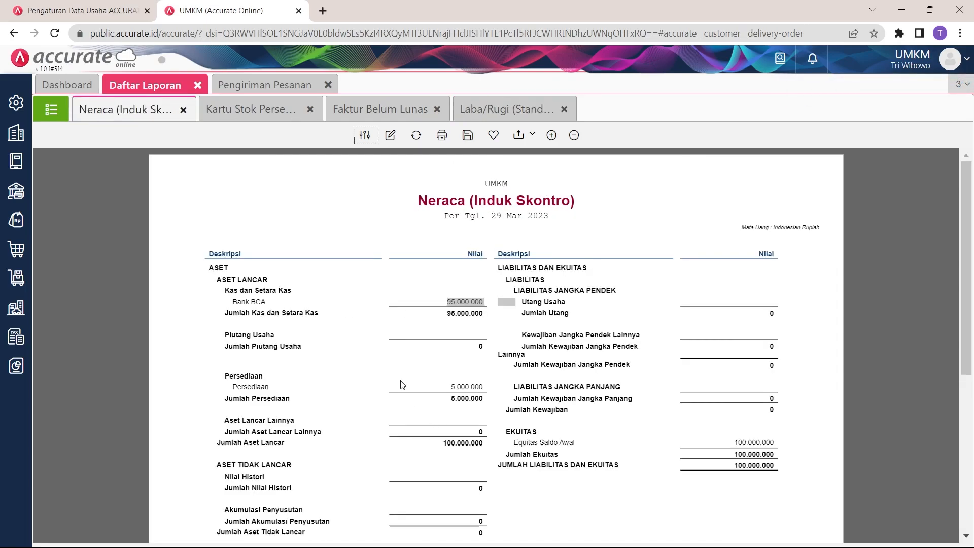
{"action": "double_click", "coordinate": [467, 387]}
{"action": "left_click", "coordinate": [416, 136]}
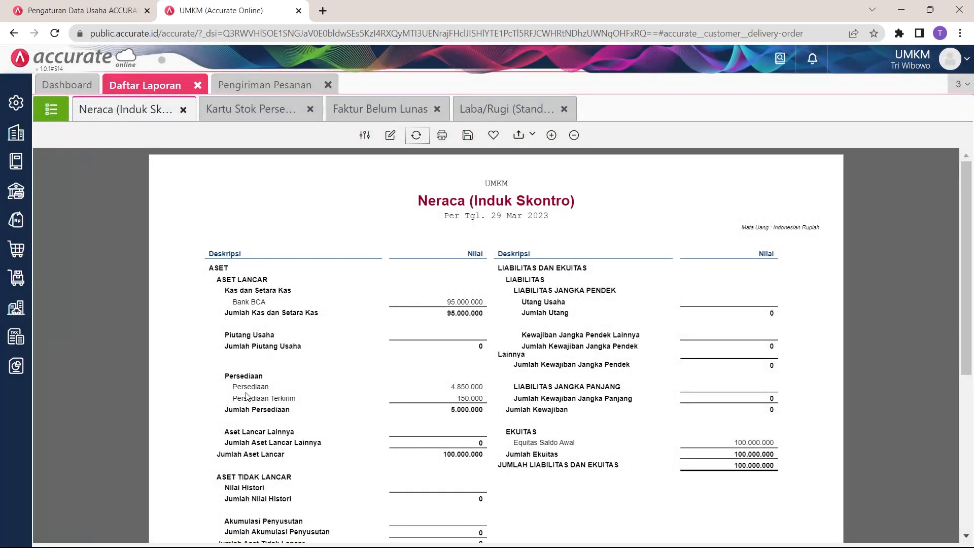
{"action": "left_click_drag", "start_coordinate": [216, 399], "coordinate": [291, 400]}
{"action": "left_click_drag", "start_coordinate": [454, 400], "coordinate": [495, 403]}
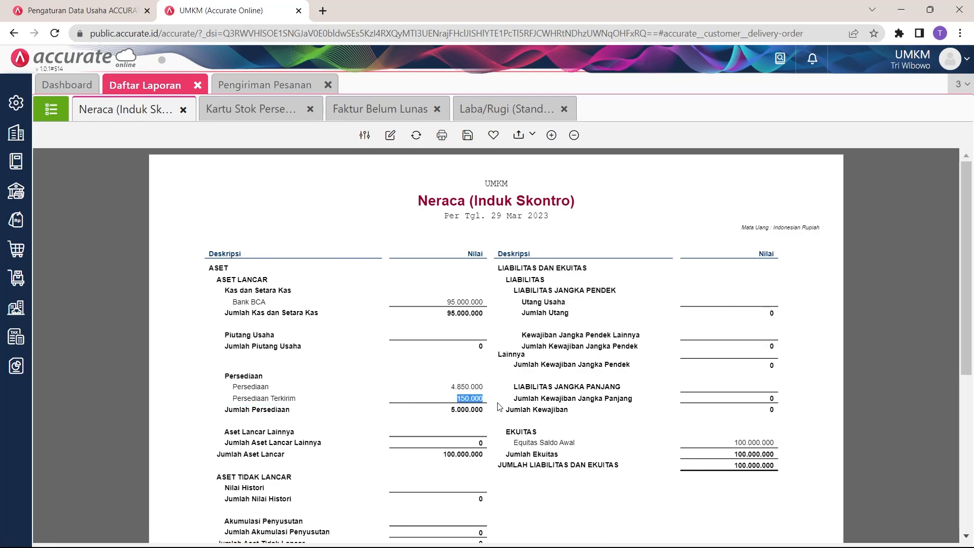
Step: Open the Rincian Buku Besar behind the Persediaan Terkirim value to review its transactions, and close it again
{"action": "left_click", "coordinate": [520, 496]}
{"action": "left_click", "coordinate": [467, 401]}
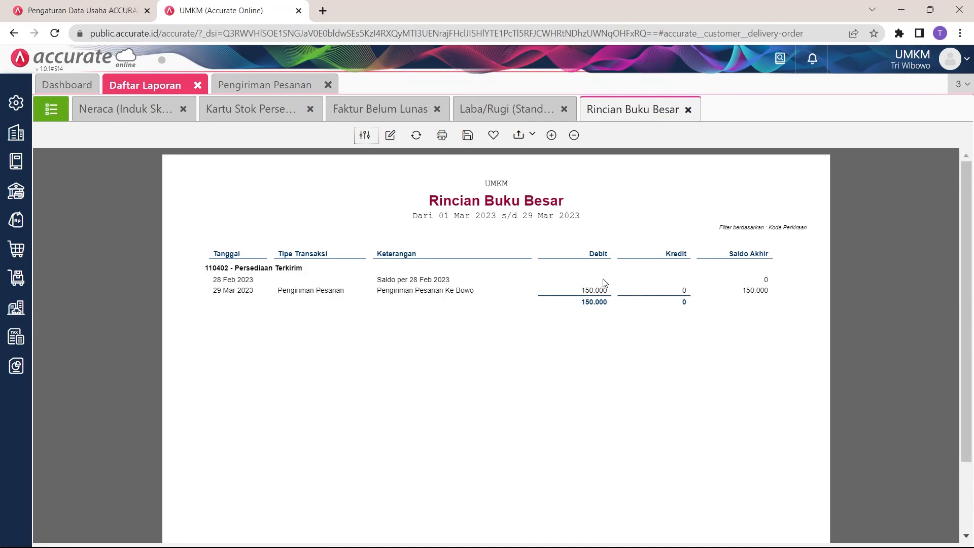
{"action": "left_click", "coordinate": [688, 110]}
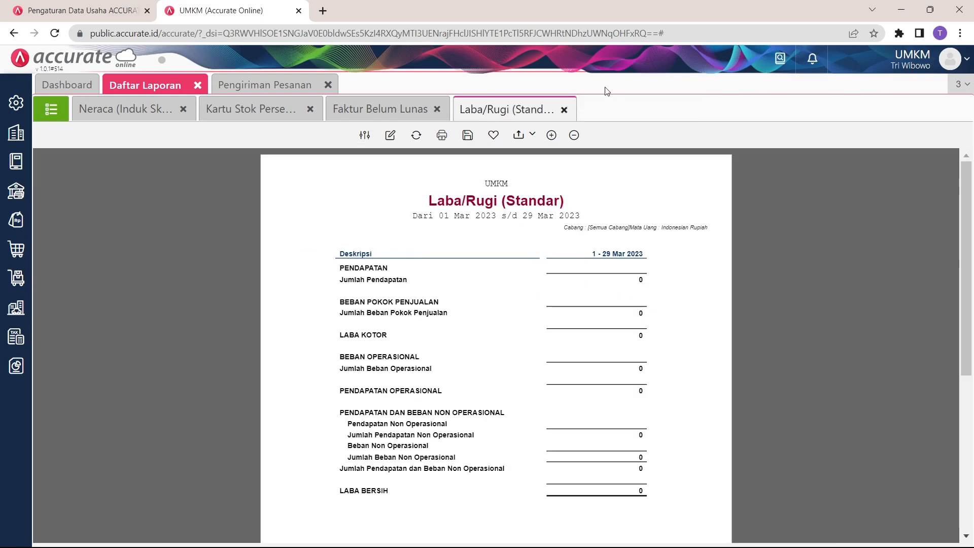
Step: Refresh the Kartu Stok Persediaan report and check the final Baju Gamis quantity following the delivery
{"action": "left_click", "coordinate": [264, 118]}
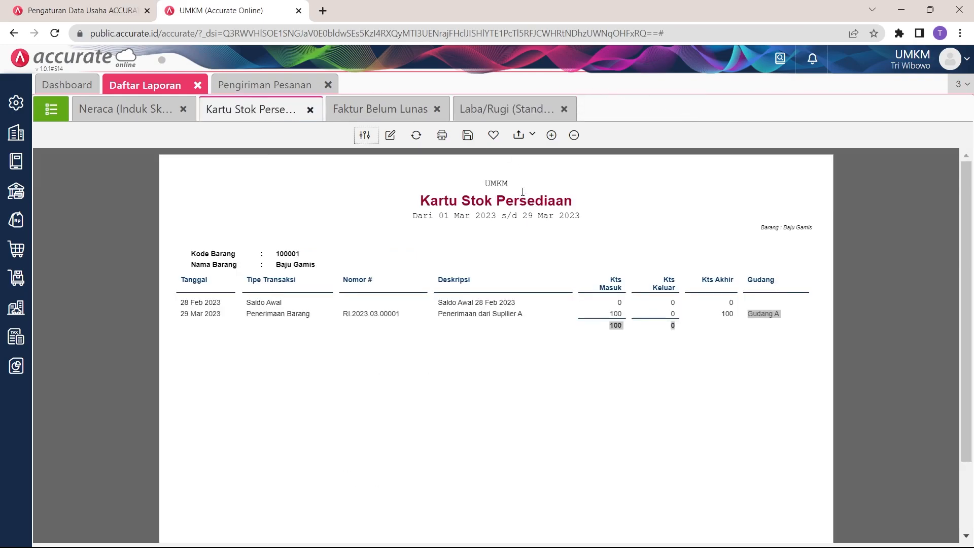
{"action": "left_click", "coordinate": [416, 136]}
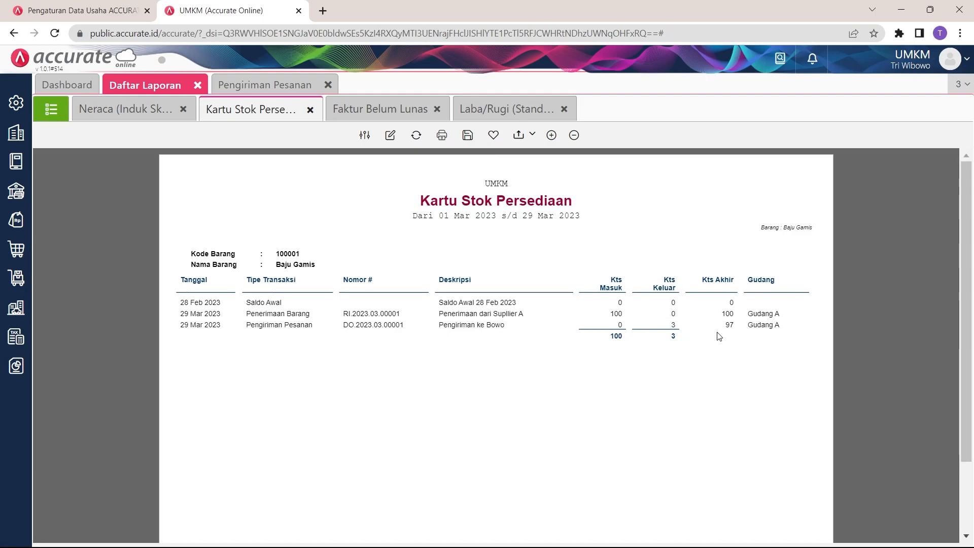
{"action": "left_click_drag", "start_coordinate": [721, 328], "coordinate": [742, 330]}
Step: Close Pengiriman Pesanan and start a new Faktur Penjualan with the same customer selected in Pelanggan
{"action": "left_click", "coordinate": [259, 86]}
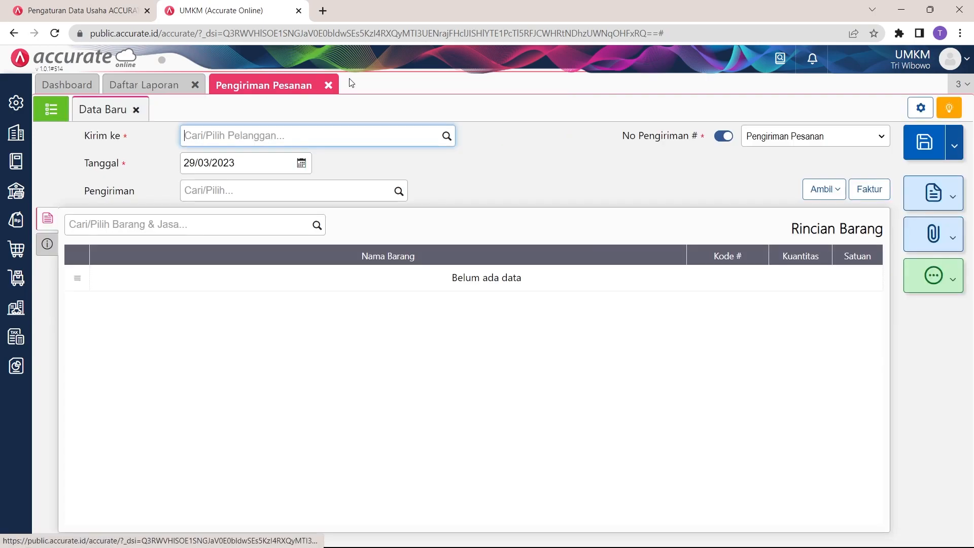
{"action": "left_click", "coordinate": [329, 85]}
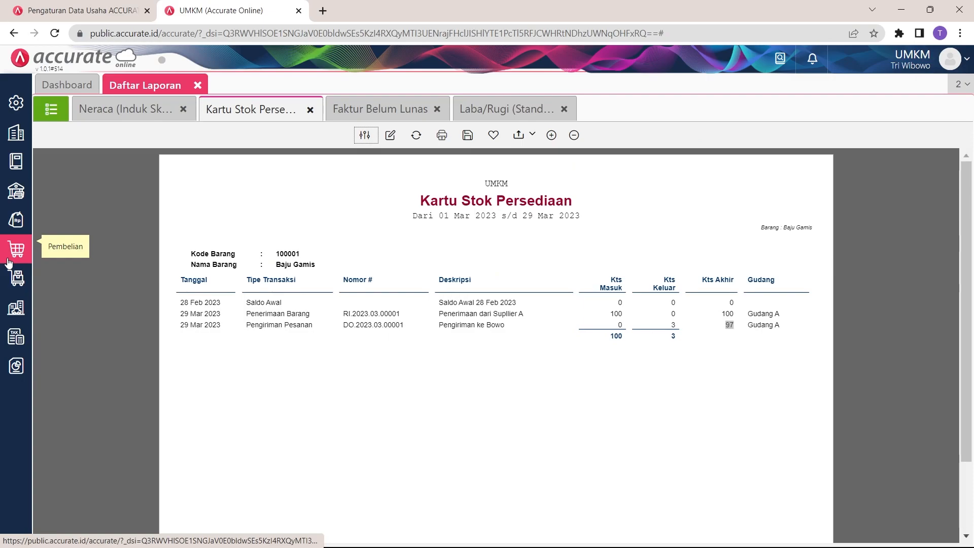
{"action": "left_click", "coordinate": [15, 219]}
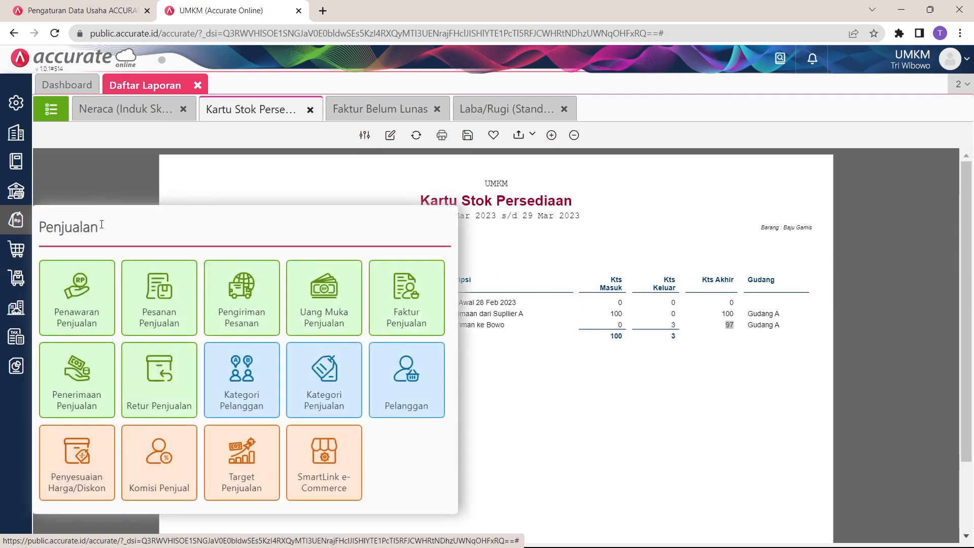
{"action": "left_click", "coordinate": [402, 295]}
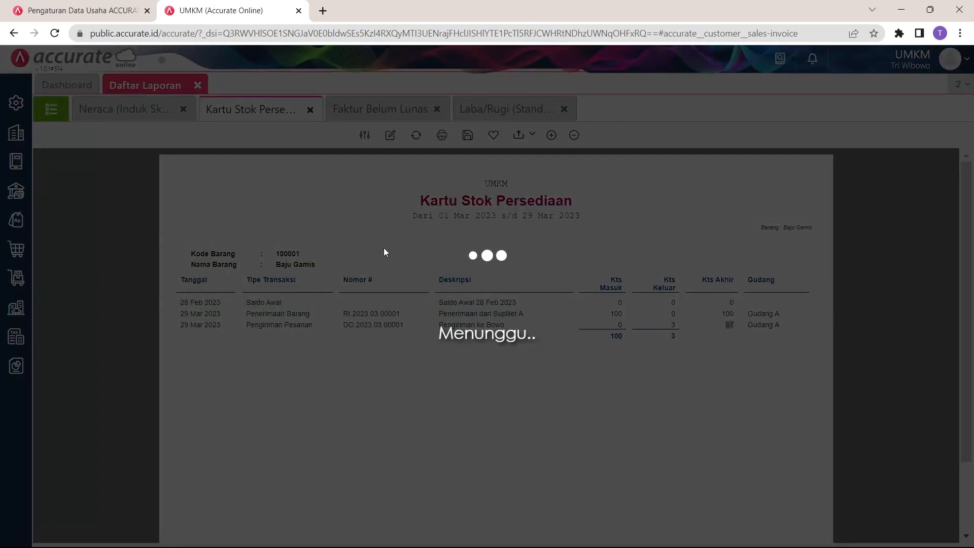
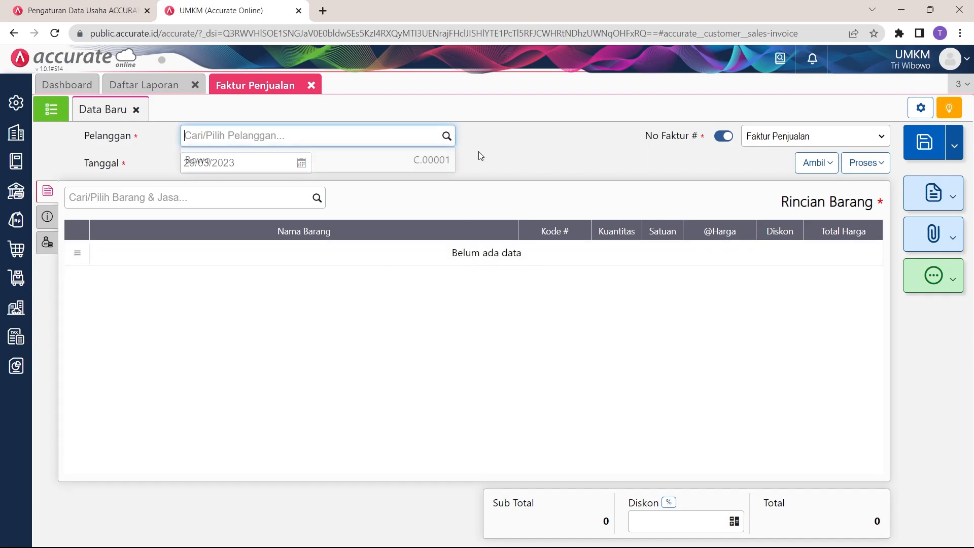
{"action": "left_click", "coordinate": [365, 160]}
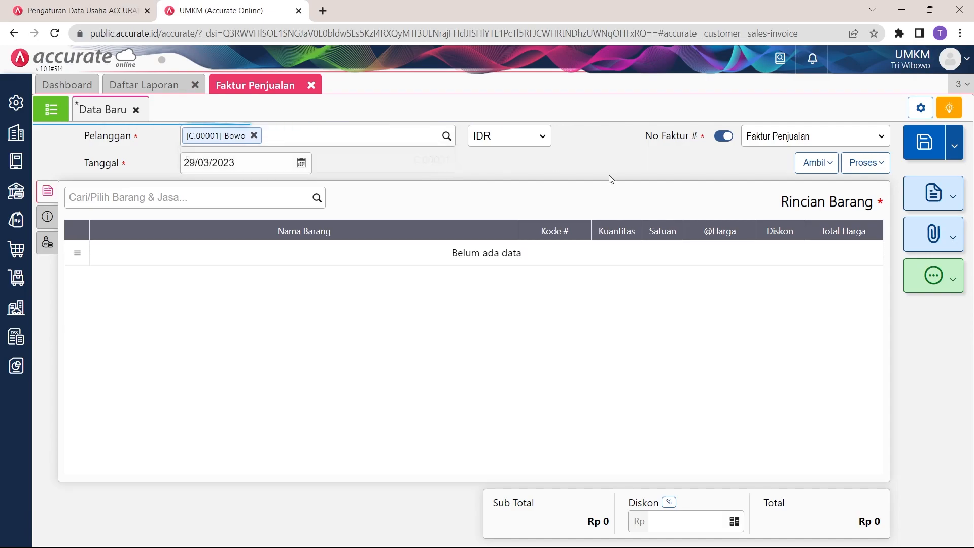
Step: Fill the sales invoice with the Baju Gamis line from the customer's saved Pengiriman and save it, closing Faktur Penjualan
{"action": "left_click", "coordinate": [823, 162]}
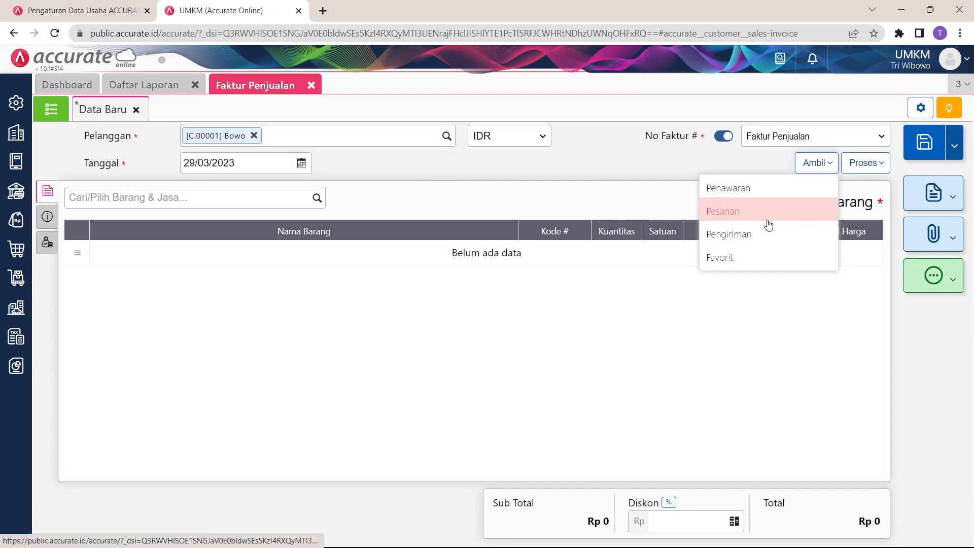
{"action": "left_click", "coordinate": [744, 234]}
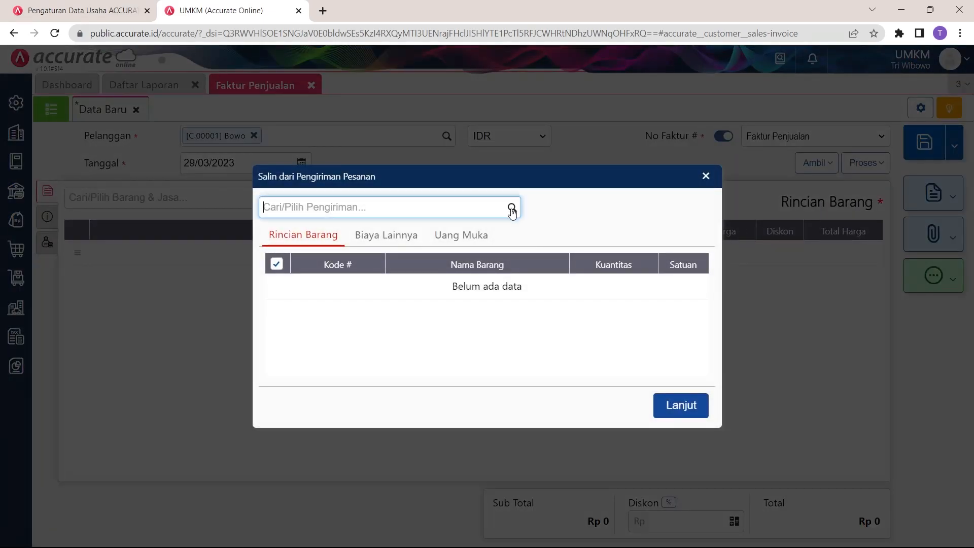
{"action": "left_click", "coordinate": [413, 233]}
{"action": "left_click", "coordinate": [670, 435]}
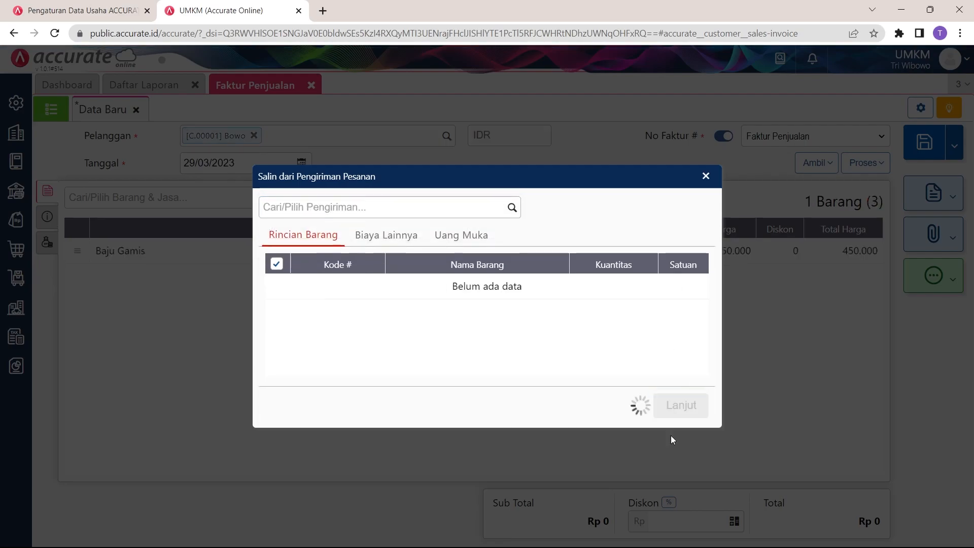
{"action": "left_click", "coordinate": [919, 157]}
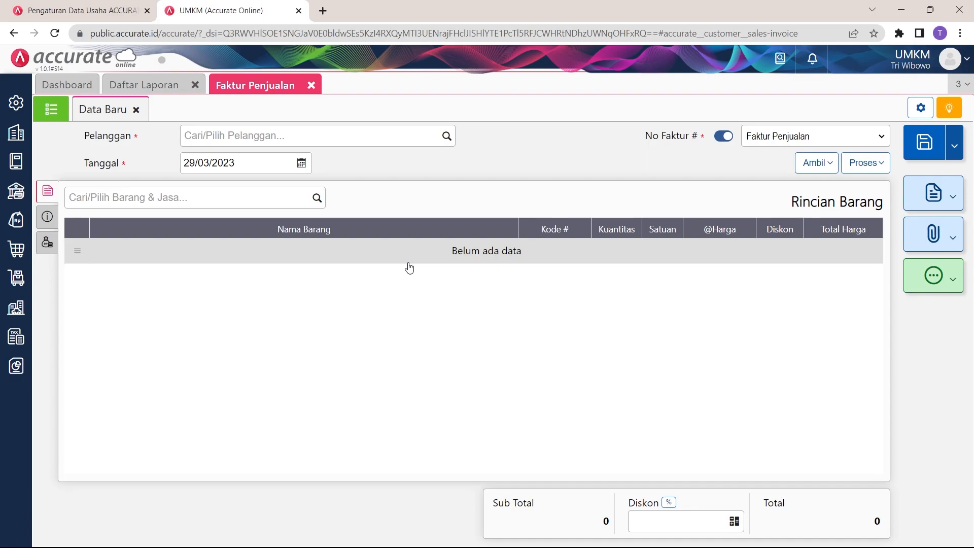
{"action": "left_click", "coordinate": [311, 85]}
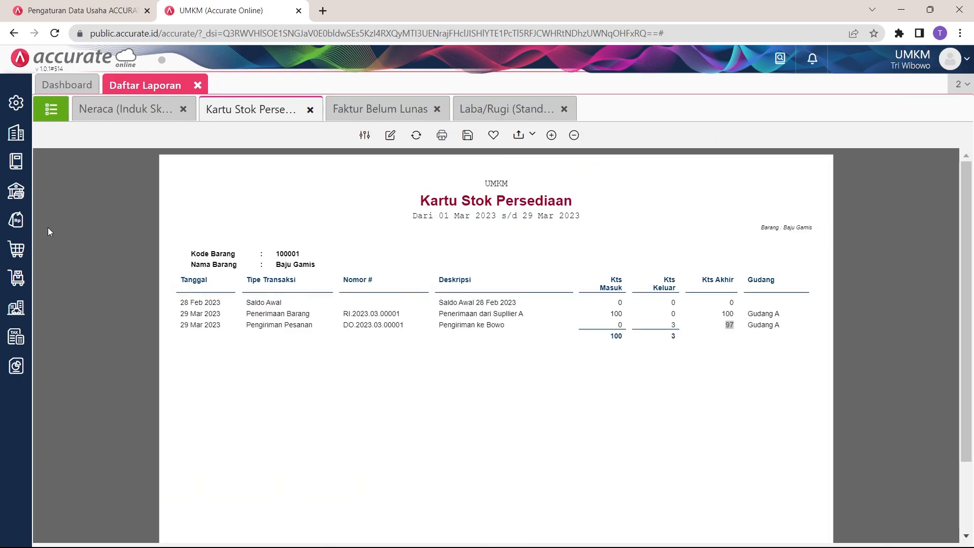
Step: Open a new Penerimaan Penjualan form from the sales module
{"action": "left_click", "coordinate": [16, 220]}
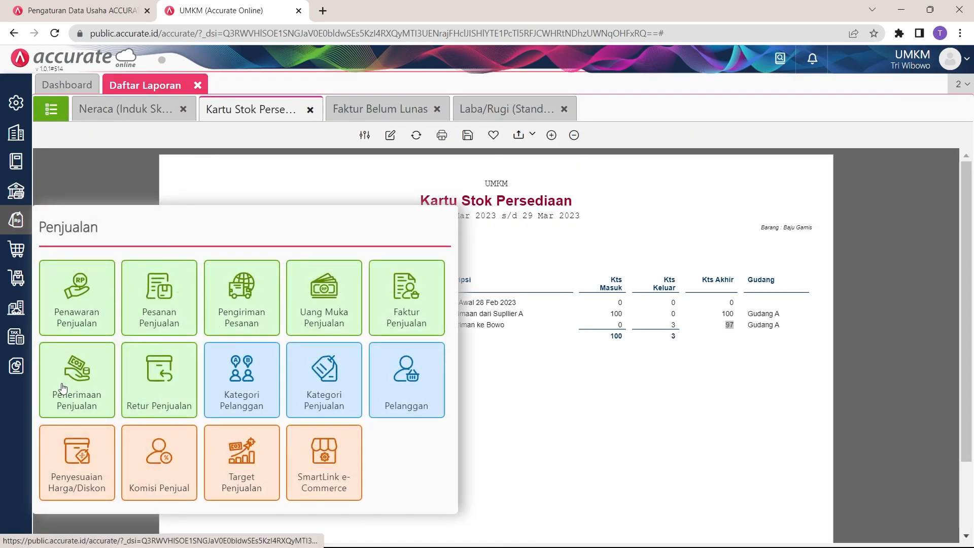
{"action": "left_click", "coordinate": [63, 388]}
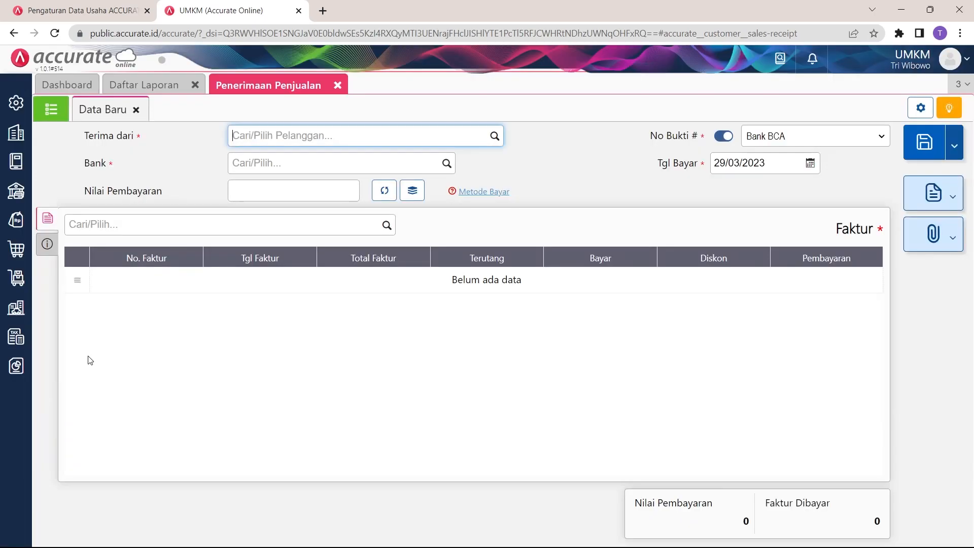
Step: Refresh the Faktur Belum Lunas report and examine the customer's outstanding sales invoice
{"action": "left_click", "coordinate": [153, 86]}
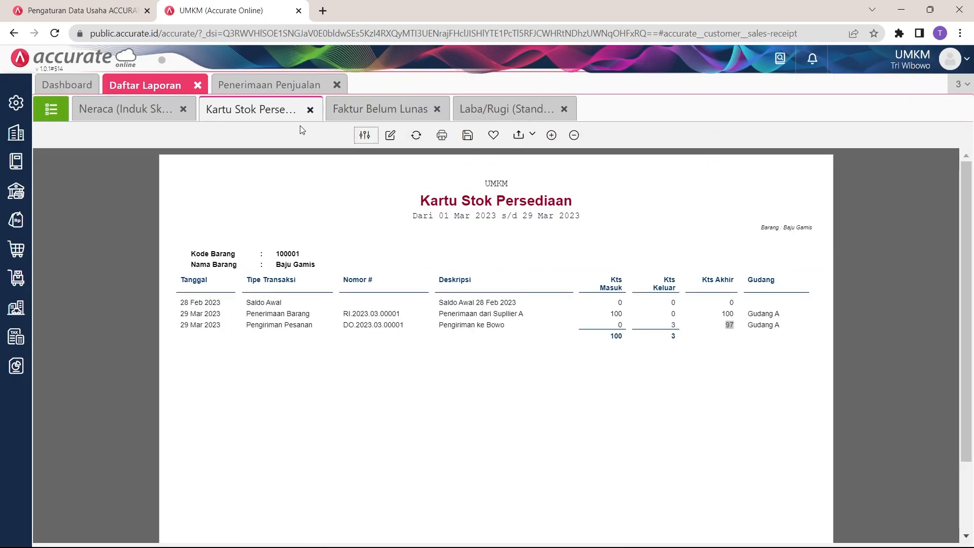
{"action": "left_click", "coordinate": [381, 109]}
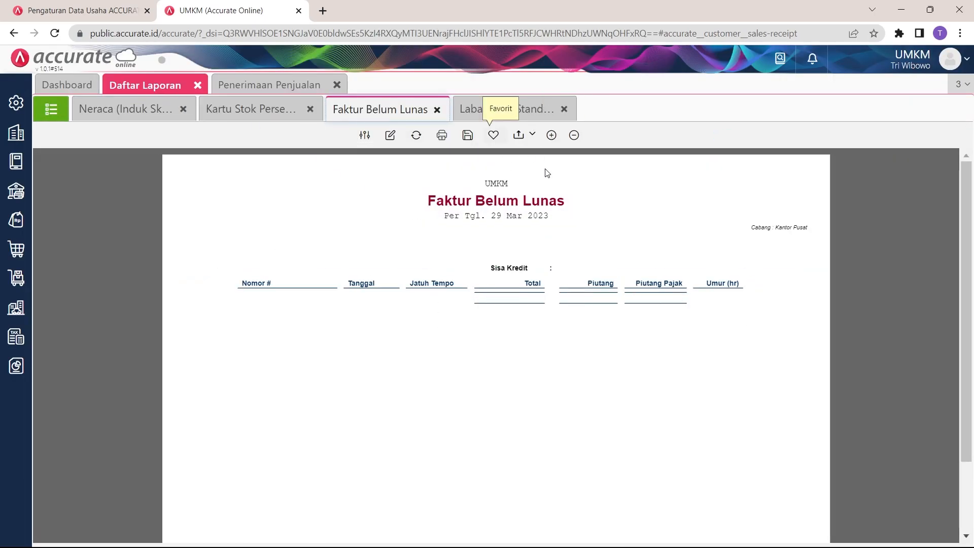
{"action": "left_click", "coordinate": [420, 134]}
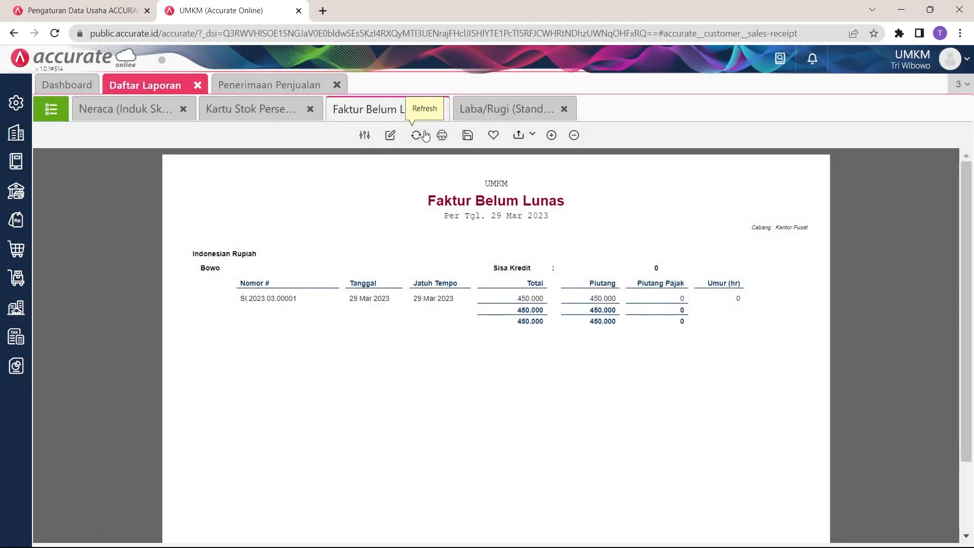
{"action": "left_click_drag", "start_coordinate": [198, 269], "coordinate": [513, 302]}
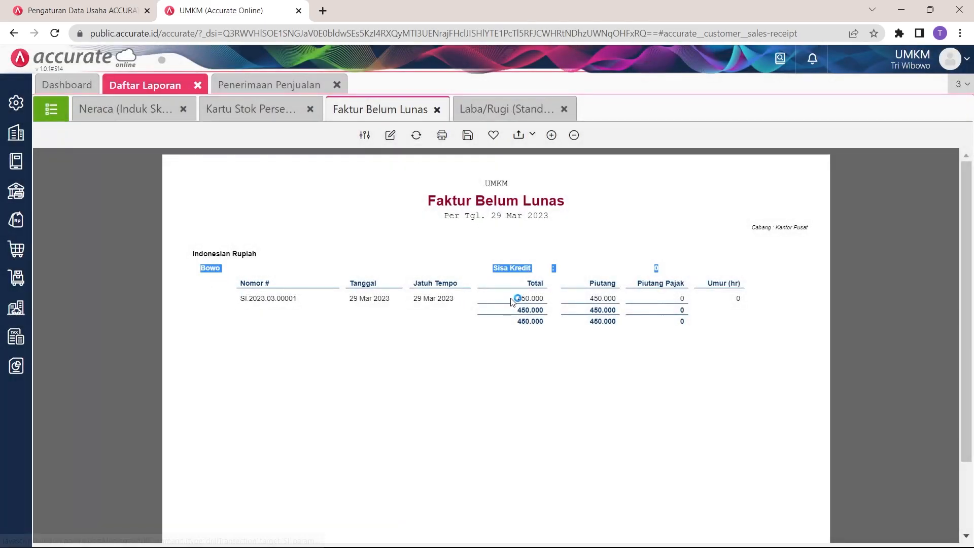
Step: Return to the new Penerimaan Penjualan form and select the customer in Terima dari and Kas Kecil as Bank
{"action": "double_click", "coordinate": [519, 299]}
{"action": "left_click", "coordinate": [541, 402]}
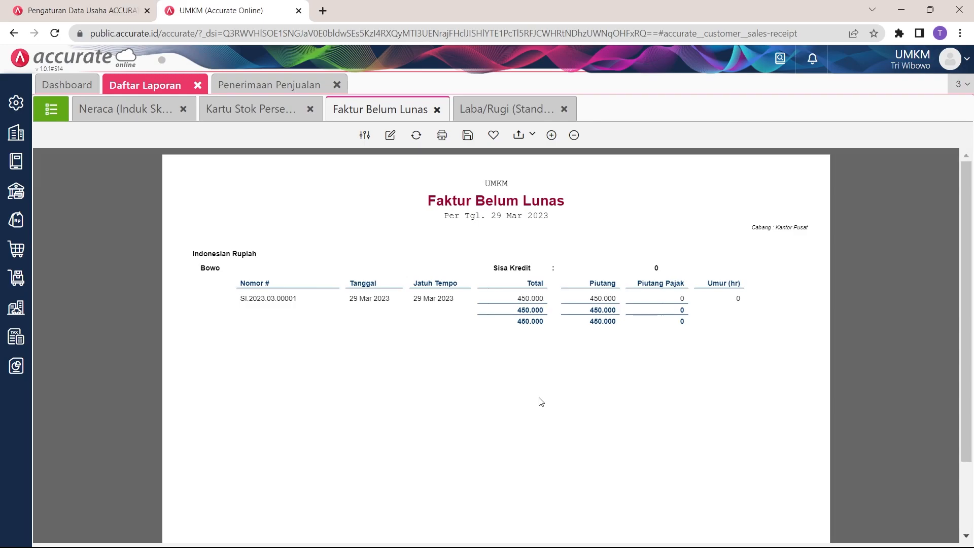
{"action": "left_click", "coordinate": [260, 82]}
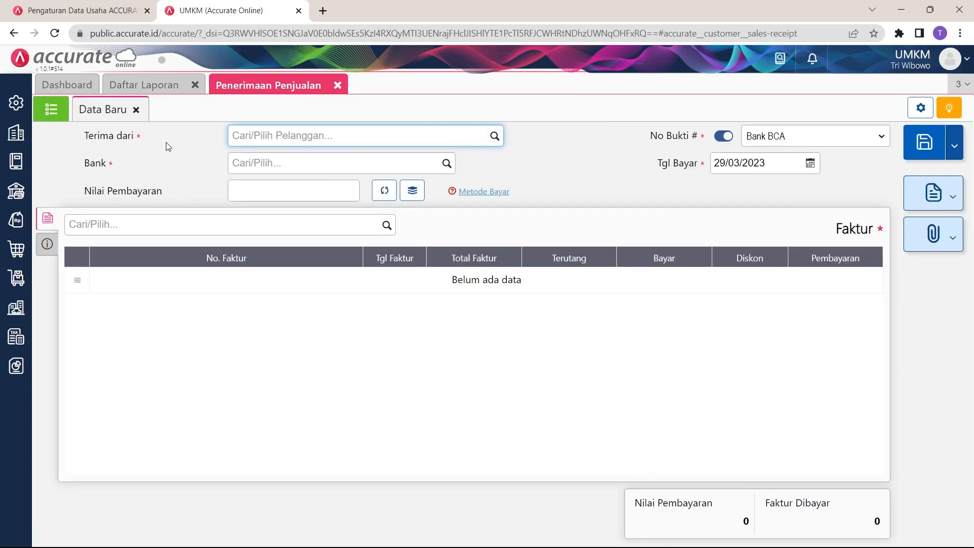
{"action": "left_click", "coordinate": [495, 136]}
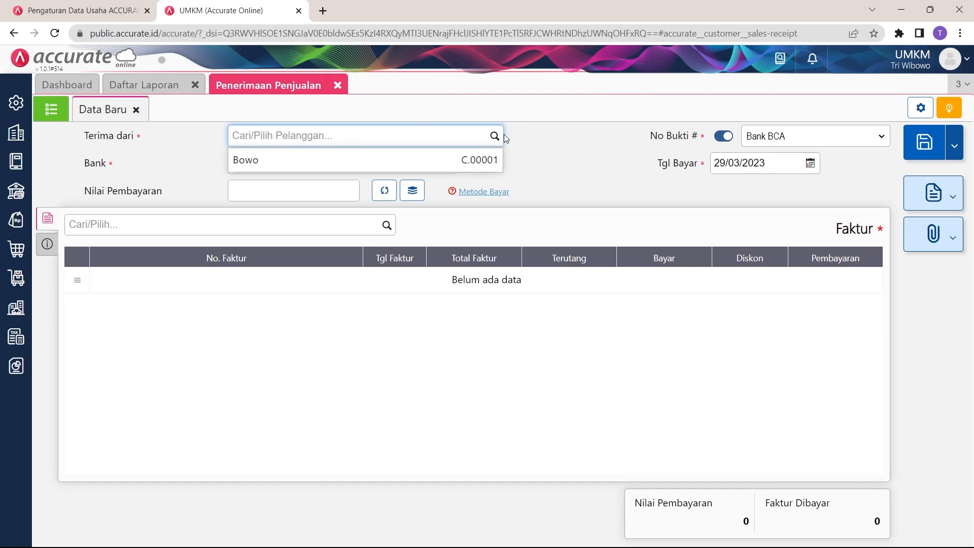
{"action": "left_click", "coordinate": [287, 167]}
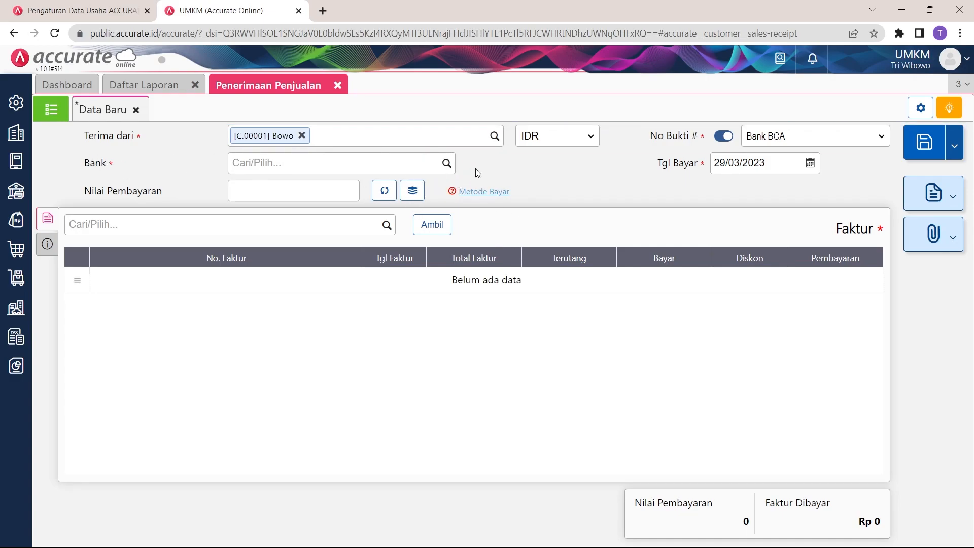
{"action": "left_click", "coordinate": [447, 163]}
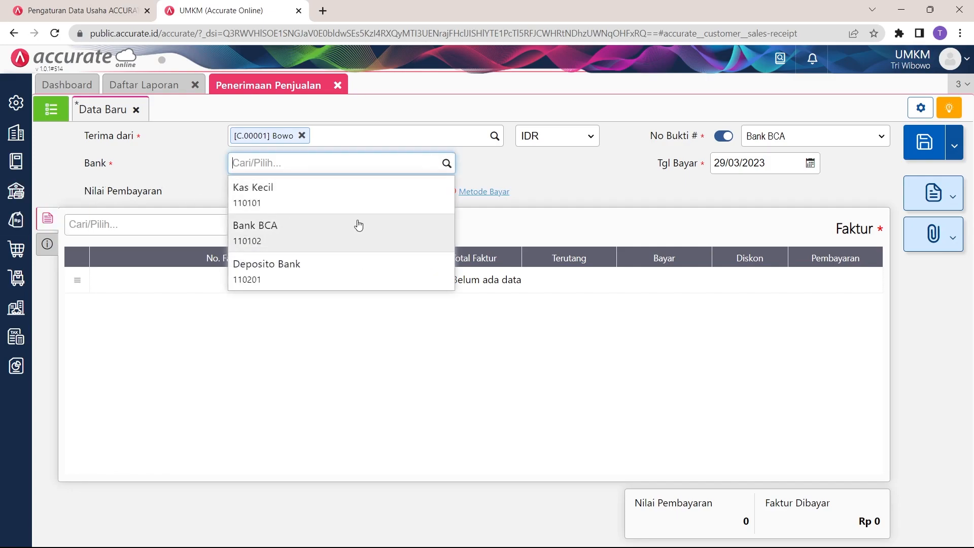
{"action": "left_click", "coordinate": [418, 198]}
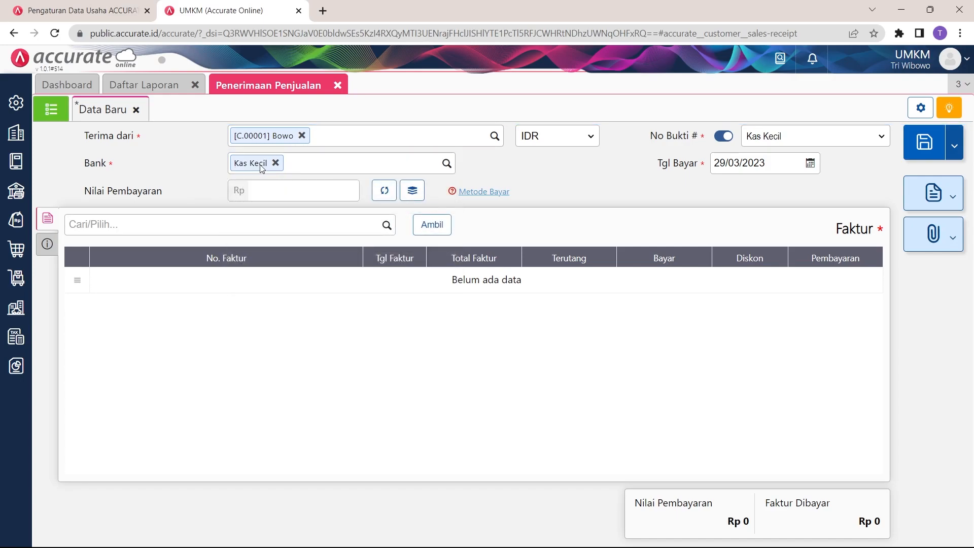
Step: Save the sales receipt with the customer's unpaid invoice fetched in full and Nilai Pembayaran calculated at 450.000
{"action": "left_click", "coordinate": [431, 224]}
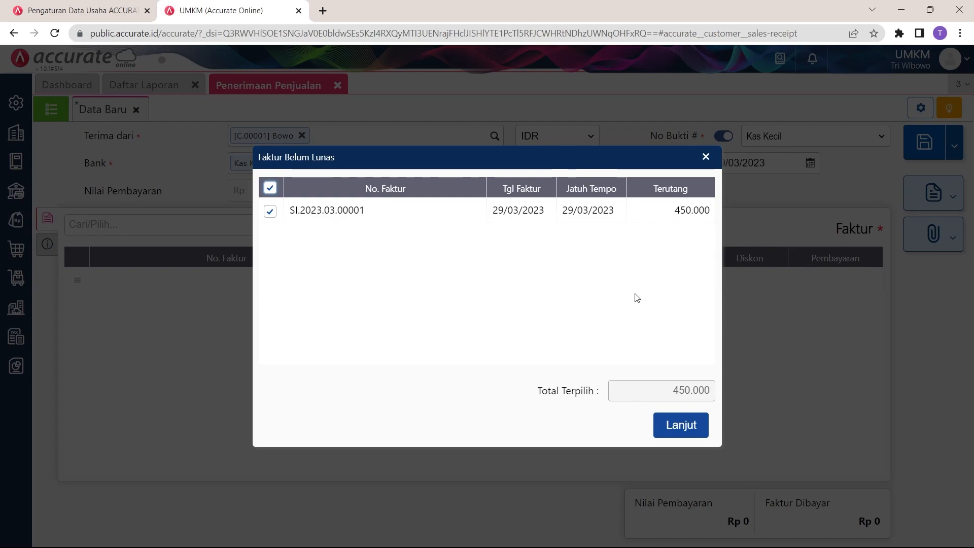
{"action": "left_click", "coordinate": [676, 428]}
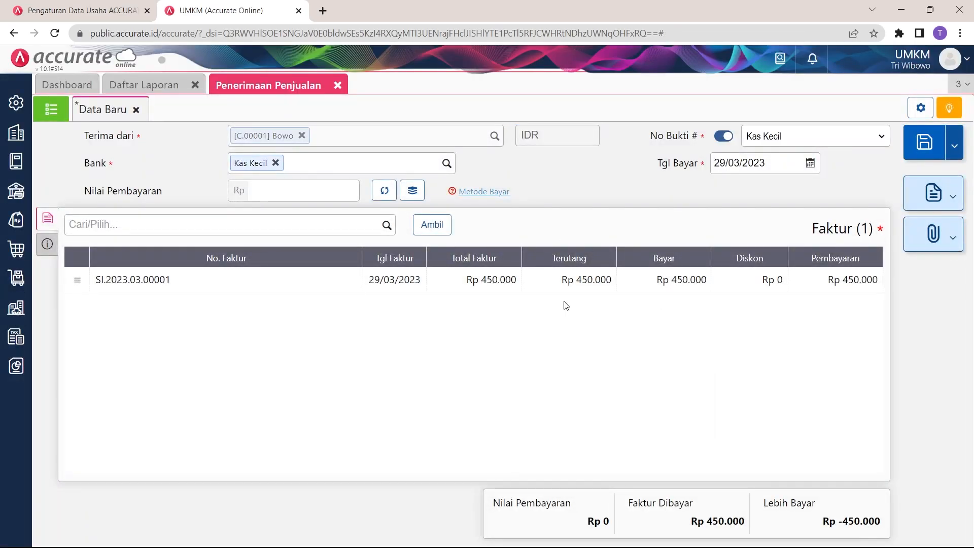
{"action": "left_click", "coordinate": [472, 281]}
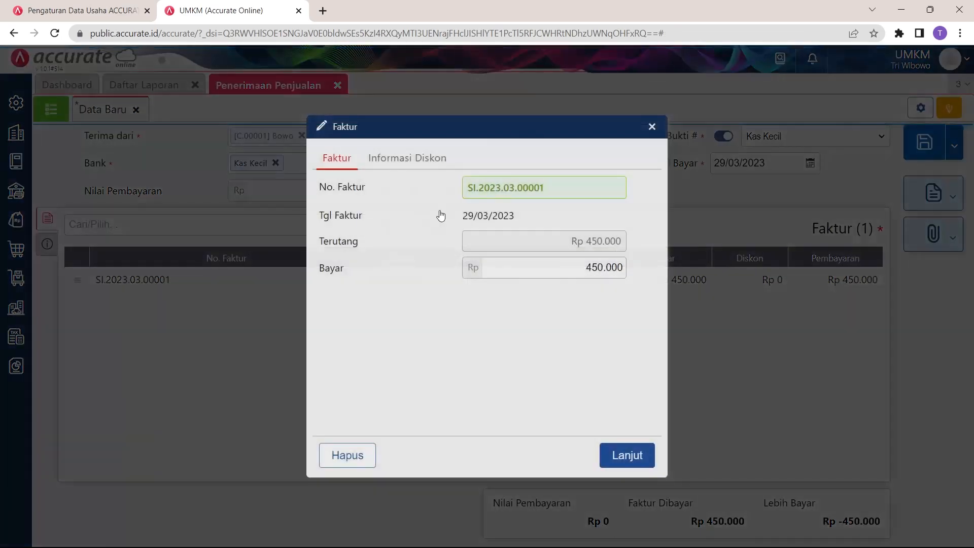
{"action": "left_click_drag", "start_coordinate": [574, 260], "coordinate": [628, 271]}
{"action": "left_click", "coordinate": [636, 315]}
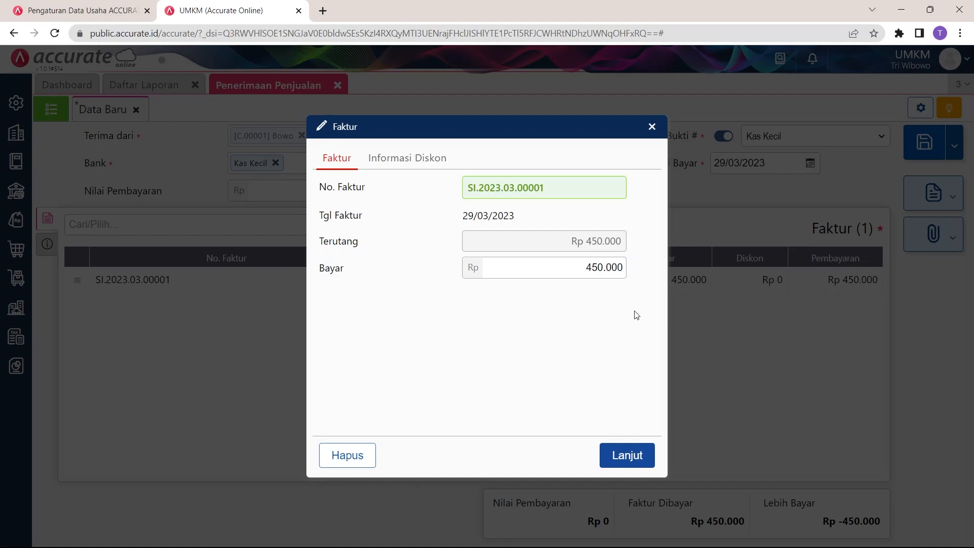
{"action": "left_click", "coordinate": [619, 456]}
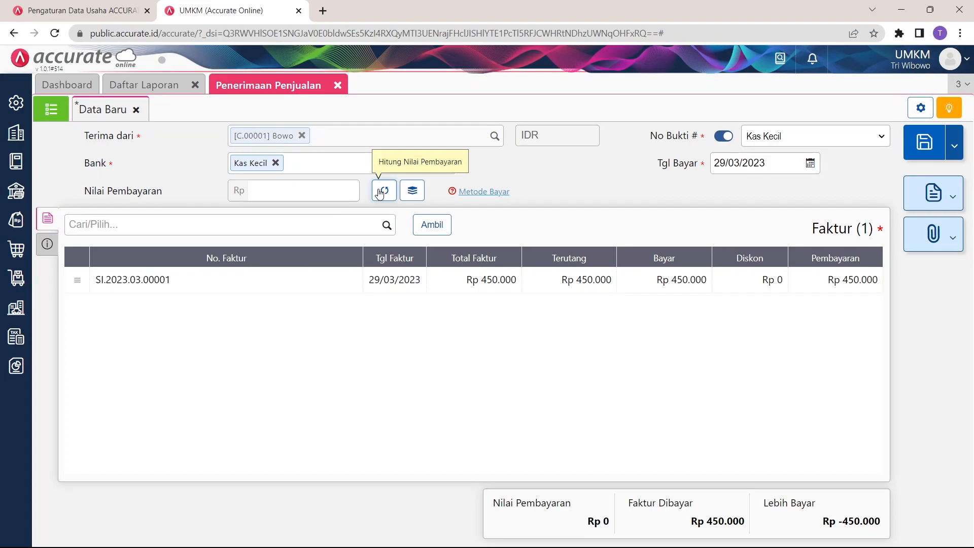
{"action": "left_click", "coordinate": [380, 193]}
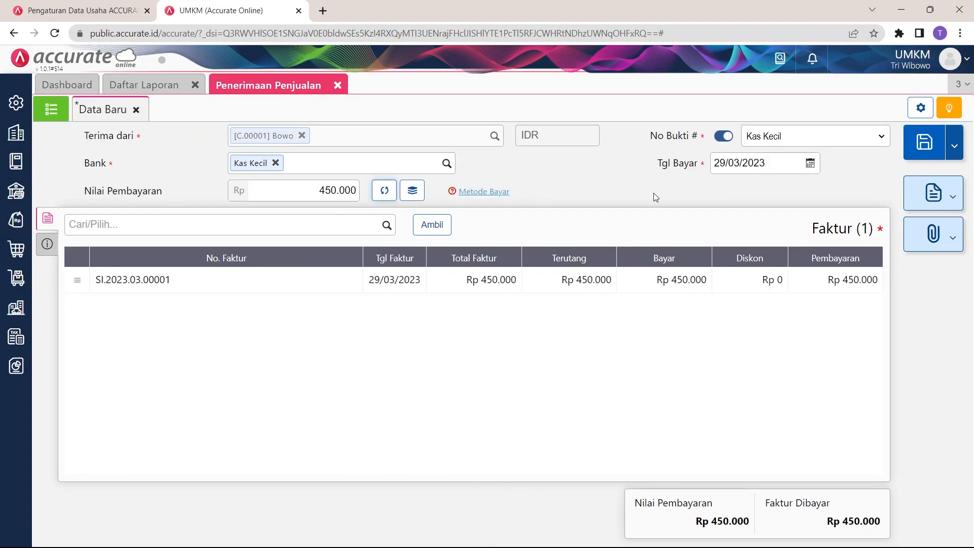
{"action": "left_click", "coordinate": [921, 152]}
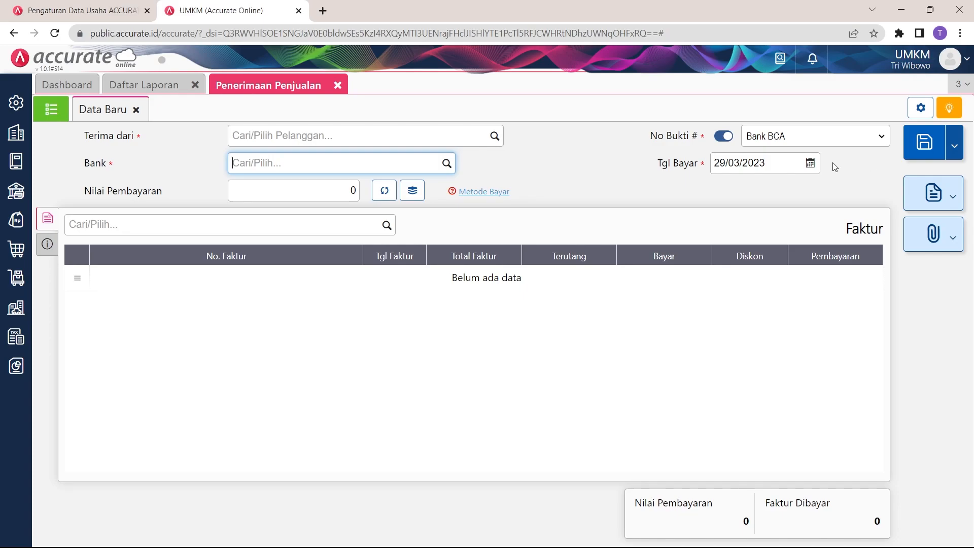
Step: Refresh the Faktur Belum Lunas and Neraca (Induk Skontro) reports to check receivables and cash balances
{"action": "left_click", "coordinate": [160, 88]}
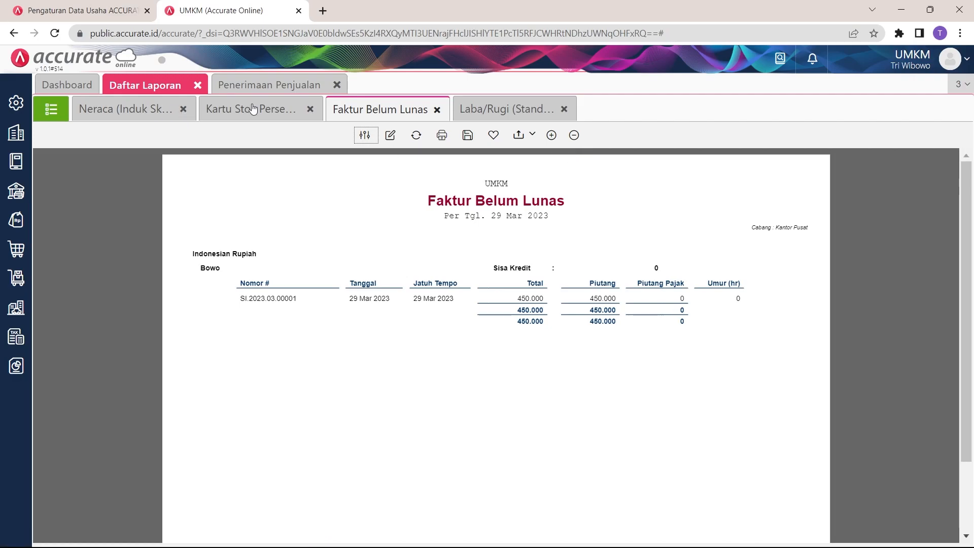
{"action": "left_click", "coordinate": [364, 136]}
{"action": "left_click", "coordinate": [416, 136]}
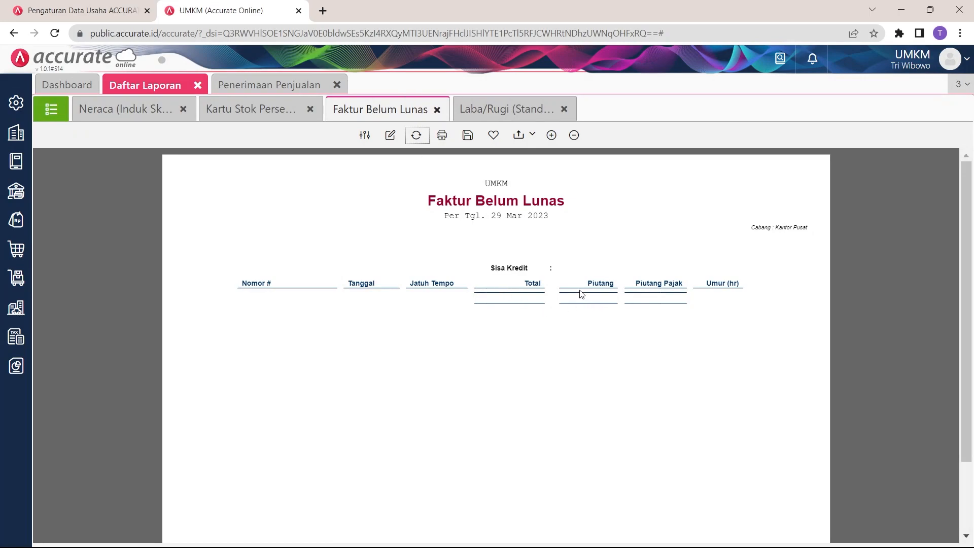
{"action": "left_click", "coordinate": [131, 114]}
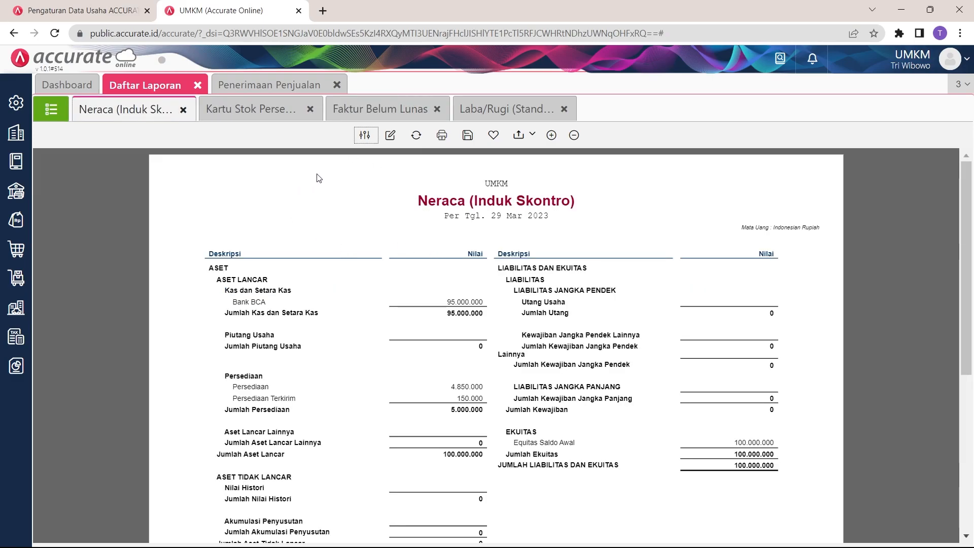
{"action": "left_click", "coordinate": [417, 137]}
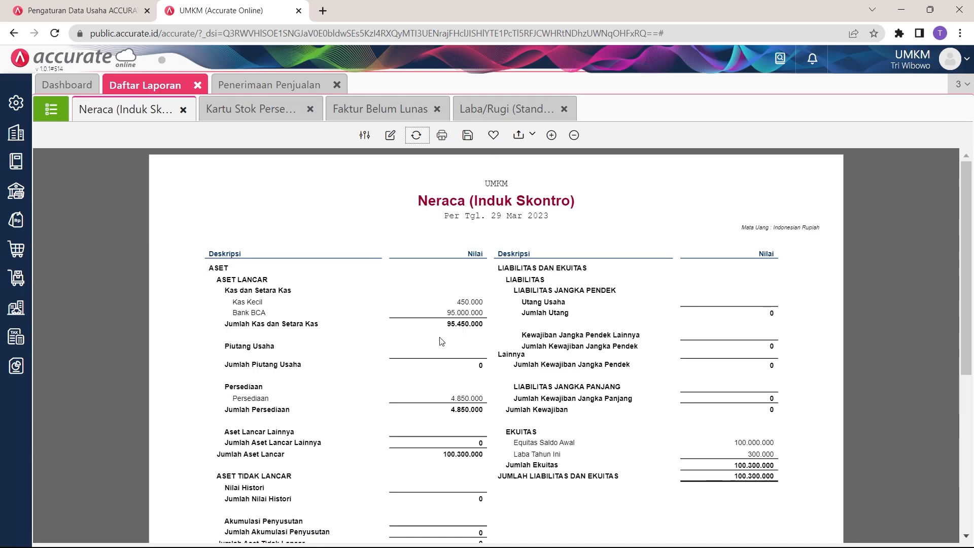
Step: Refresh the Laba/Rugi (Standar) report and examine its sales, cost of goods sold, operating expense and net profit figures
{"action": "left_click", "coordinate": [500, 112]}
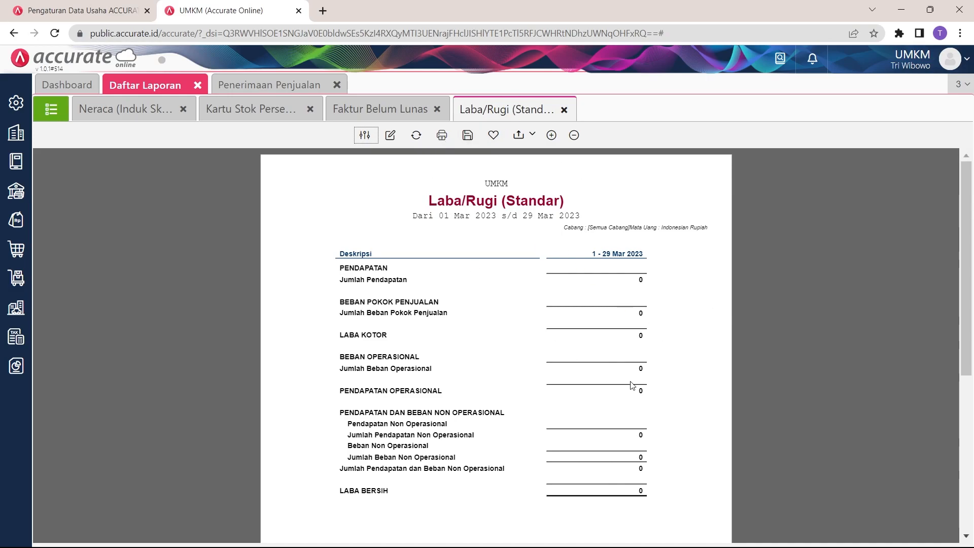
{"action": "left_click", "coordinate": [416, 135]}
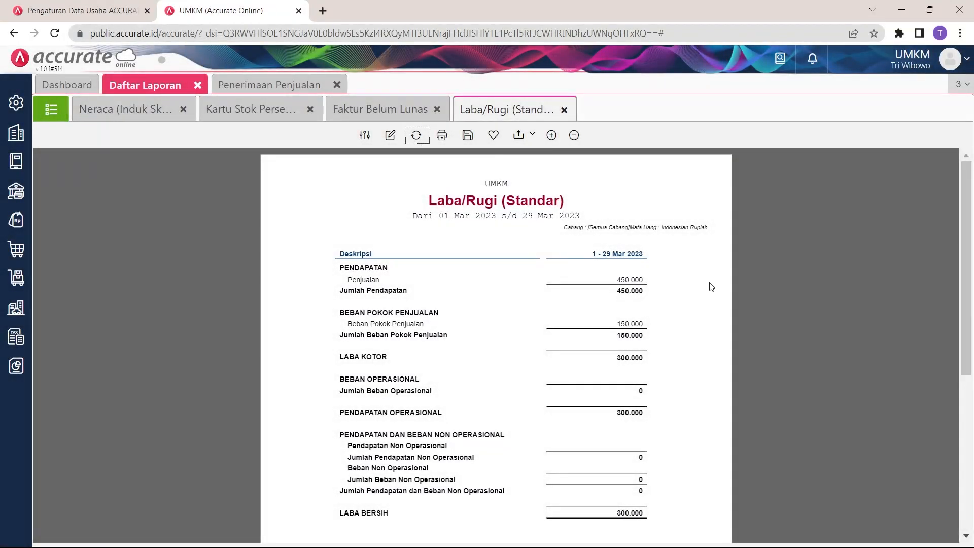
{"action": "left_click", "coordinate": [345, 279]}
{"action": "left_click_drag", "start_coordinate": [345, 278], "coordinate": [411, 285]}
{"action": "left_click", "coordinate": [612, 283]}
{"action": "left_click_drag", "start_coordinate": [613, 282], "coordinate": [653, 282]}
{"action": "double_click", "coordinate": [357, 325]}
{"action": "left_click_drag", "start_coordinate": [385, 325], "coordinate": [432, 325]}
{"action": "left_click_drag", "start_coordinate": [614, 323], "coordinate": [650, 327]}
{"action": "left_click", "coordinate": [598, 367]}
{"action": "scroll", "coordinate": [653, 374], "scroll_direction": "down", "scroll_amount": 2}
{"action": "left_click_drag", "start_coordinate": [612, 435], "coordinate": [654, 437]}
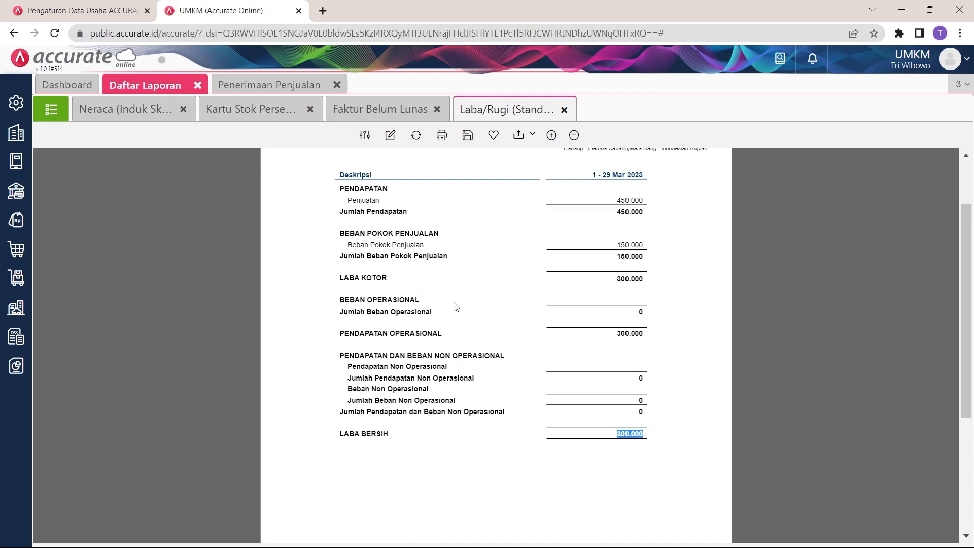
{"action": "left_click_drag", "start_coordinate": [649, 318], "coordinate": [621, 318]}
Step: Close Penerimaan Penjualan and open a new Pembayaran form from the Kas & Bank module
{"action": "left_click", "coordinate": [282, 85]}
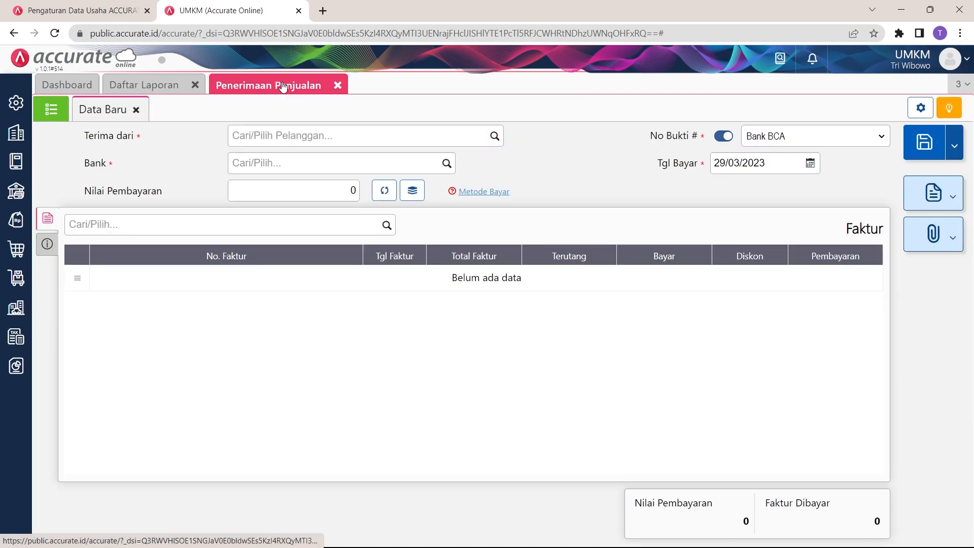
{"action": "left_click", "coordinate": [339, 85]}
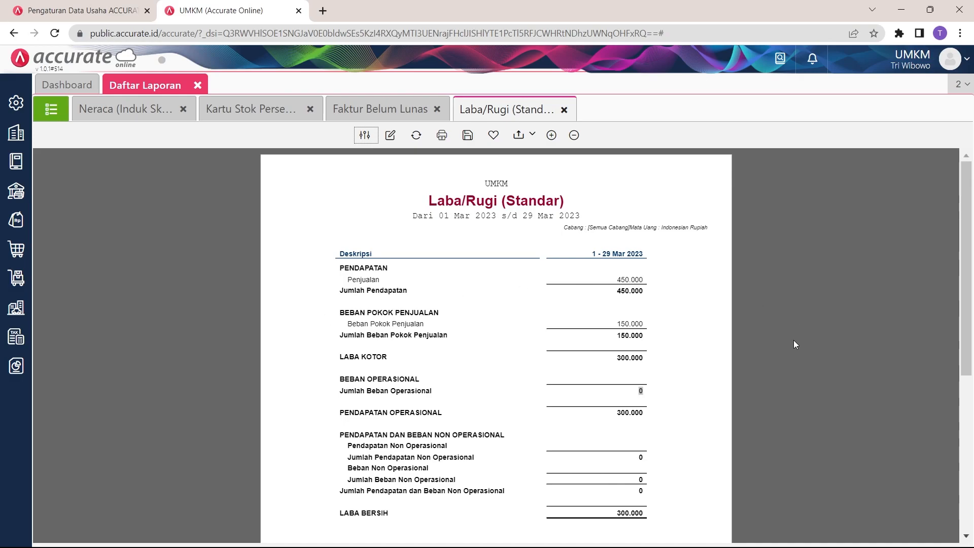
{"action": "left_click", "coordinate": [647, 385]}
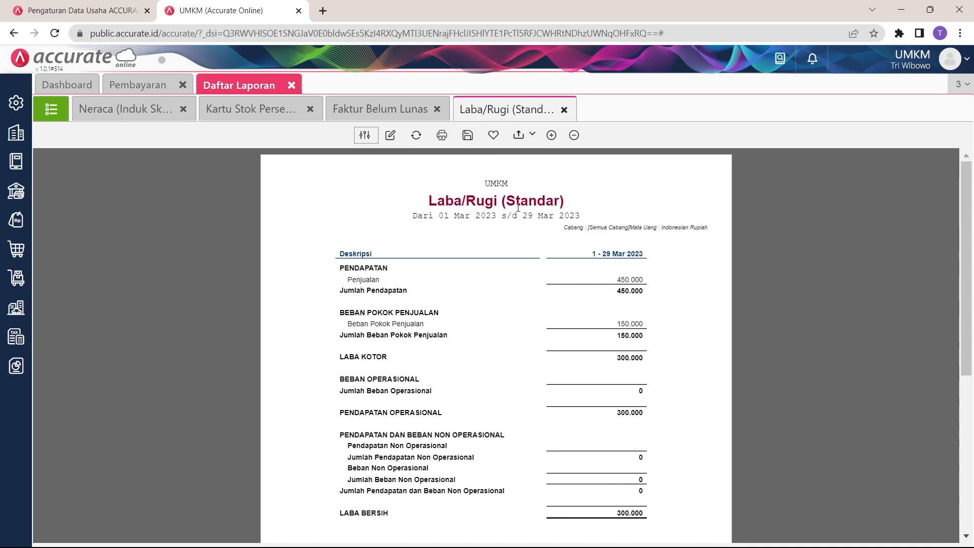
{"action": "left_click", "coordinate": [21, 190]}
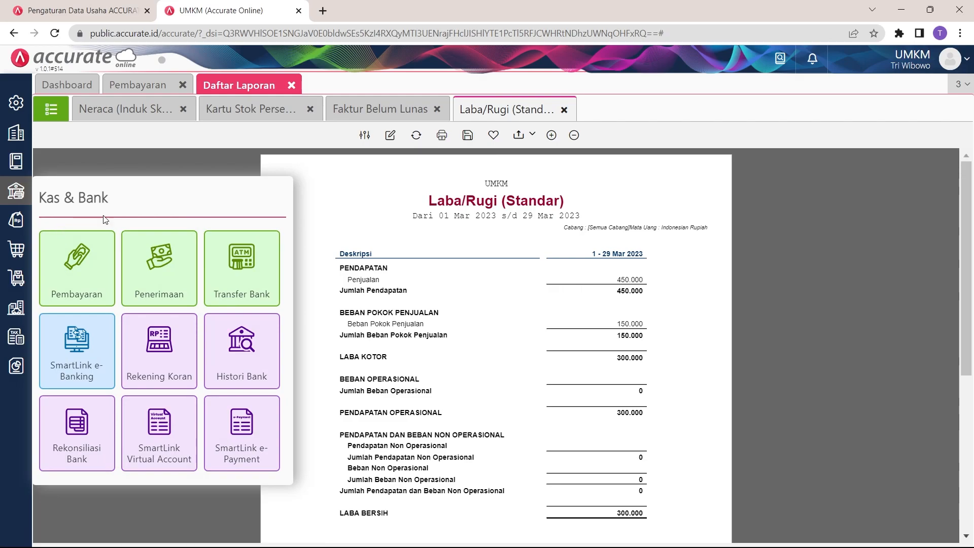
{"action": "left_click", "coordinate": [87, 272]}
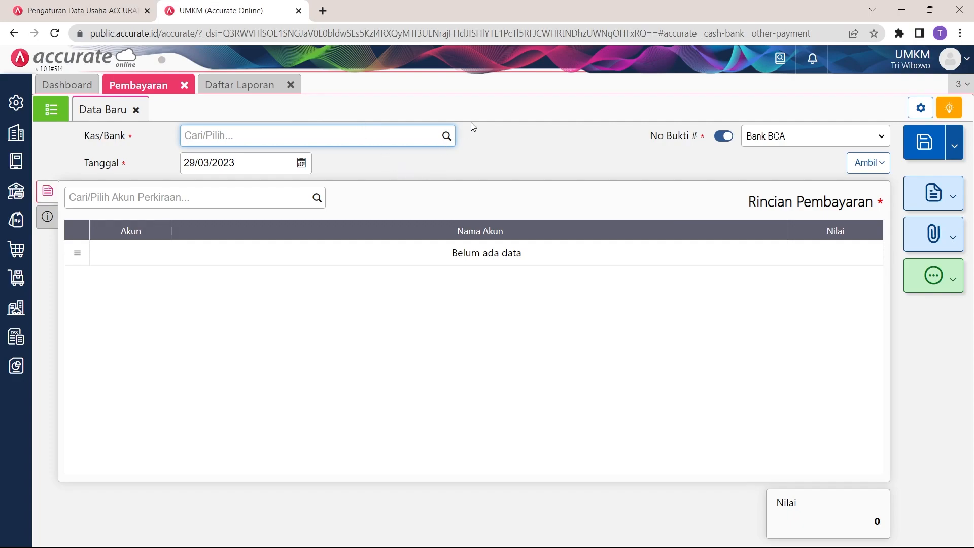
Step: Record and save a payment from Bank BCA for Beban Listrik with a Nilai of 200.000
{"action": "left_click", "coordinate": [446, 136]}
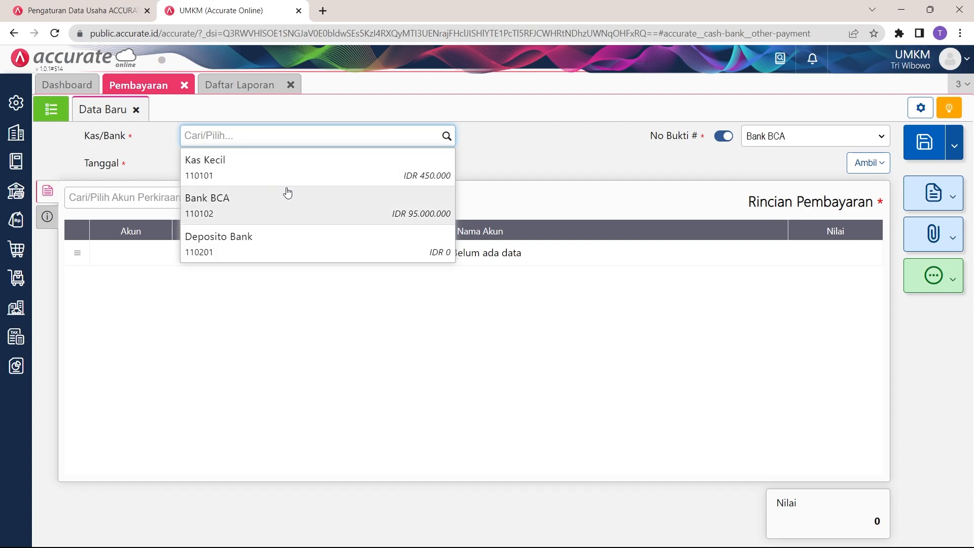
{"action": "left_click", "coordinate": [247, 203]}
{"action": "left_click", "coordinate": [319, 199]}
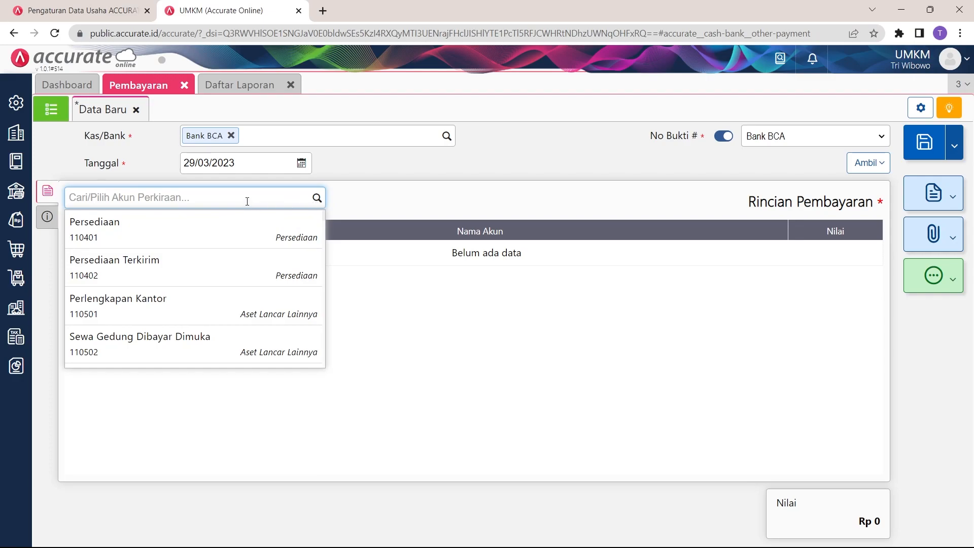
{"action": "type", "text": "listrik"}
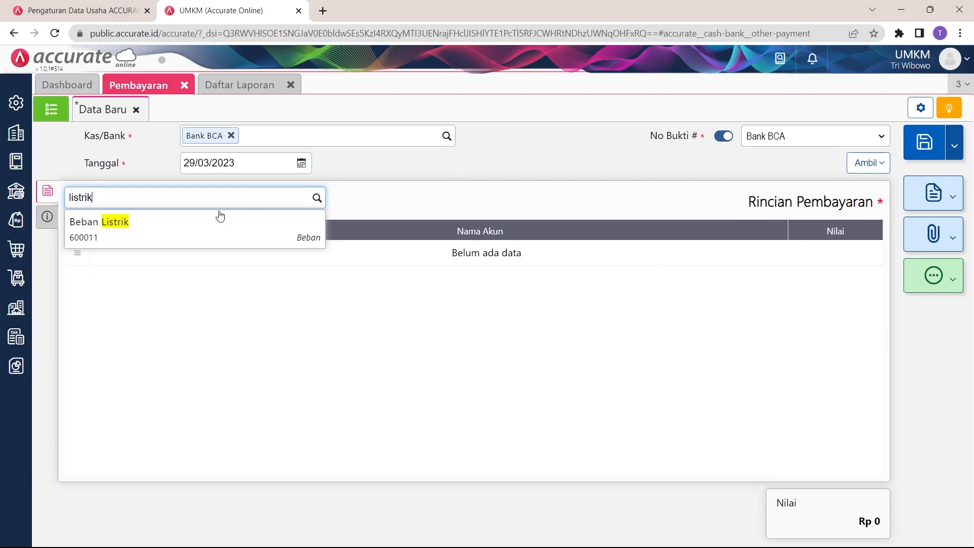
{"action": "left_click", "coordinate": [169, 232]}
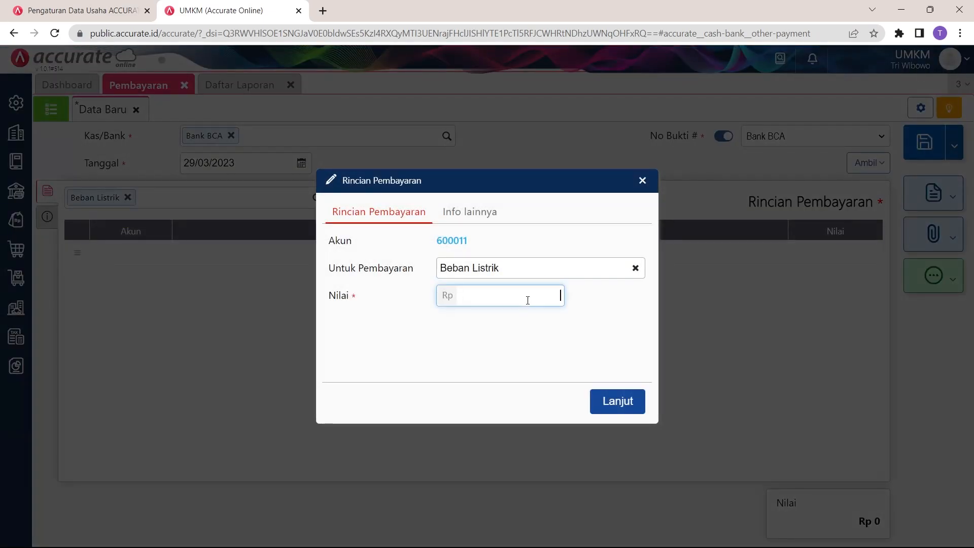
{"action": "type", "text": "200.000"}
{"action": "left_click", "coordinate": [626, 404]}
{"action": "left_click", "coordinate": [924, 143]}
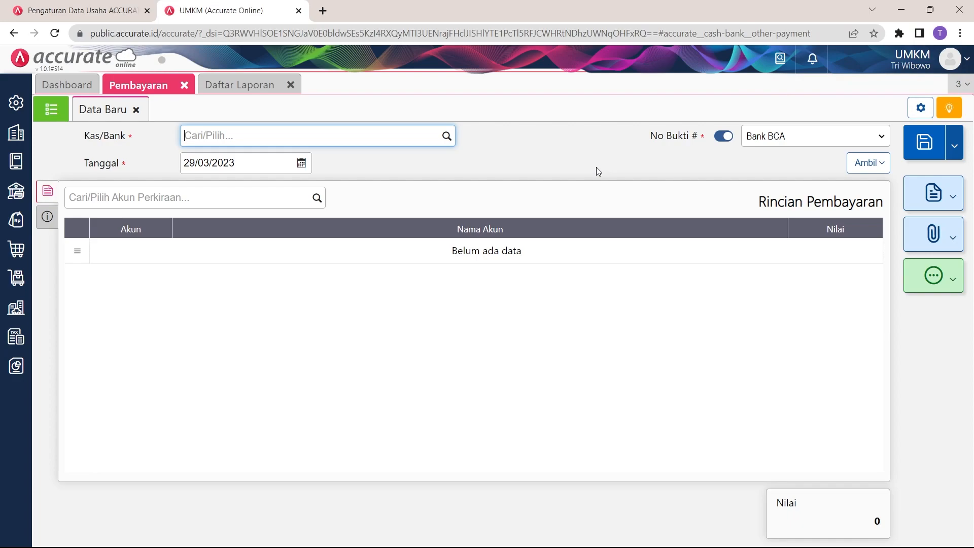
Step: Fill a new payment from Bank BCA with a Beban Transportasi Karyawan line of 50.000
{"action": "left_click", "coordinate": [447, 135]}
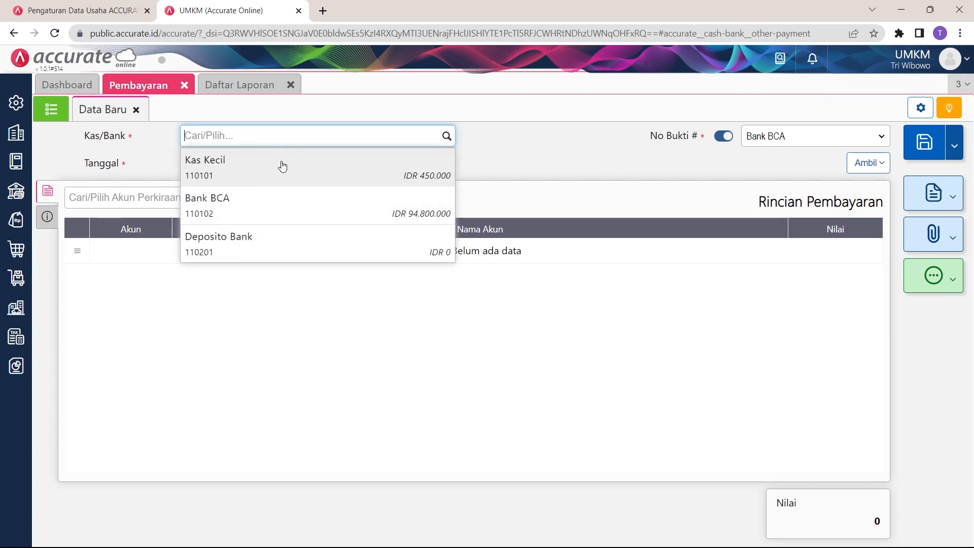
{"action": "left_click", "coordinate": [310, 211]}
{"action": "left_click", "coordinate": [317, 198]}
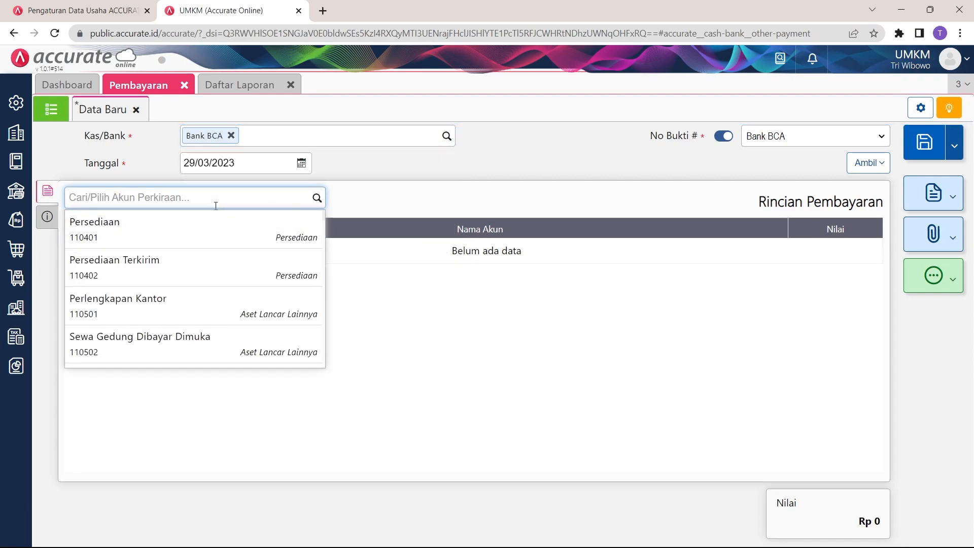
{"action": "type", "text": "transpo"}
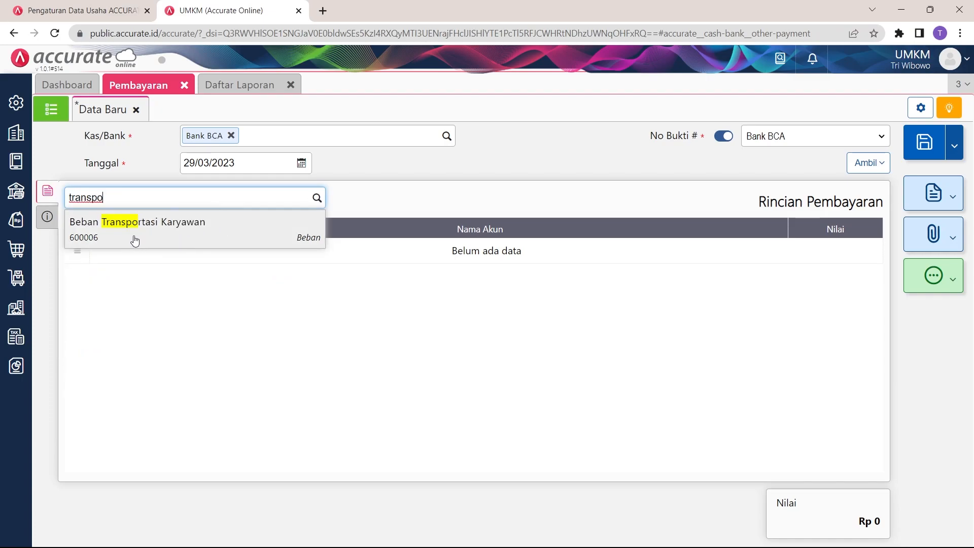
{"action": "left_click", "coordinate": [178, 237]}
{"action": "left_click", "coordinate": [516, 288]}
{"action": "type", "text": "50"}
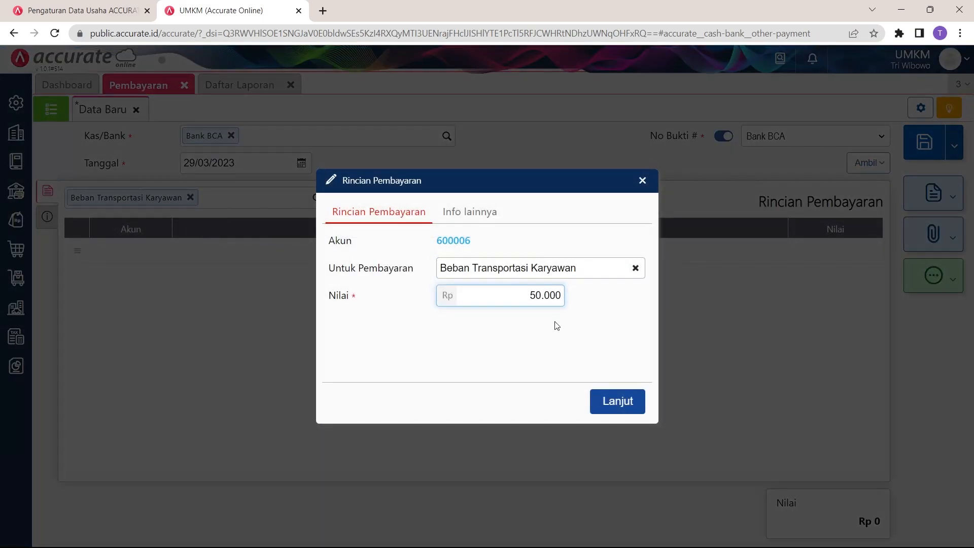
{"action": "left_click", "coordinate": [625, 403]}
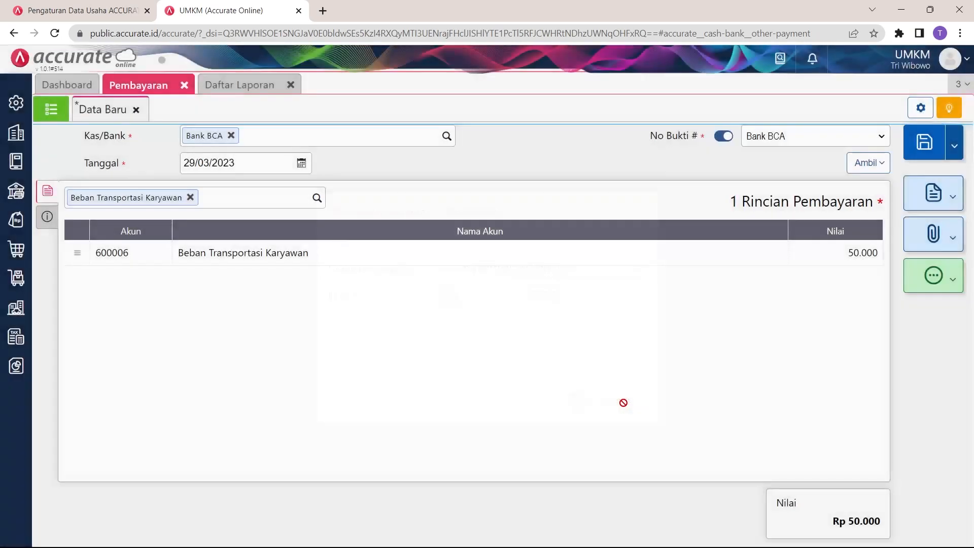
Step: Save the Beban Transportasi Karyawan payment and refresh the Laba/Rugi (Standar) report
{"action": "left_click", "coordinate": [924, 142]}
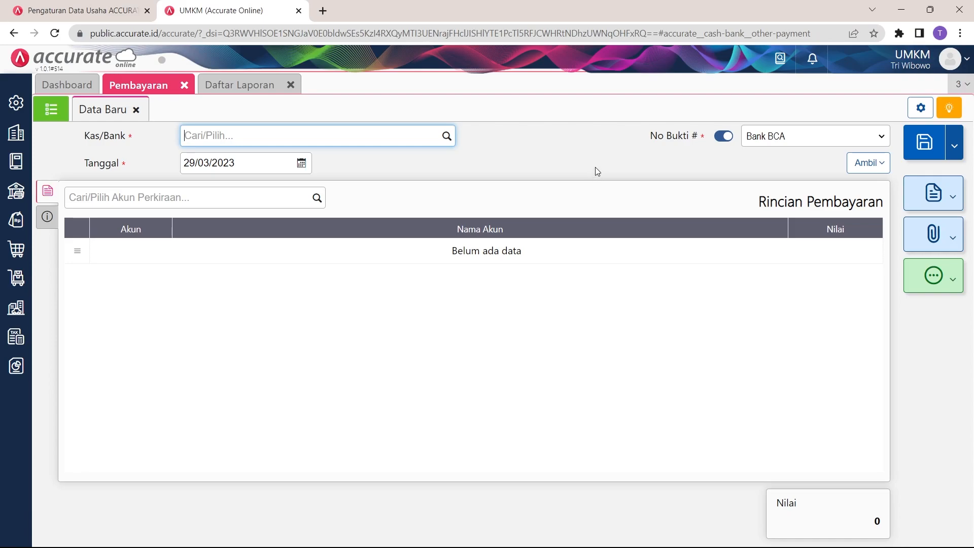
{"action": "left_click", "coordinate": [233, 92]}
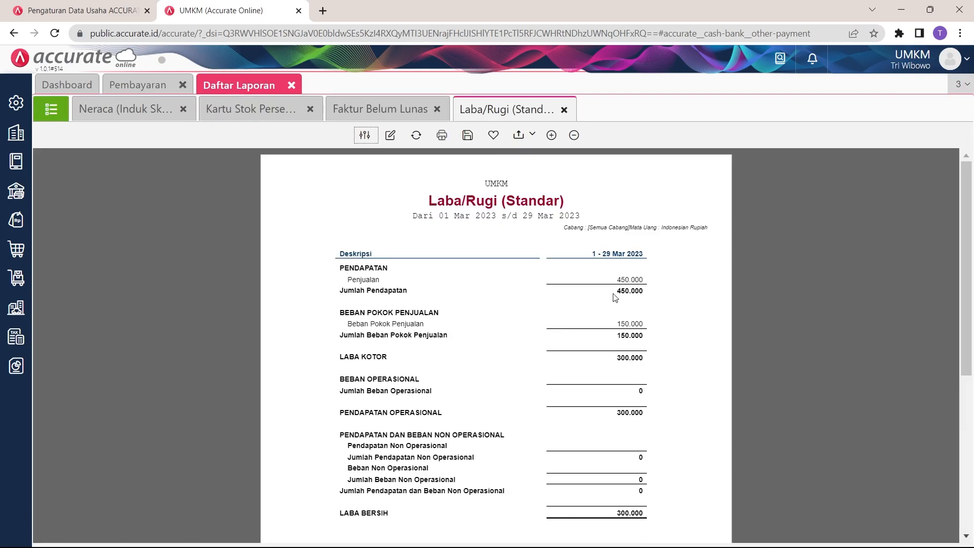
{"action": "scroll", "coordinate": [564, 266], "scroll_direction": "down", "scroll_amount": 3}
{"action": "scroll", "coordinate": [567, 270], "scroll_direction": "up", "scroll_amount": 3}
{"action": "left_click_drag", "start_coordinate": [609, 362], "coordinate": [650, 367]}
{"action": "double_click", "coordinate": [639, 391]}
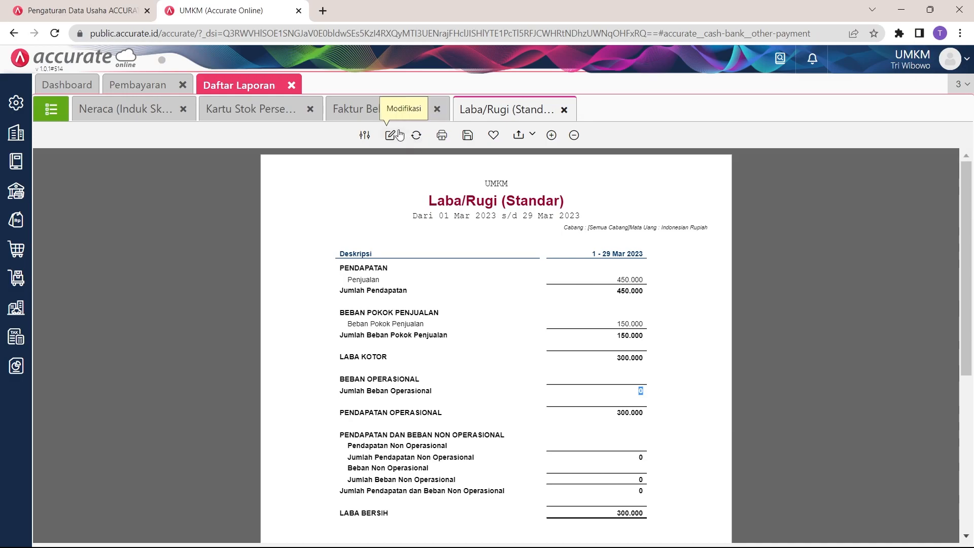
{"action": "left_click", "coordinate": [417, 135]}
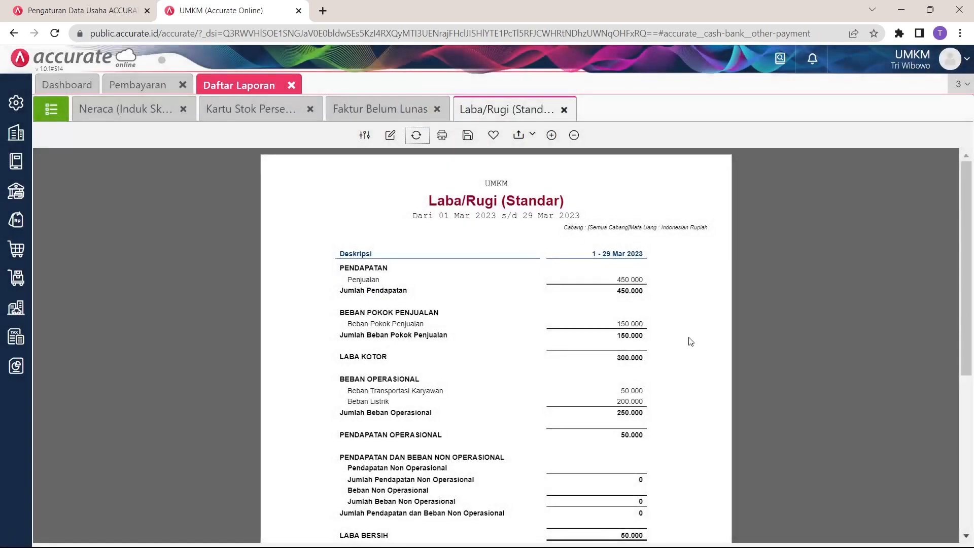
Step: Examine the Beban Listrik and Beban Transportasi Karyawan lines and the operating expense total in the profit and loss report
{"action": "scroll", "coordinate": [685, 342], "scroll_direction": "down", "scroll_amount": 2}
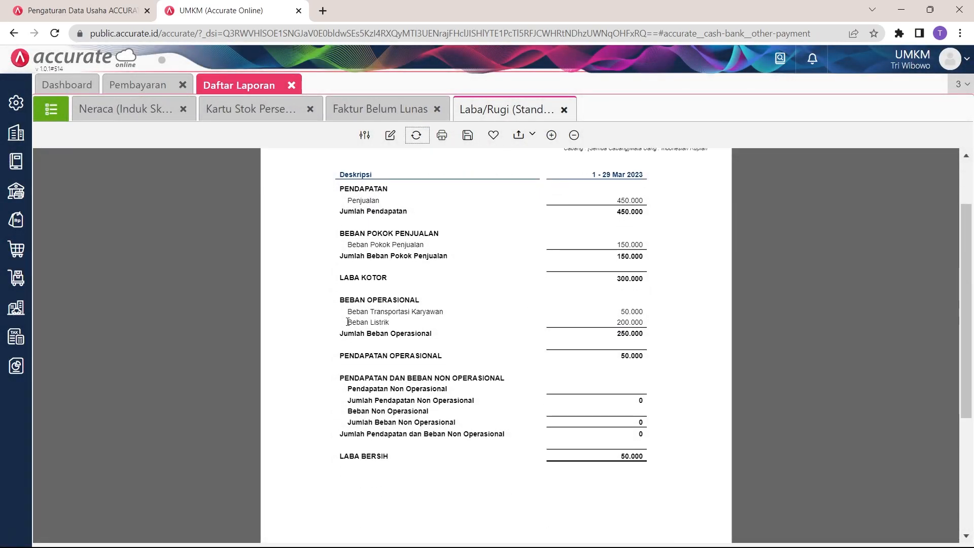
{"action": "left_click_drag", "start_coordinate": [348, 322], "coordinate": [411, 333]}
{"action": "left_click", "coordinate": [612, 327]}
{"action": "left_click_drag", "start_coordinate": [347, 310], "coordinate": [655, 313]}
{"action": "left_click", "coordinate": [611, 313]}
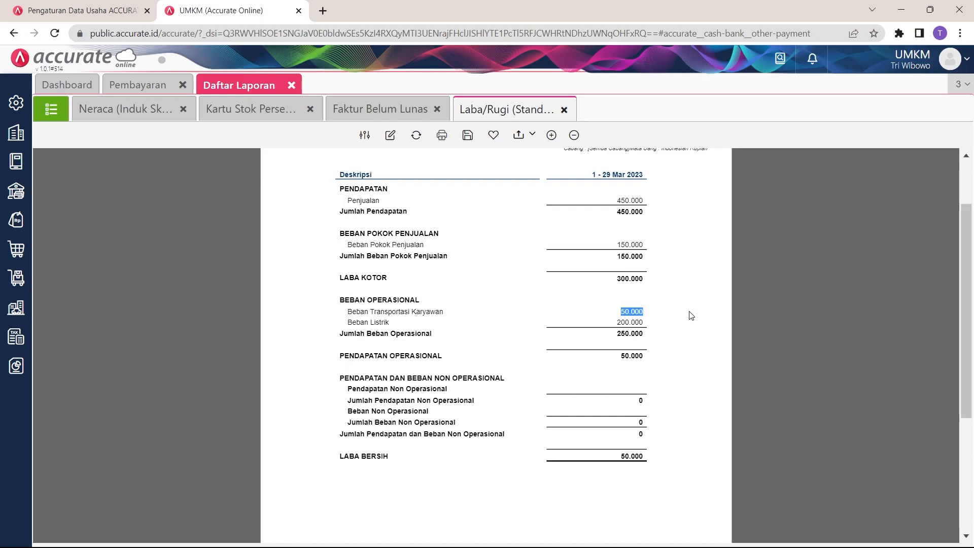
{"action": "left_click_drag", "start_coordinate": [613, 279], "coordinate": [658, 280]}
{"action": "left_click_drag", "start_coordinate": [611, 336], "coordinate": [652, 338]}
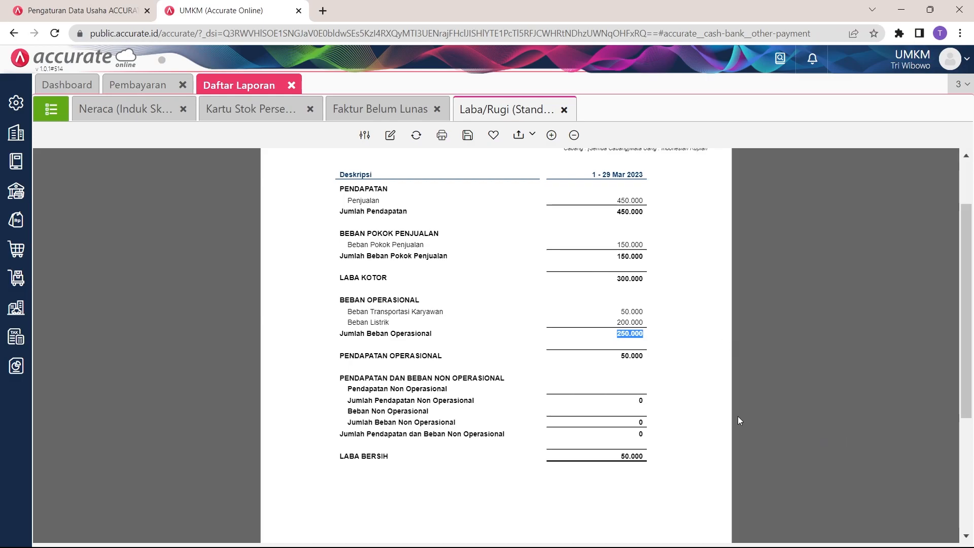
Step: Compare the Laba Bersih figure with Laba Kotor in the Laba/Rugi (Standar) report
{"action": "left_click", "coordinate": [598, 457]}
{"action": "left_click_drag", "start_coordinate": [621, 462], "coordinate": [645, 462]}
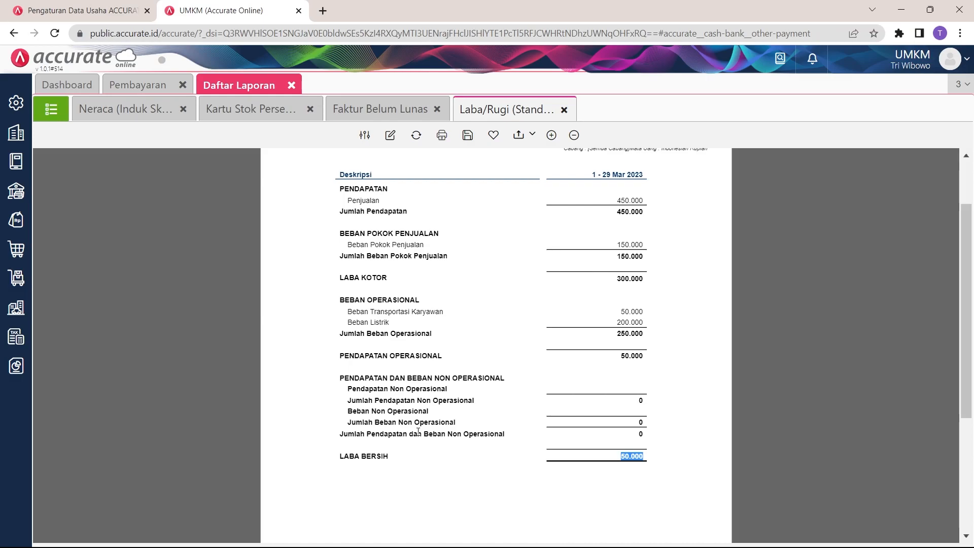
{"action": "left_click_drag", "start_coordinate": [610, 276], "coordinate": [666, 281]}
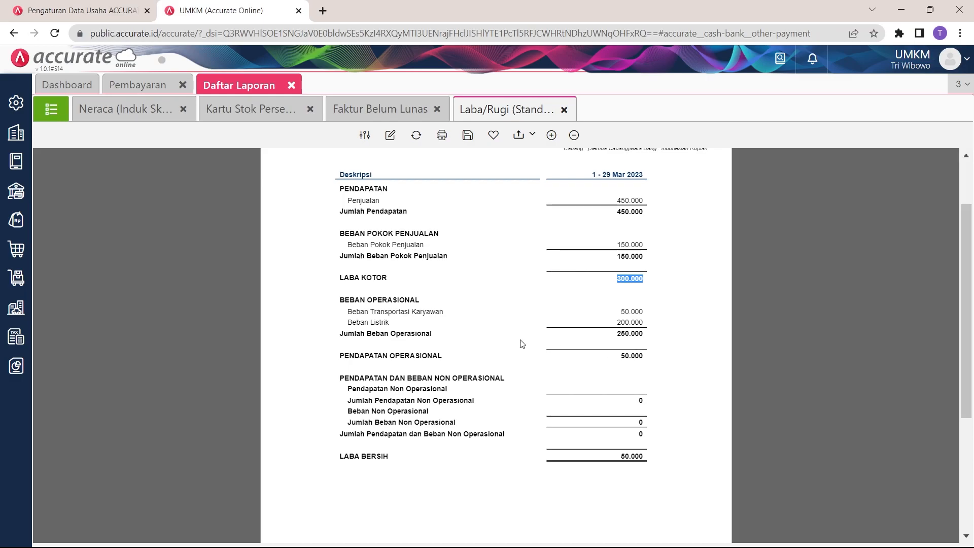
{"action": "left_click_drag", "start_coordinate": [330, 466], "coordinate": [456, 458]}
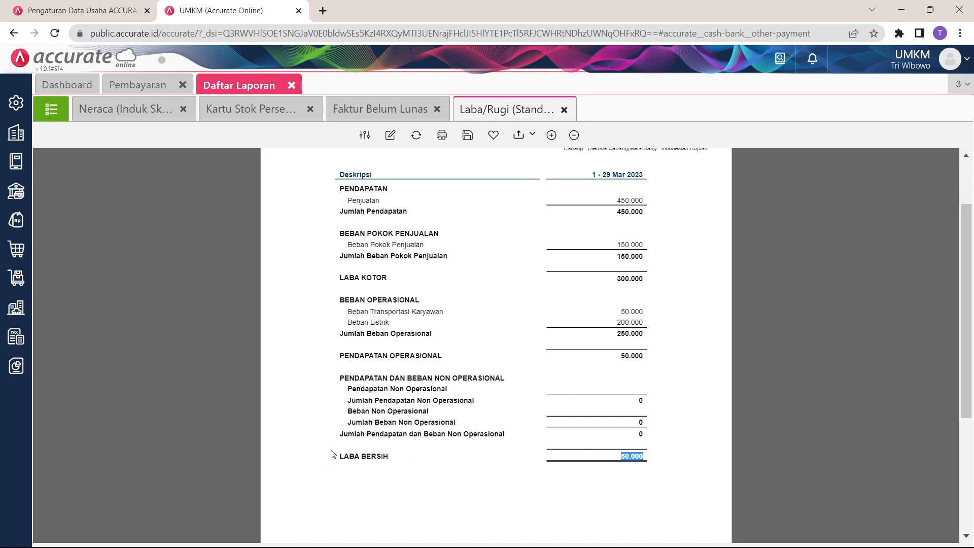
{"action": "left_click", "coordinate": [673, 500]}
Step: View the financial report list, switch to the Faktur Belum Lunas report and show its export format options
{"action": "left_click", "coordinate": [50, 109]}
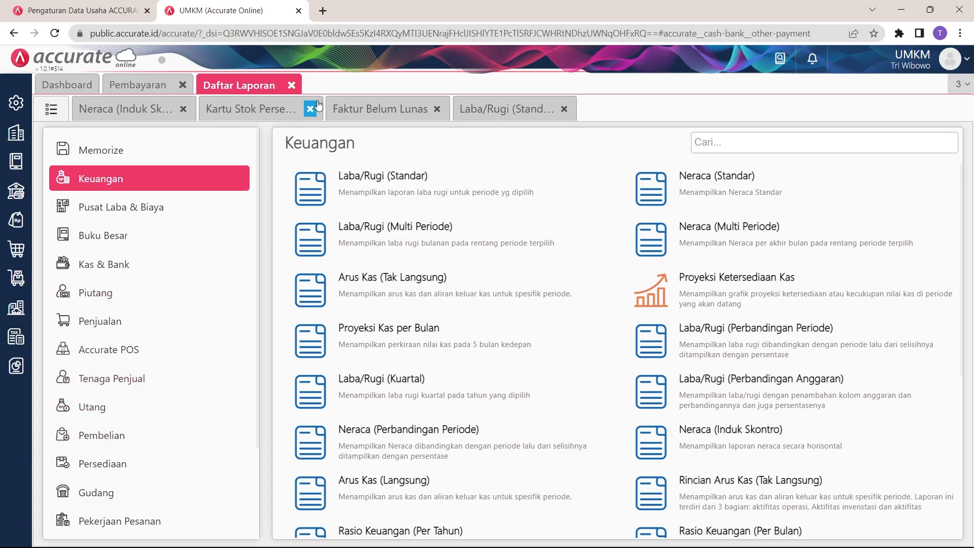
{"action": "left_click", "coordinate": [387, 107]}
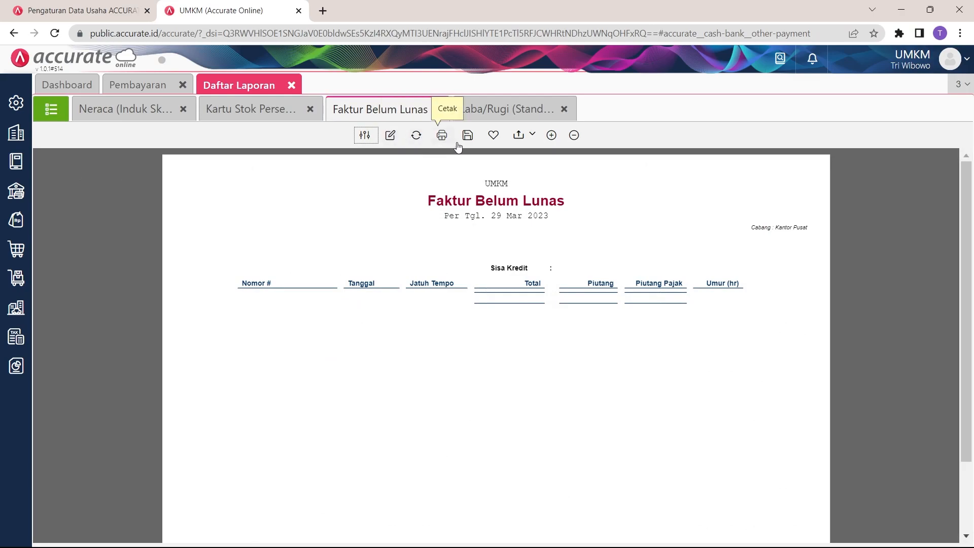
{"action": "left_click", "coordinate": [526, 140]}
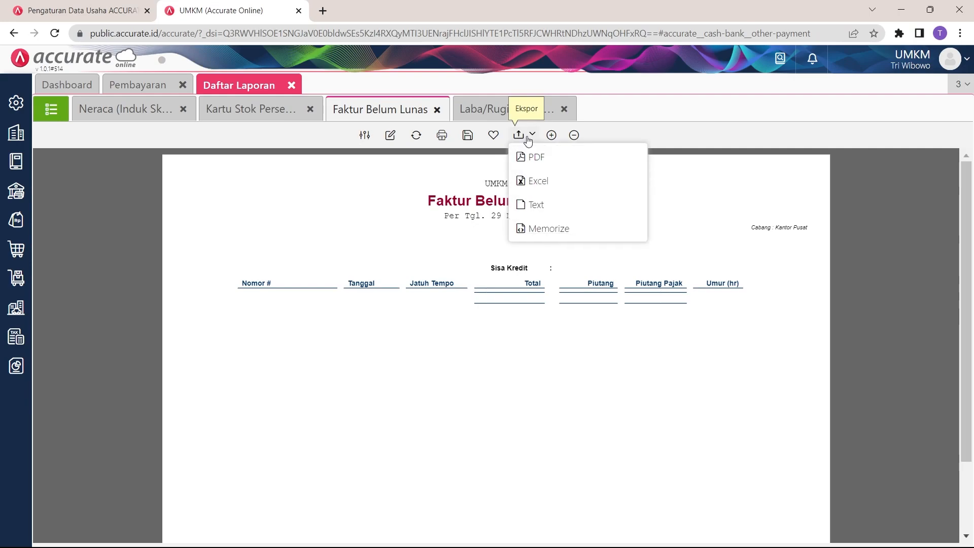